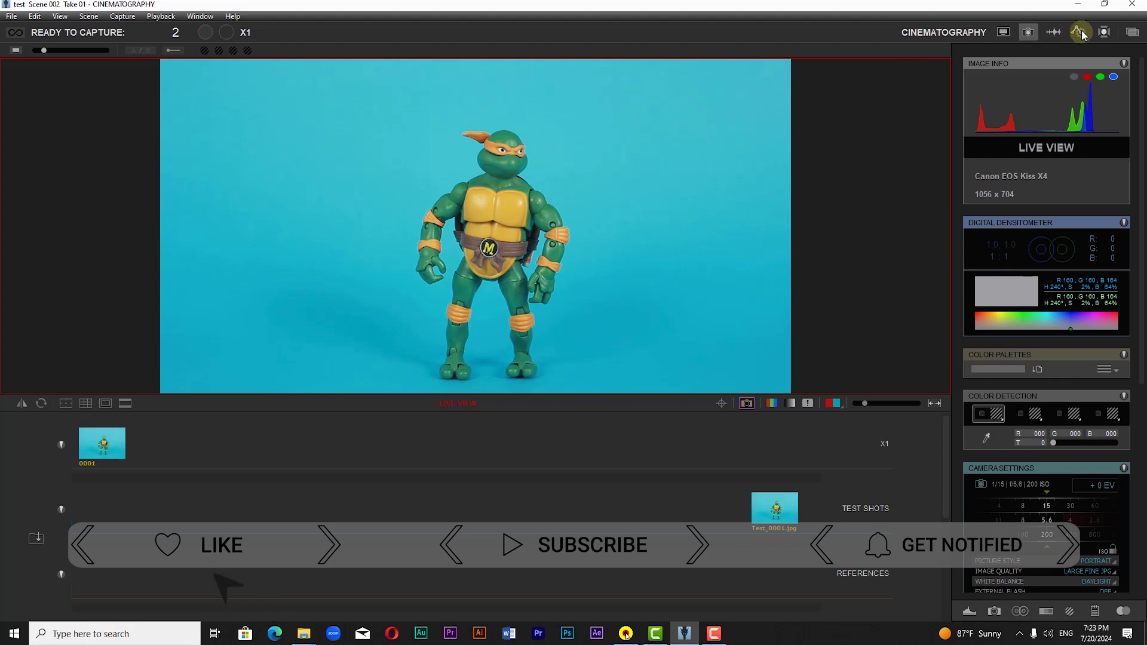
Look through the motion control, DMX and Audio workspaces and finish on the X-Sheet in the Animation workspace.
left_click(1079, 32)
left_click(1104, 34)
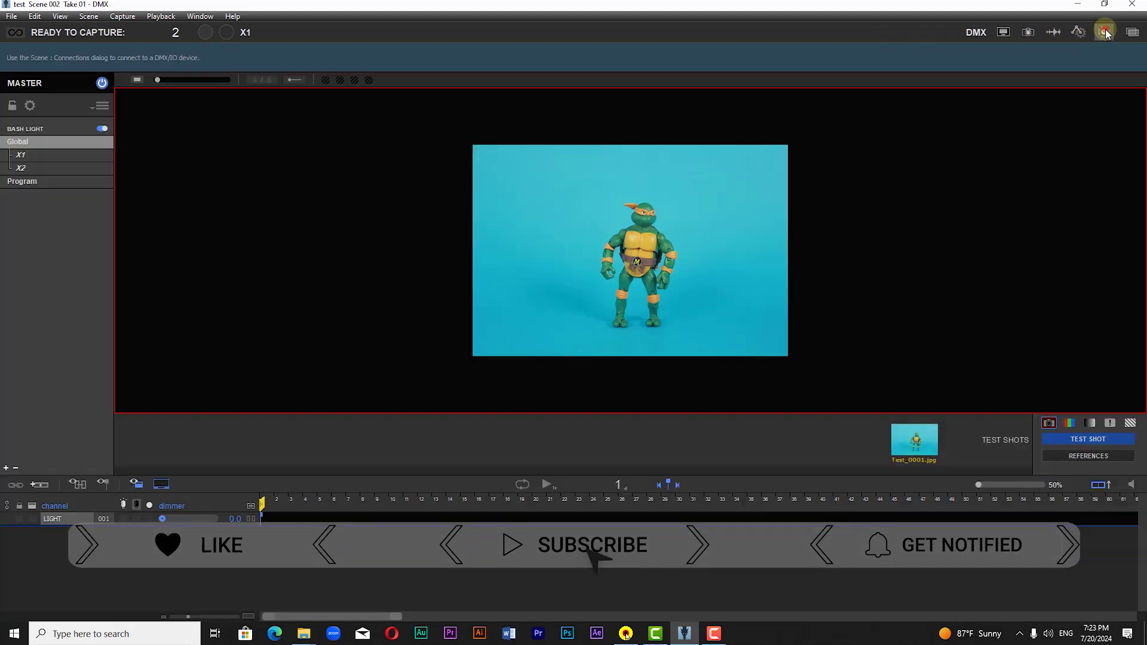
left_click(1003, 32)
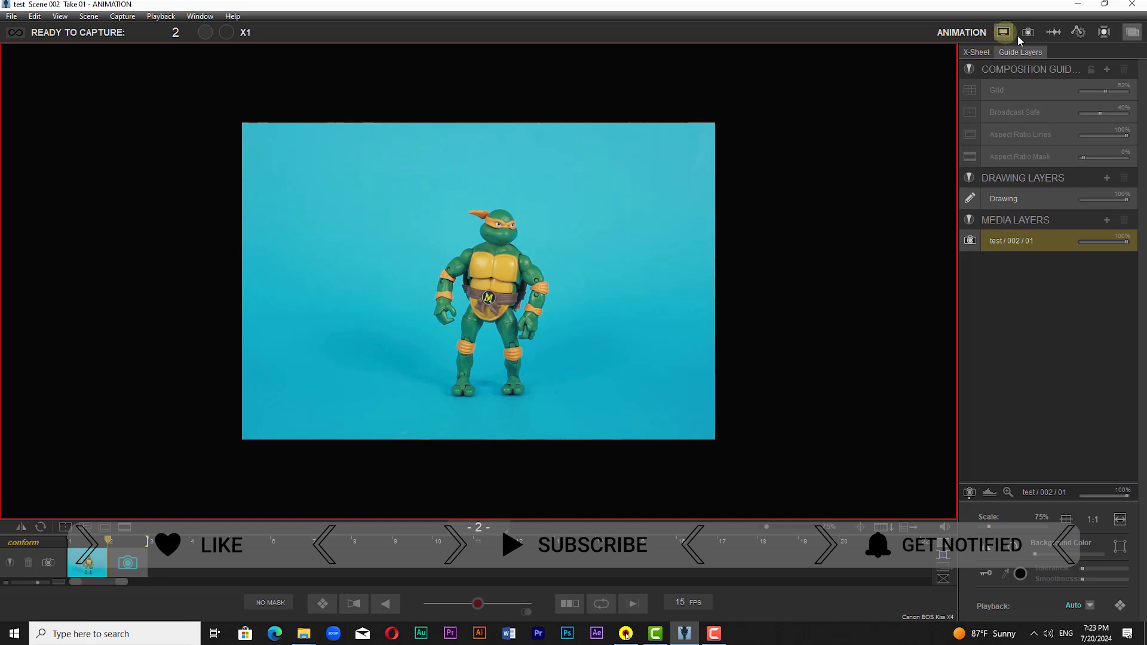
left_click(1054, 32)
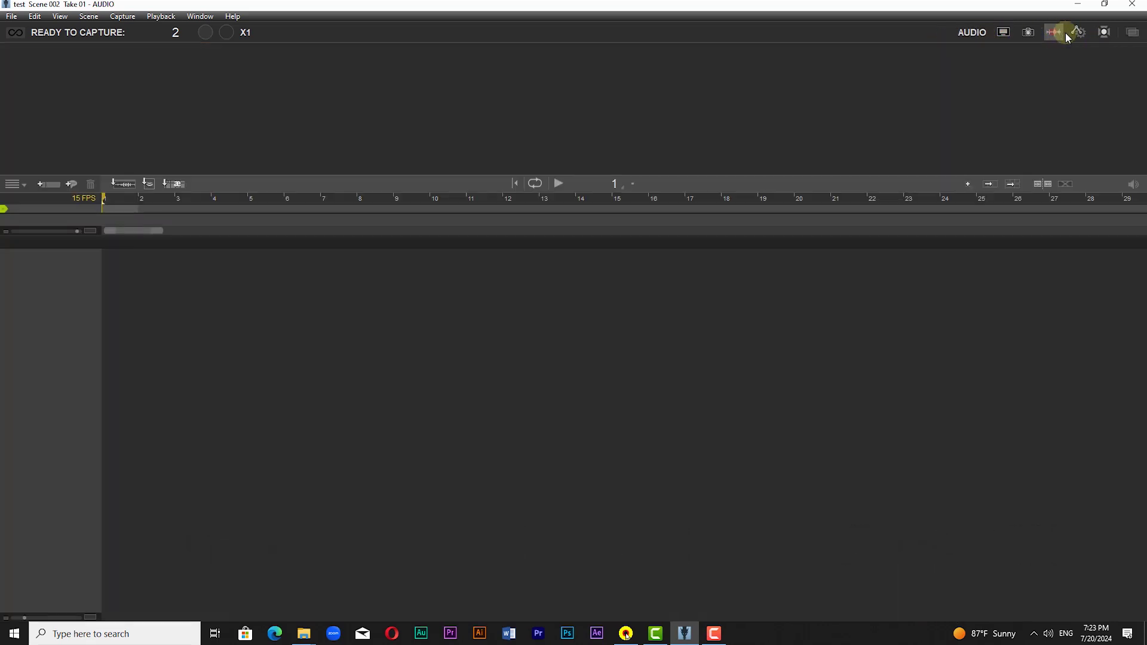
left_click(1004, 32)
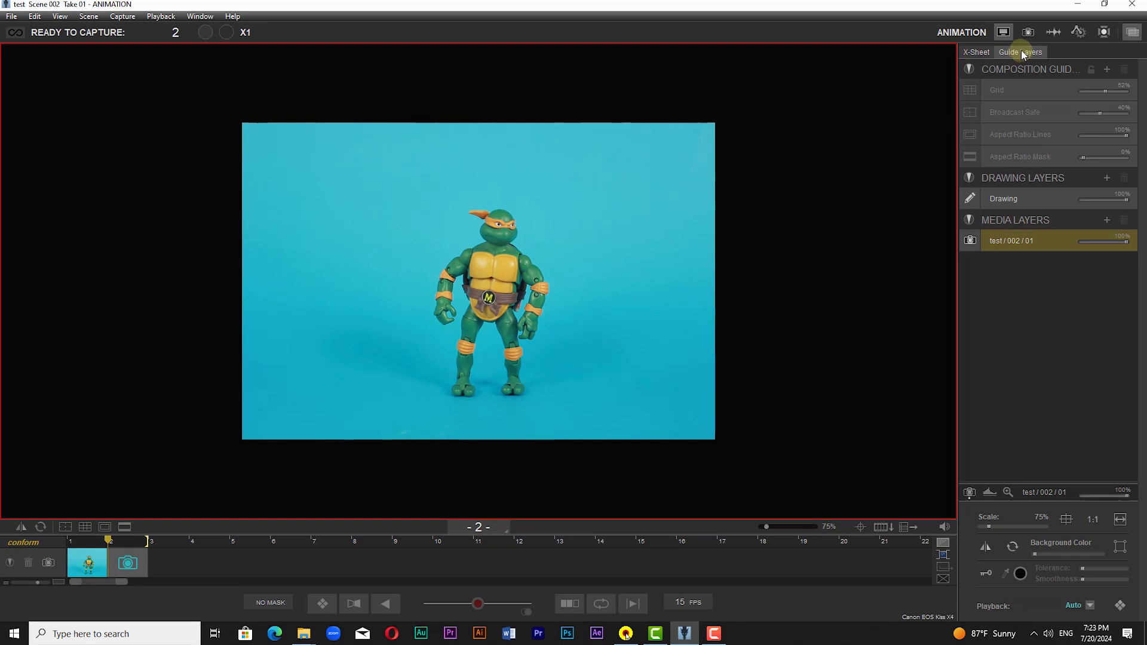
left_click(974, 51)
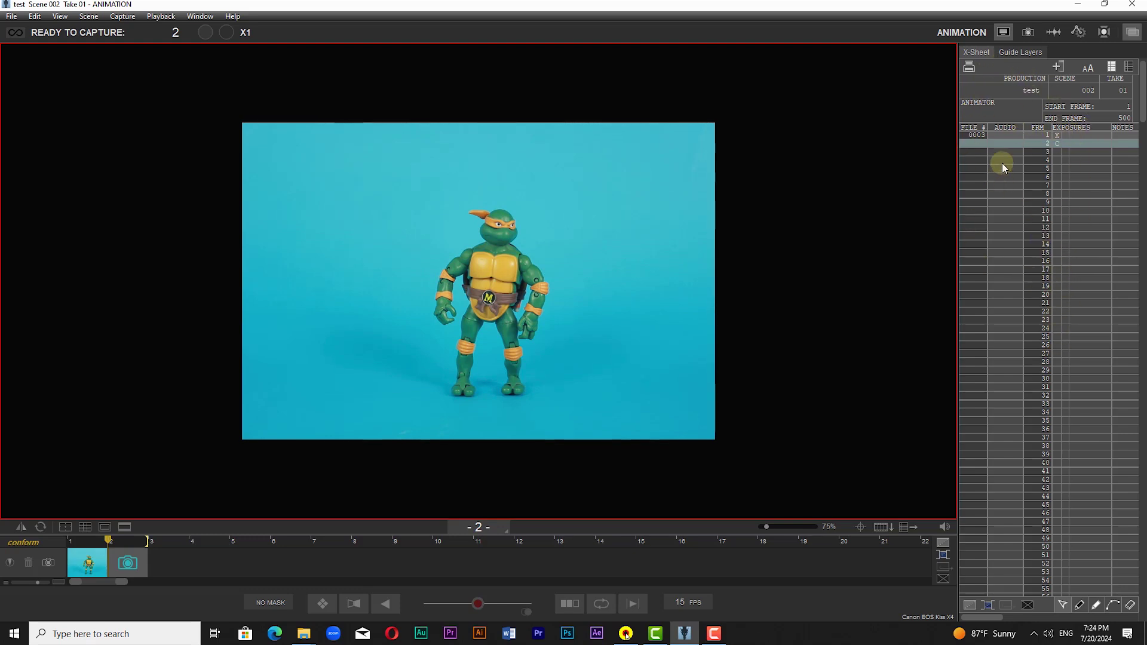
Examine the drawing, media layer and other sections of the floating guide palette over the animation view.
mouse_move(622, 174)
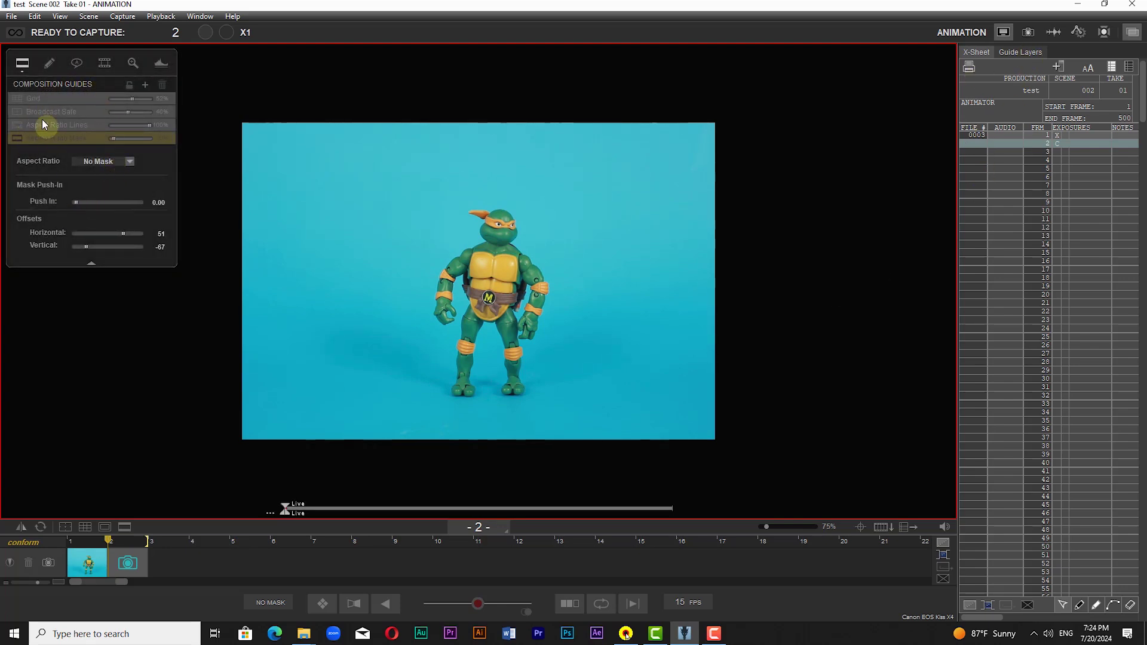
left_click(46, 66)
left_click(76, 63)
left_click(105, 62)
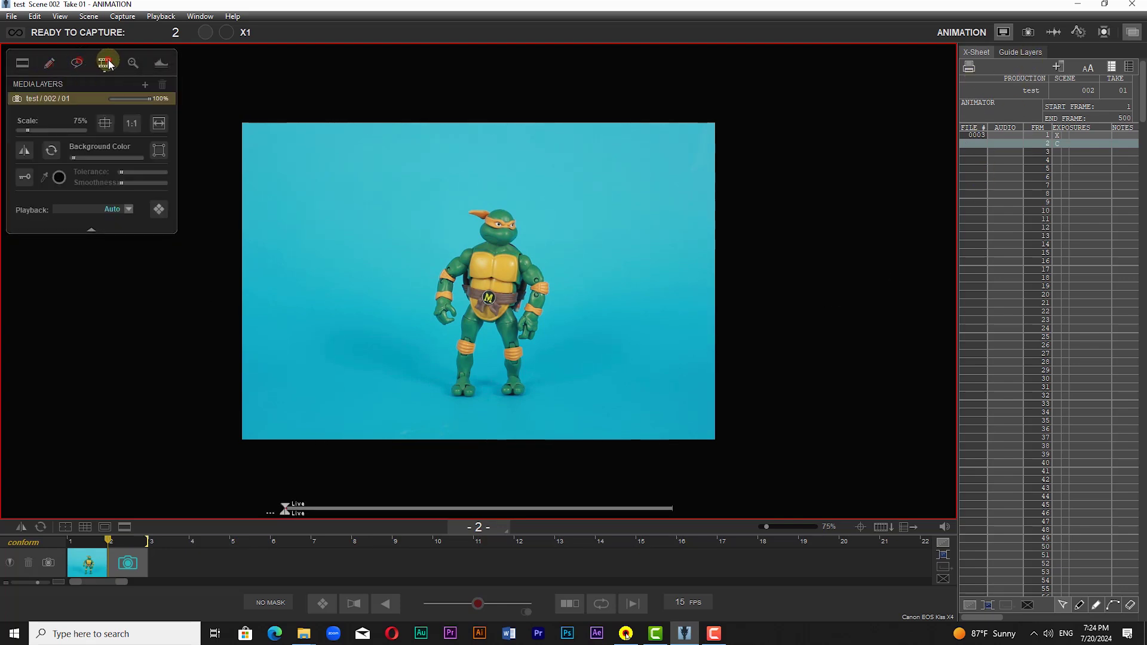
left_click(18, 71)
left_click(1118, 178)
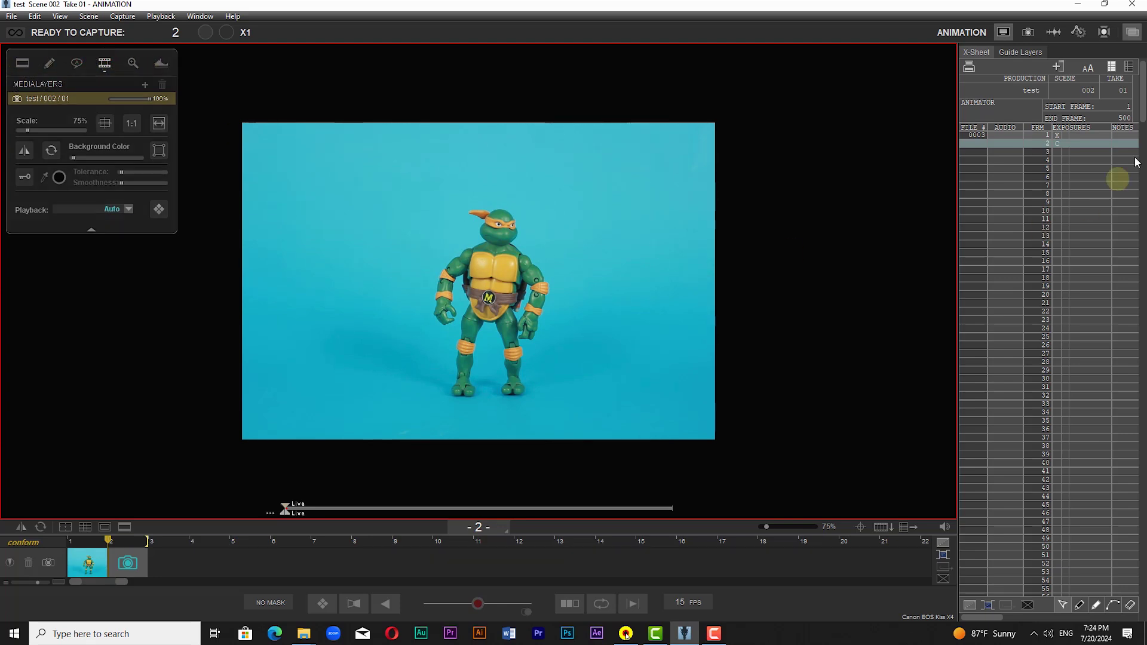
left_click(975, 54)
Open the dialog for importing X-Sheet data and dismiss it without importing a file.
left_click(9, 17)
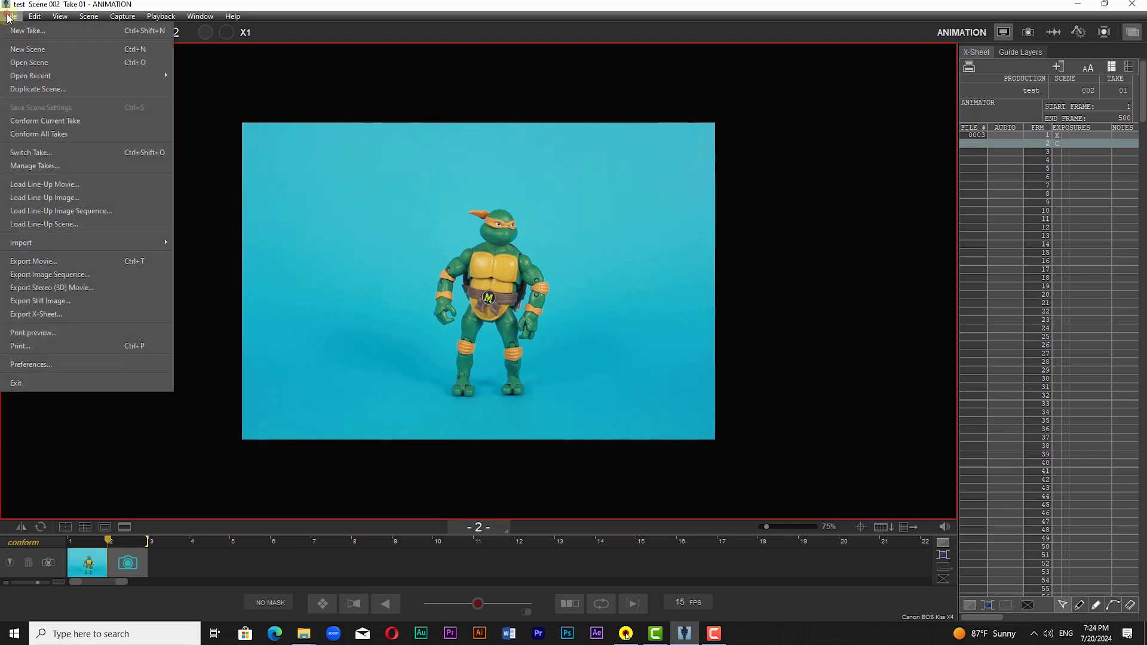
left_click(34, 243)
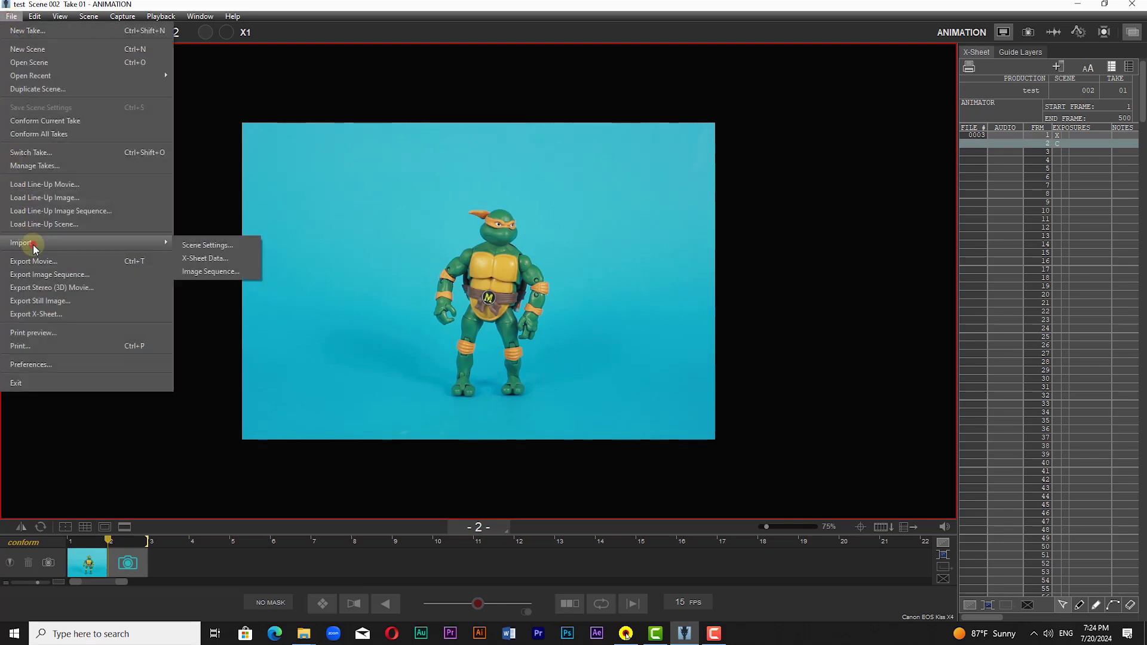
left_click(219, 258)
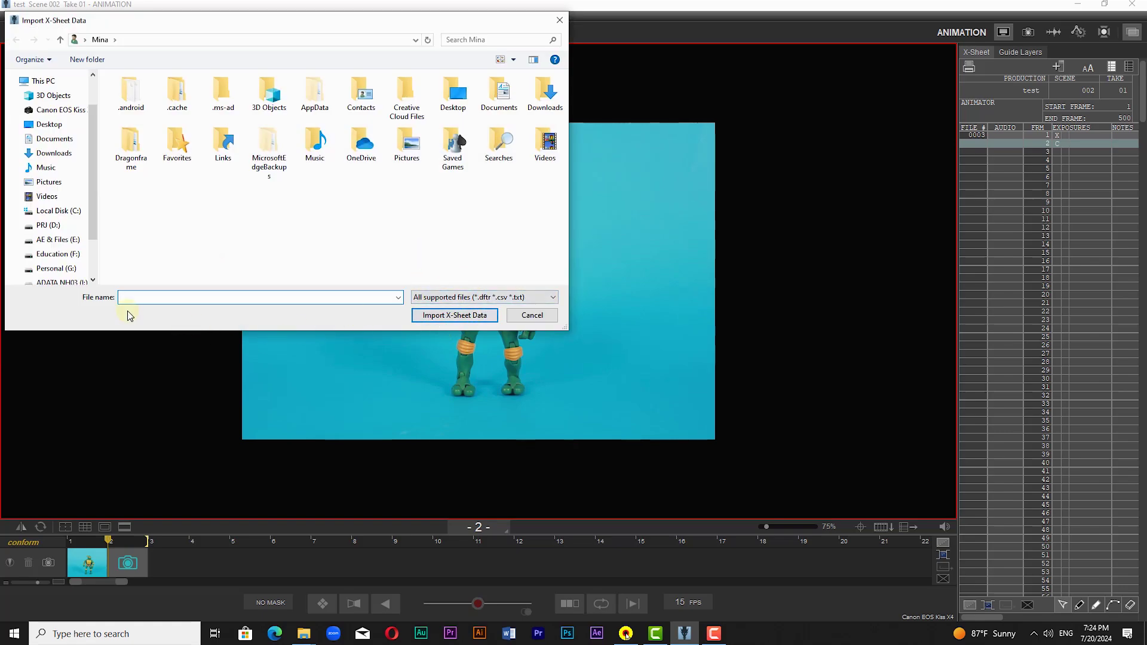
left_click(541, 315)
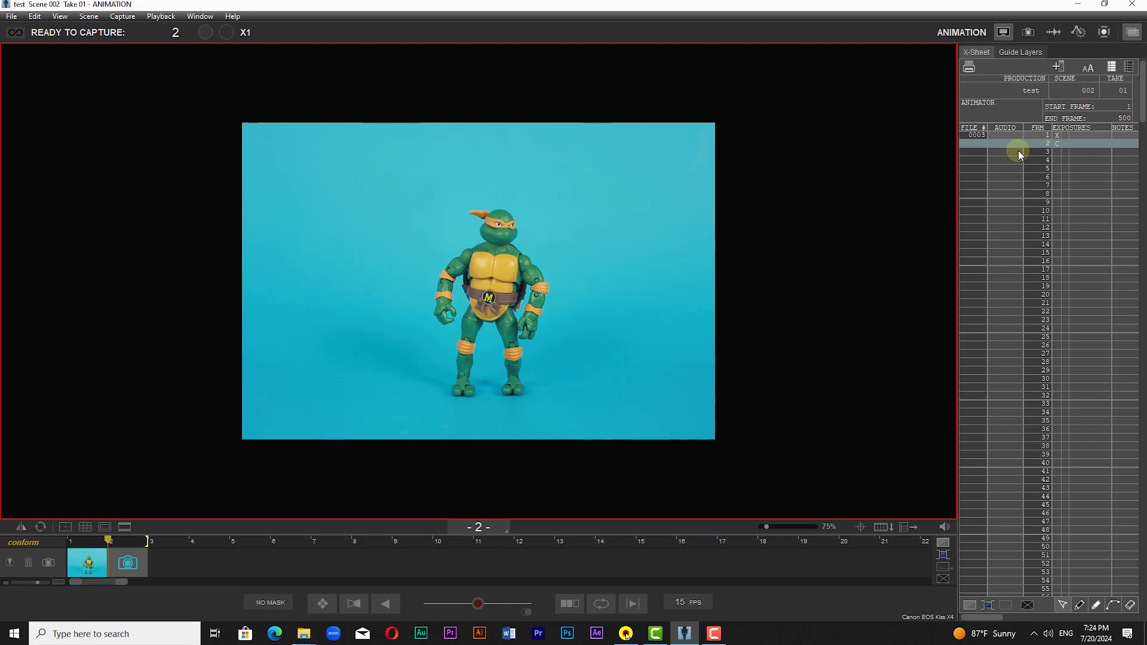
Cycle the X-Sheet's text through its larger sizes back to the smallest, and switch its colours to light and back to dark.
left_click(1087, 66)
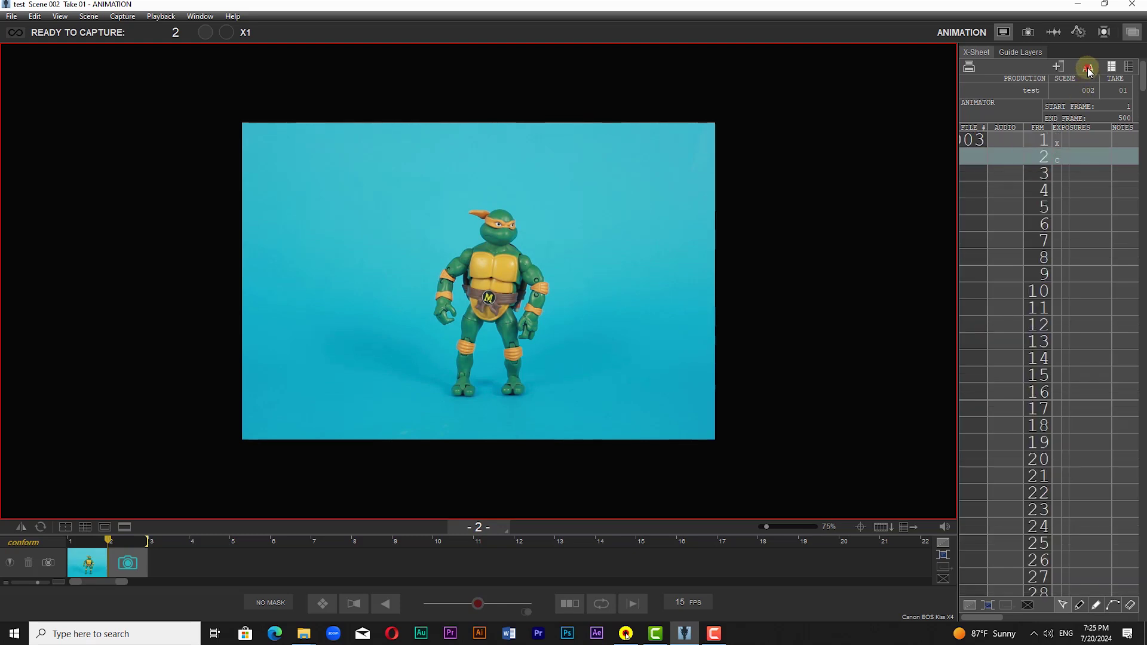
left_click(1087, 68)
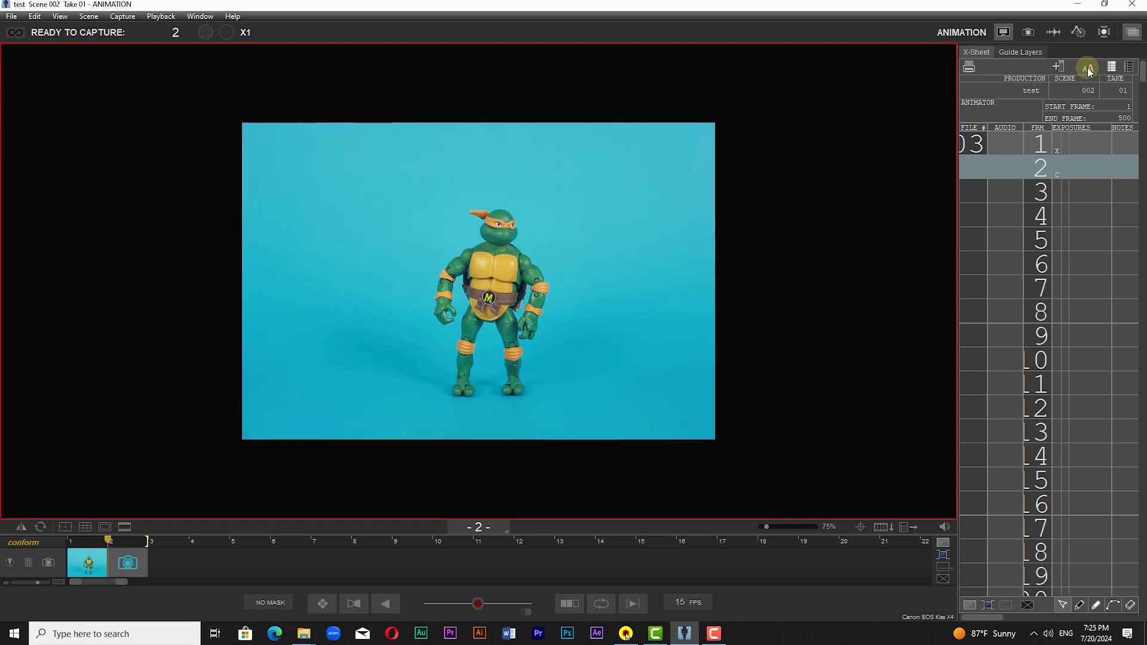
left_click(1087, 67)
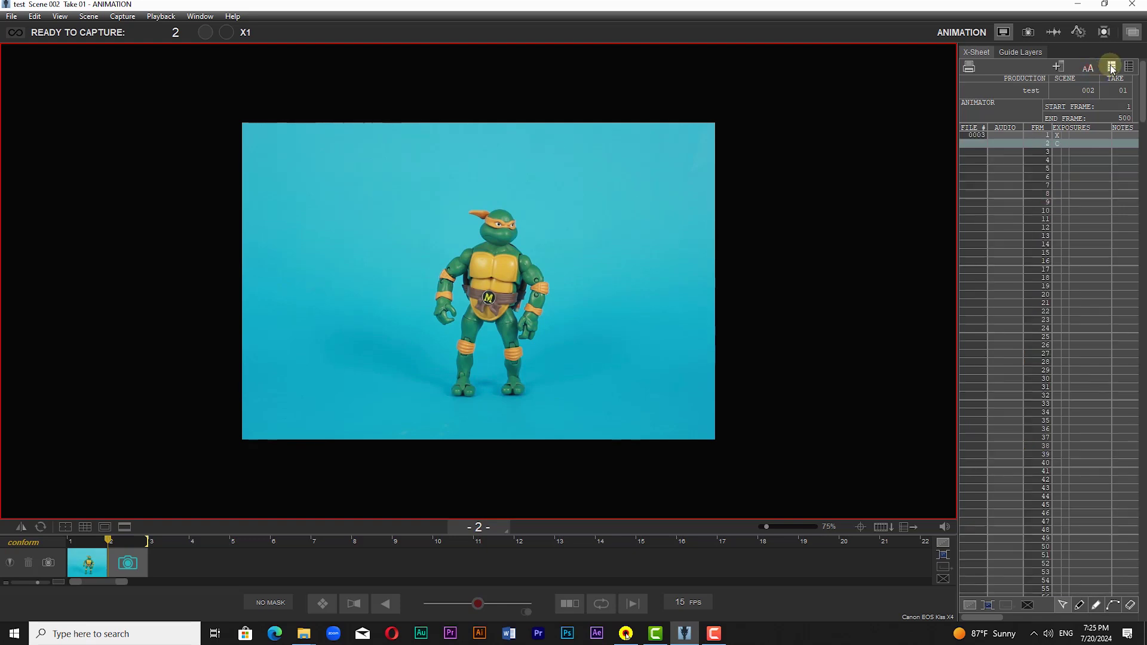
left_click(1111, 67)
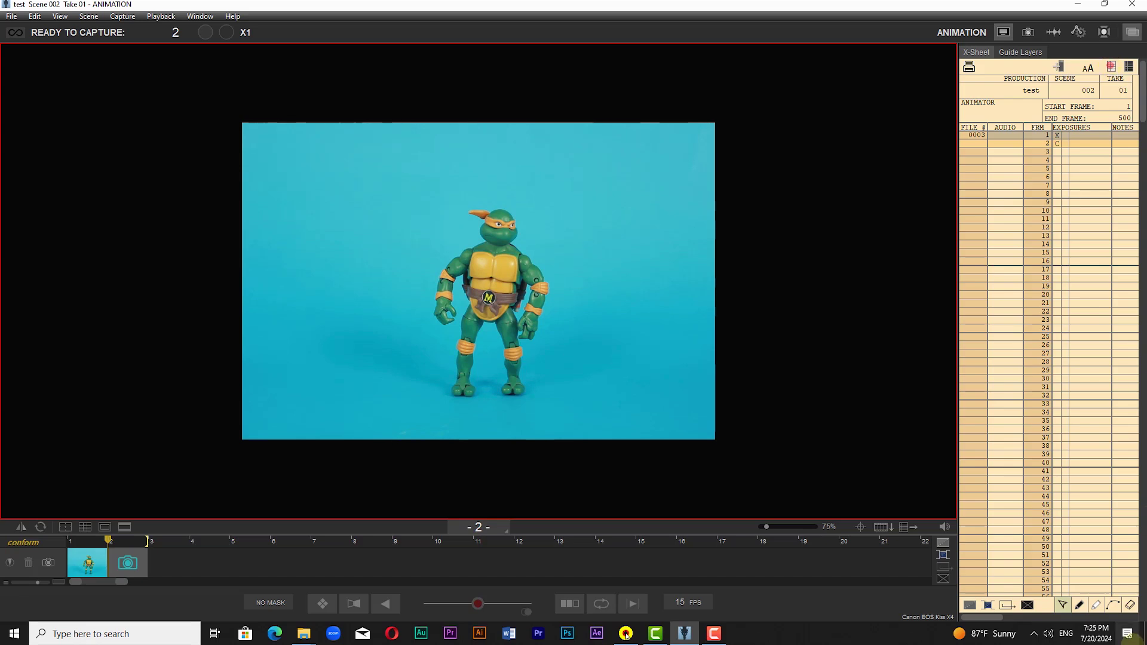
left_click(1129, 66)
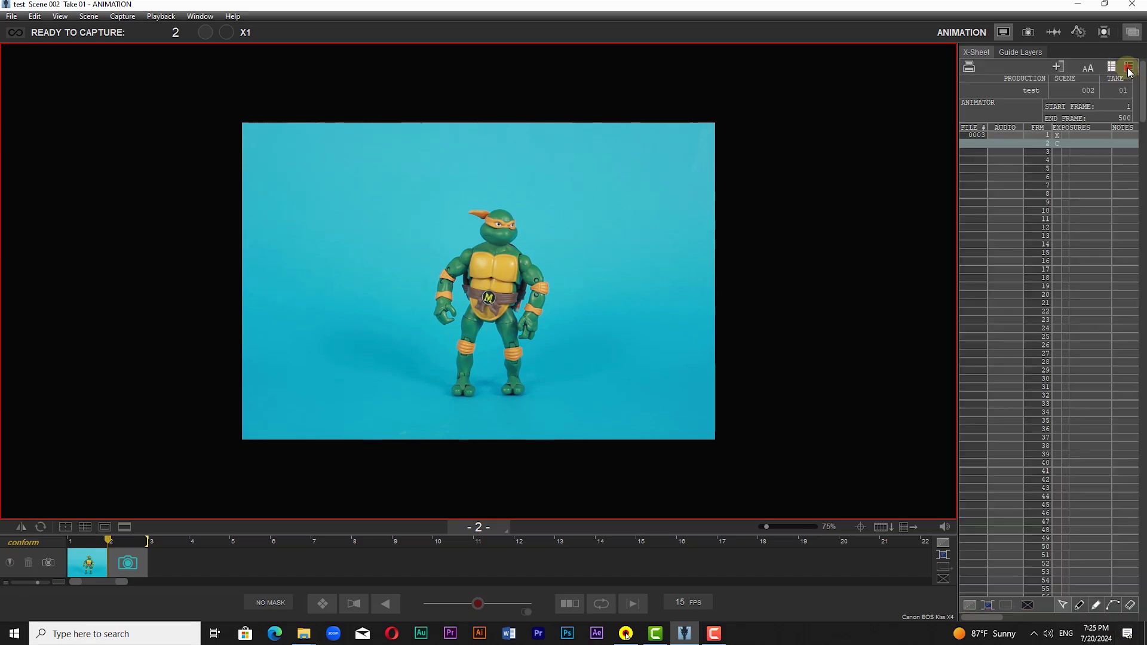
Sketch a tick mark and a line across the first X-Sheet rows with the pen and erase both.
left_click(1079, 606)
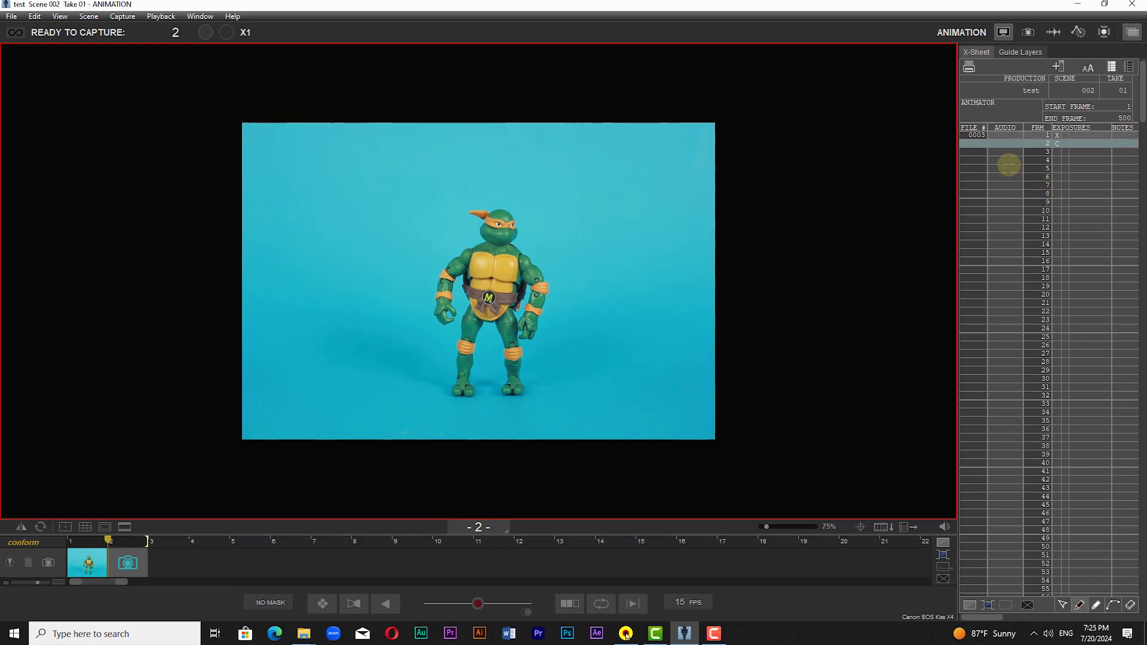
mouse_move(1009, 156)
left_mouse_down()
mouse_move(1025, 137)
mouse_move(997, 170)
mouse_move(1128, 170)
left_mouse_up()
left_click(1131, 606)
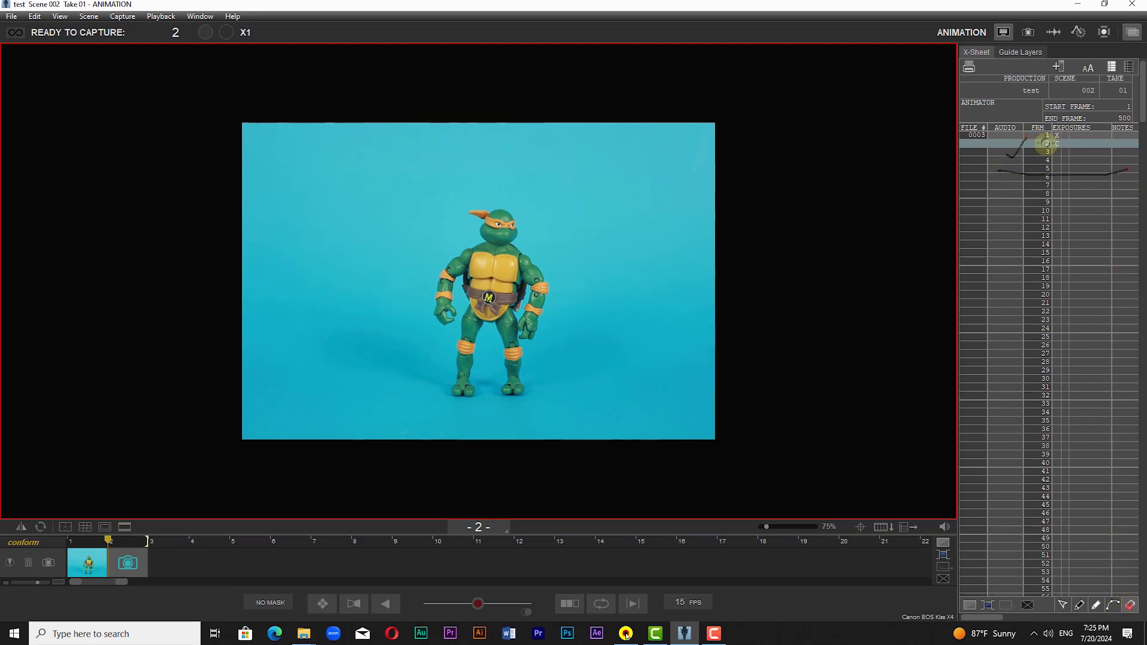
mouse_move(1119, 169)
left_mouse_down()
mouse_move(989, 178)
mouse_move(1034, 171)
mouse_move(1014, 133)
mouse_move(1009, 152)
left_mouse_up()
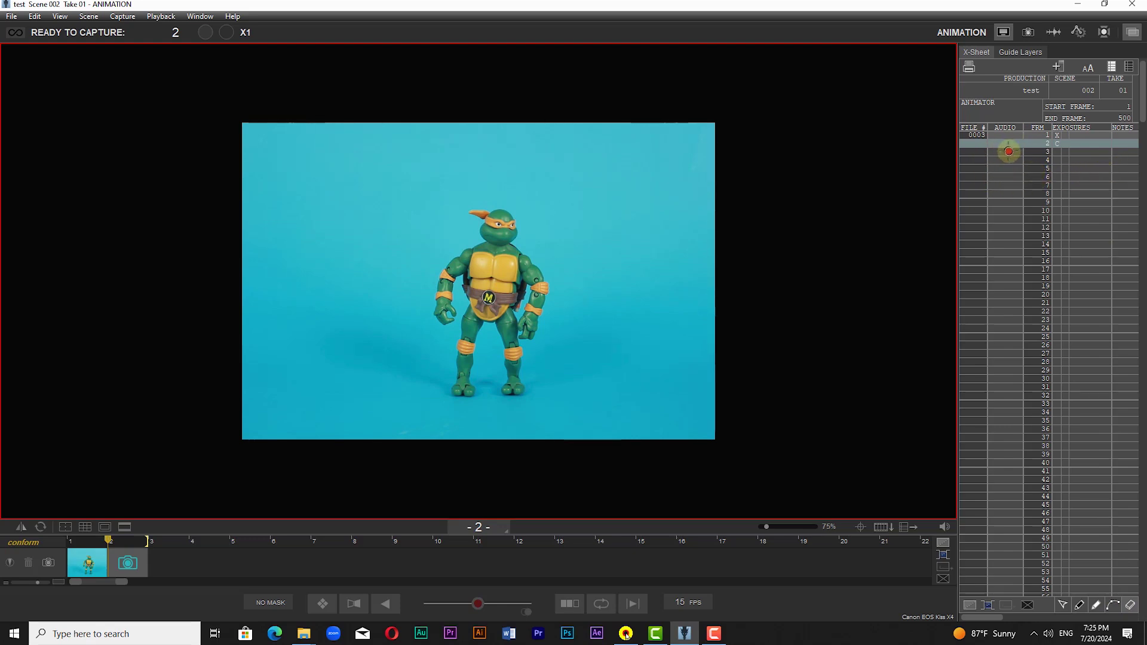
Show the Grid composition guide over the image, set its opacity to 40%, and hide it again.
left_click(1017, 53)
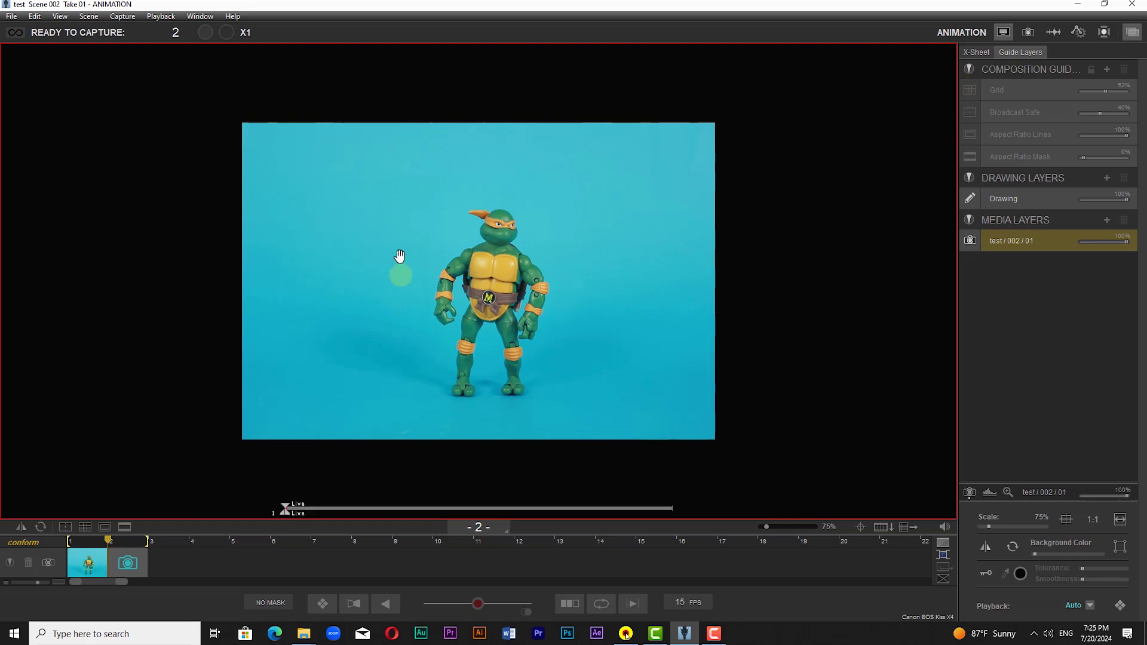
left_click(970, 90)
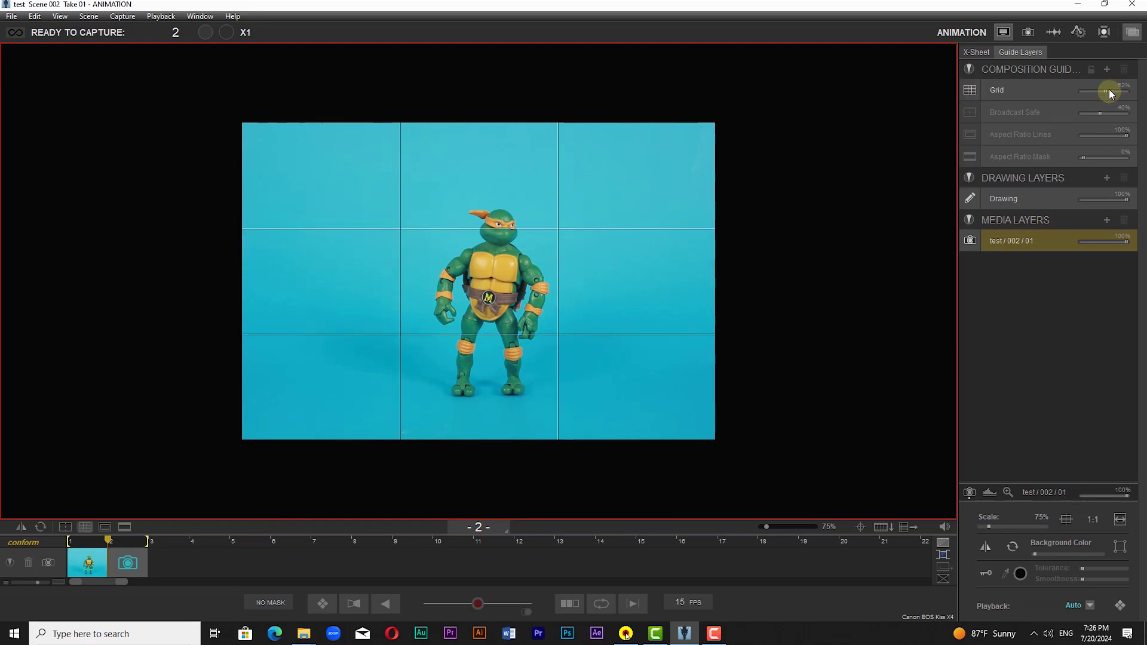
mouse_move(1106, 91)
left_mouse_down()
mouse_move(1071, 95)
mouse_move(1101, 94)
left_mouse_up()
left_click(971, 90)
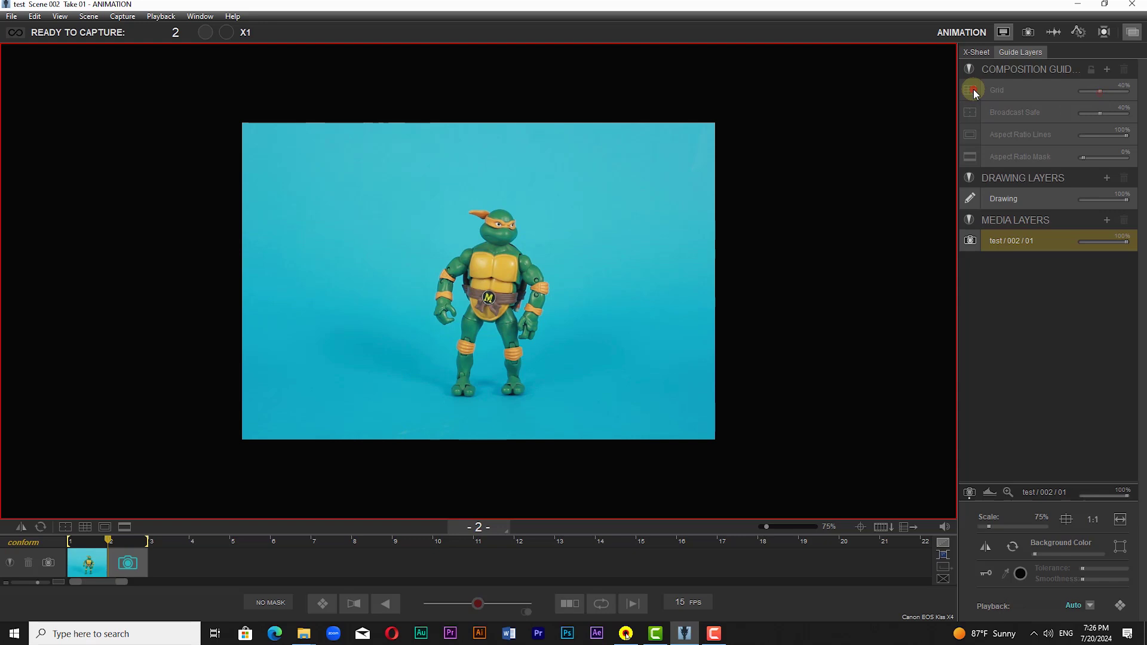
Show the Broadcast Safe guide over the image, set its opacity to 85%, and hide it again.
left_click(971, 113)
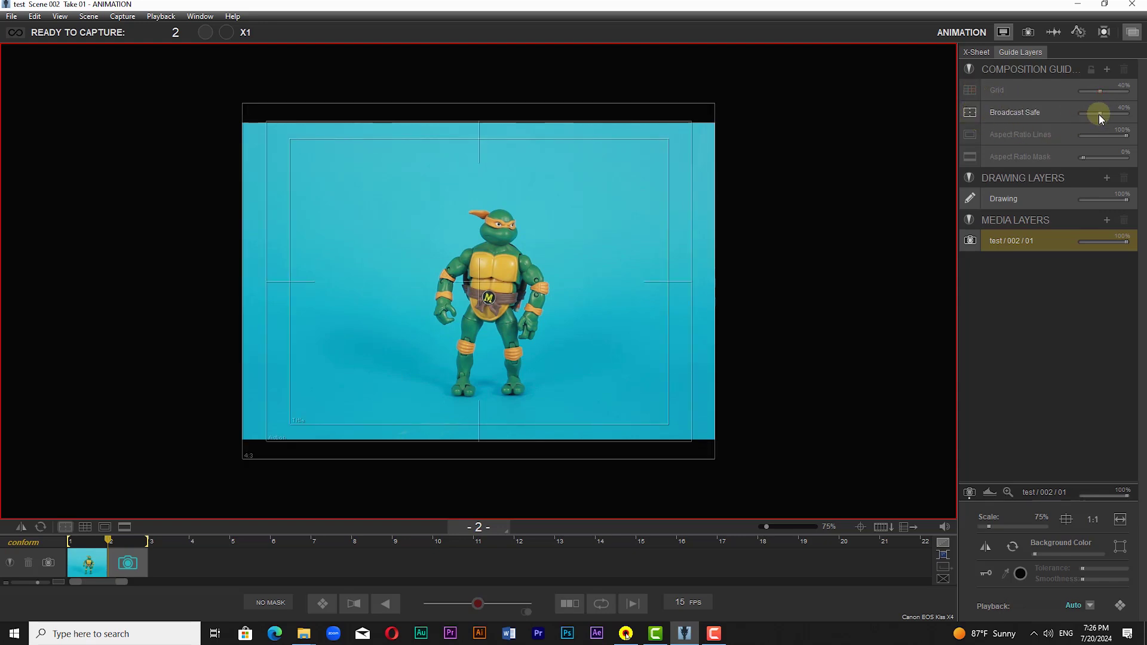
mouse_move(1101, 113)
left_mouse_down()
mouse_move(1138, 113)
mouse_move(1086, 114)
mouse_move(1119, 113)
left_mouse_up()
left_click(969, 116)
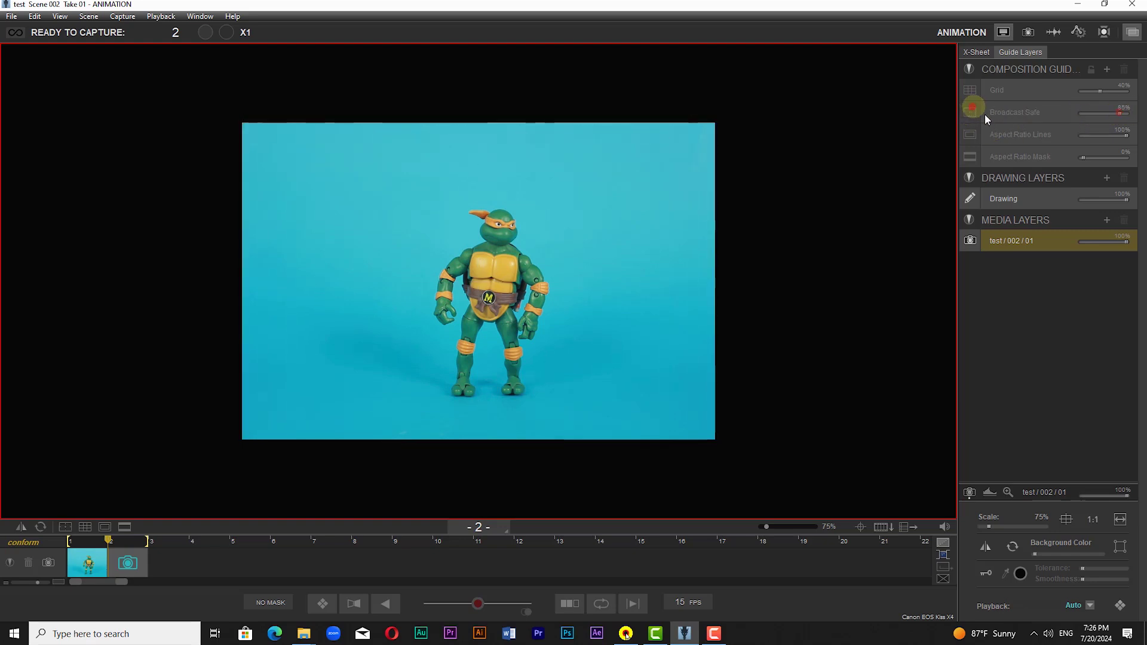
Turn on the 16:9 aspect ratio mask, set its opacity to 73%, and try its push-in adjustment, leaving it at 0.00.
left_click(972, 158)
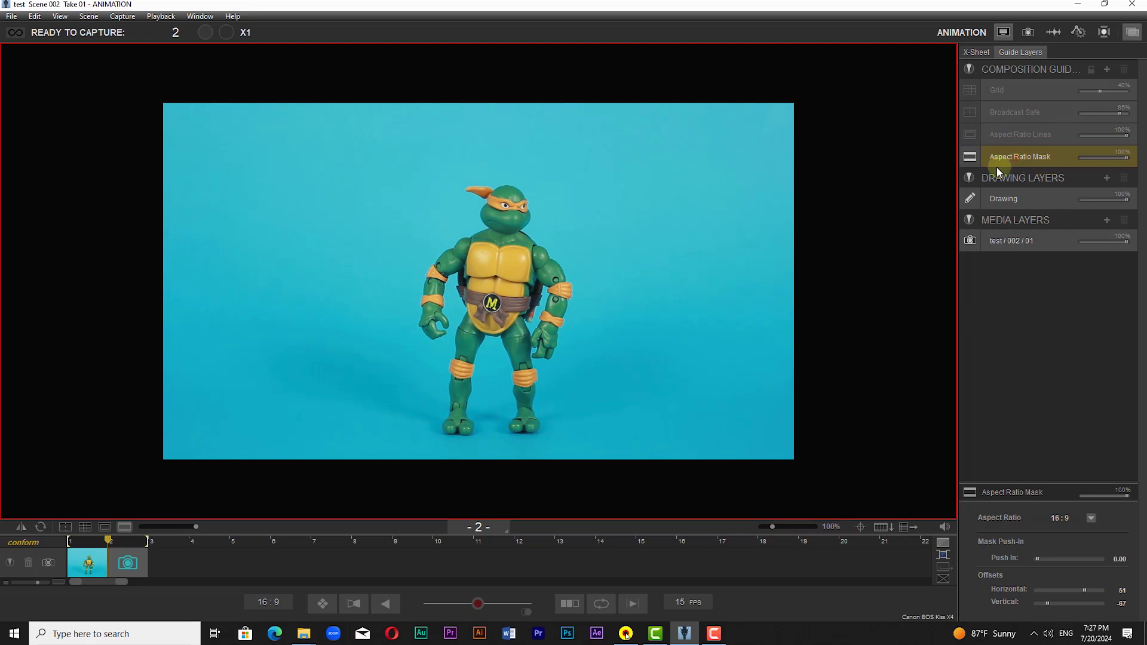
mouse_move(1102, 156)
left_mouse_down()
mouse_move(1075, 160)
mouse_move(1126, 153)
mouse_move(1062, 179)
mouse_move(1127, 174)
mouse_move(1083, 179)
mouse_move(1099, 158)
left_mouse_up()
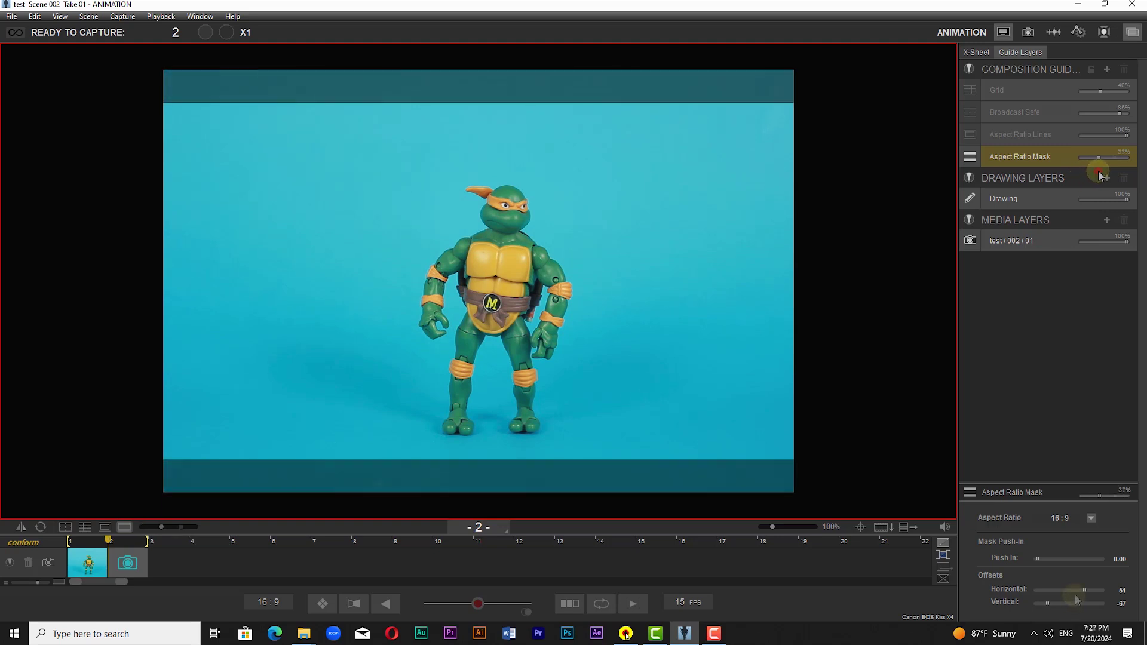
mouse_move(1043, 560)
left_mouse_down()
mouse_move(1098, 562)
mouse_move(1045, 564)
mouse_move(1033, 576)
mouse_move(1084, 562)
mouse_move(1032, 577)
left_mouse_up()
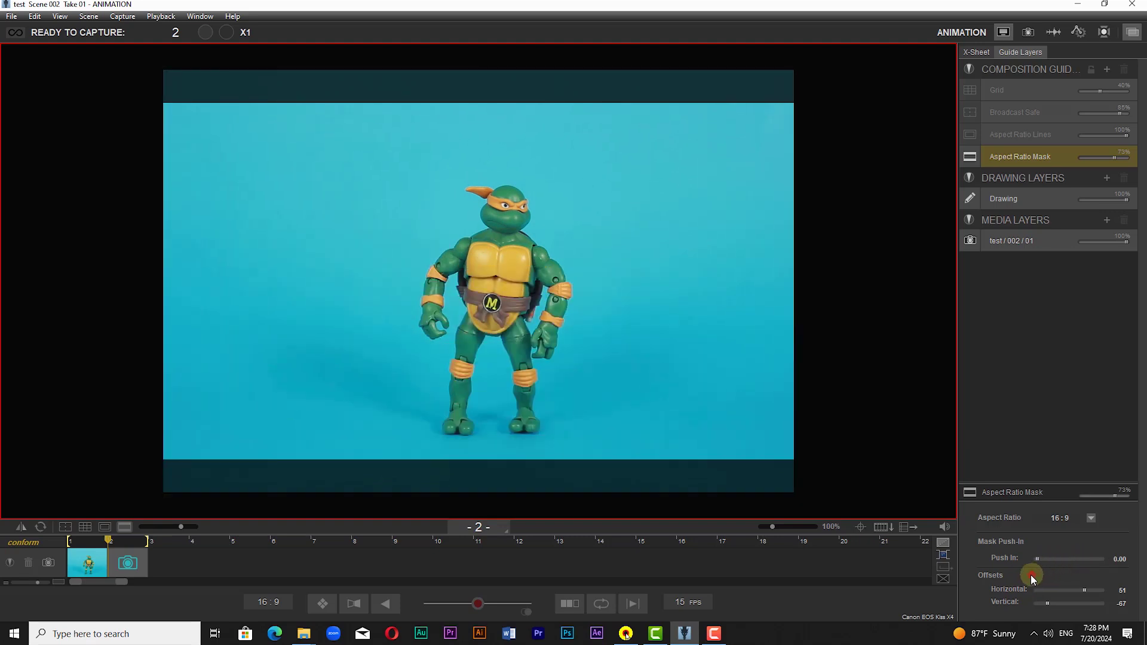
Switch the aspect ratio mask to 4:3 and back to 16:9, and set its opacity to 40%.
left_click(1091, 518)
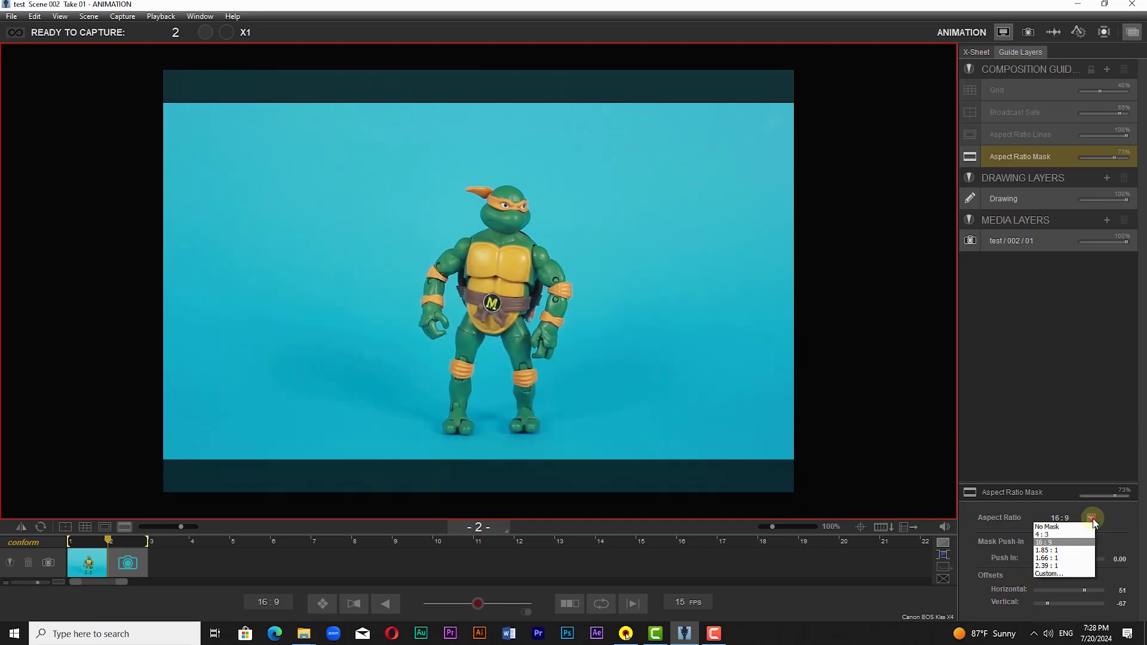
left_click(1054, 535)
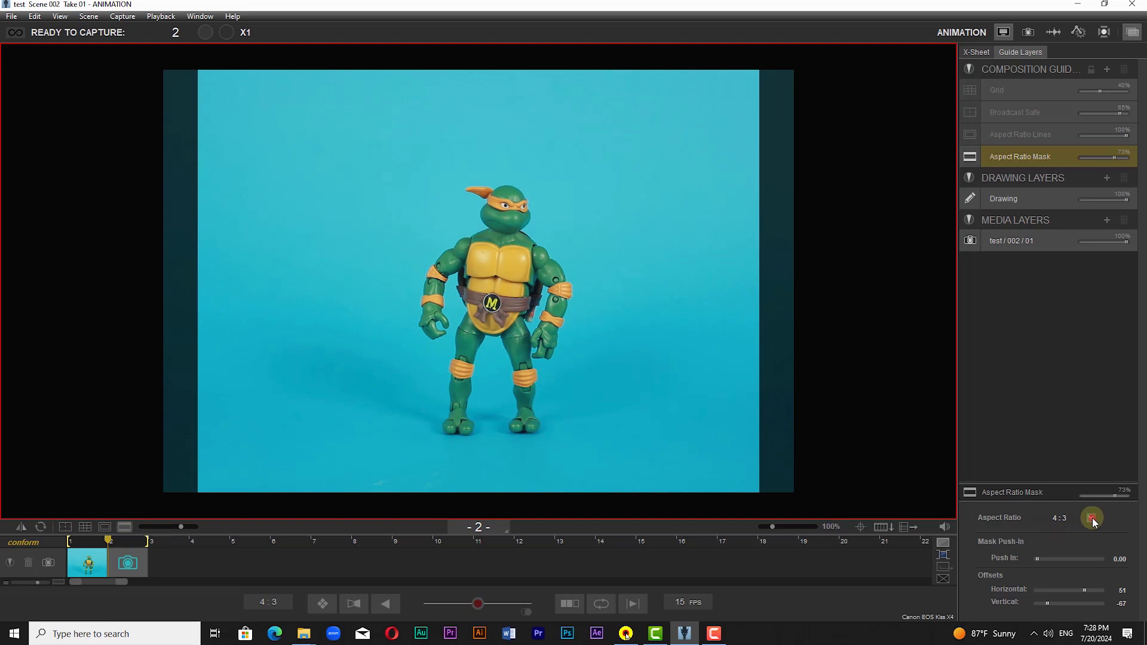
left_click(1092, 518)
left_click(1057, 542)
mouse_move(1101, 494)
left_mouse_down()
mouse_move(1121, 493)
mouse_move(1091, 501)
mouse_move(1101, 502)
left_mouse_up()
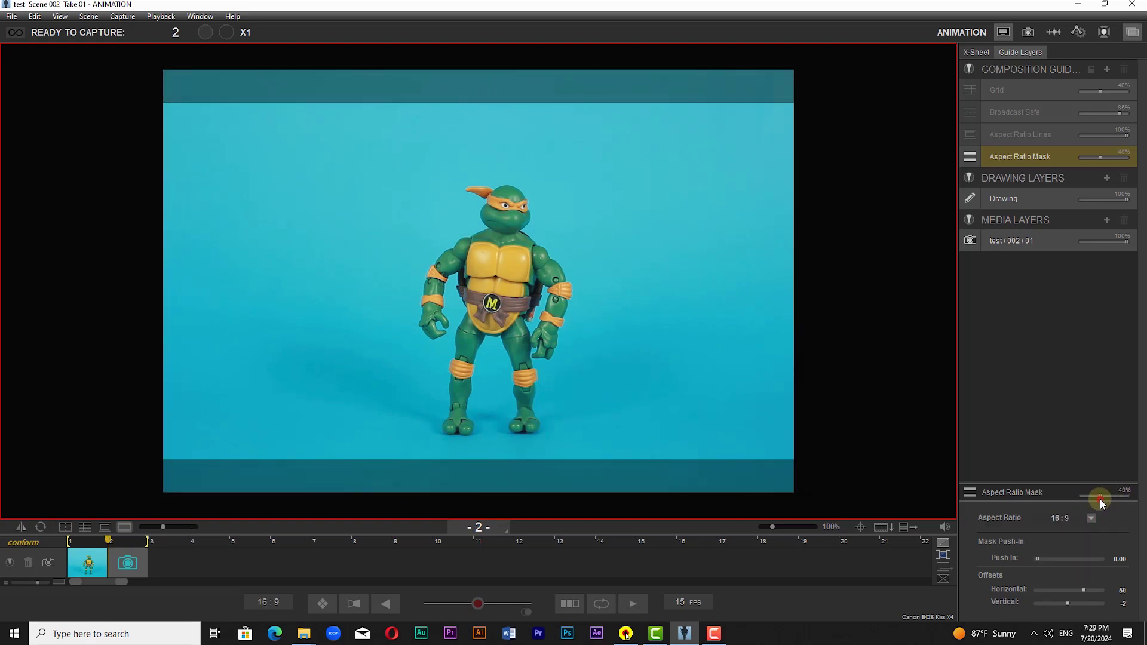
Open the existing Drawing layer's tools and add a new drawing layer.
left_click(1034, 199)
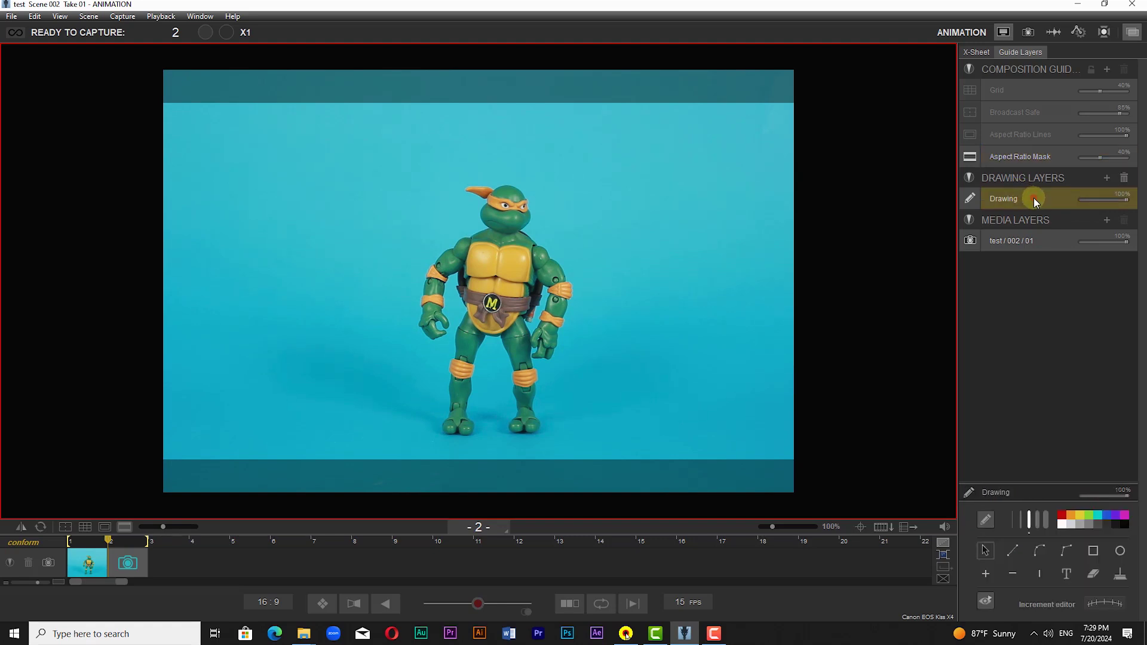
left_click(985, 548)
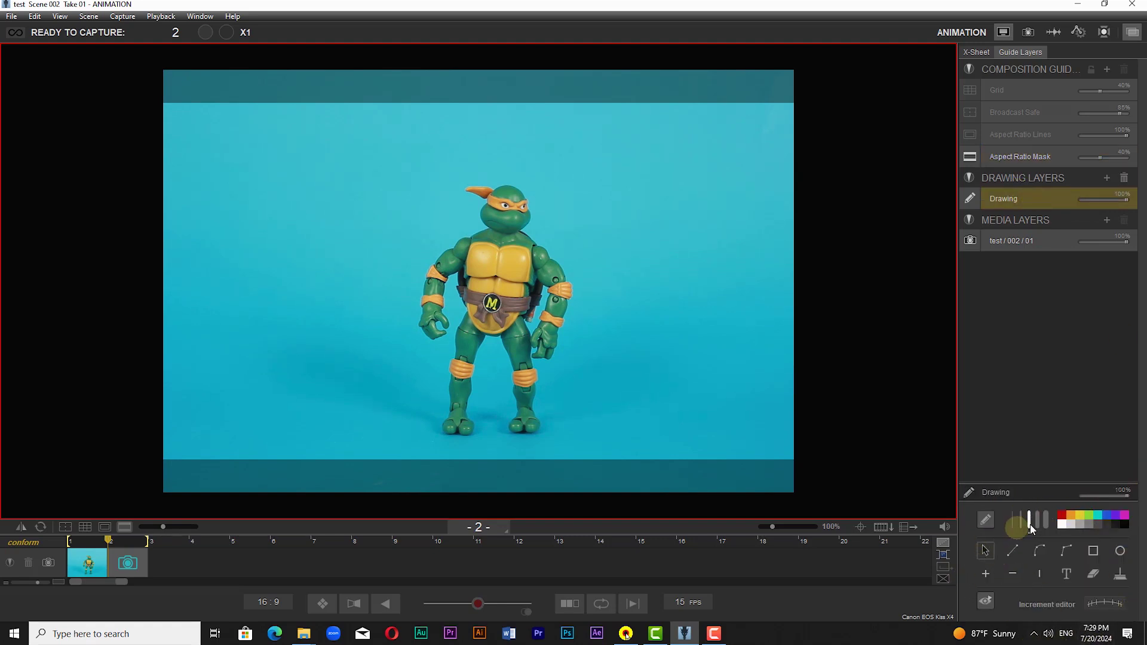
left_click(1102, 186)
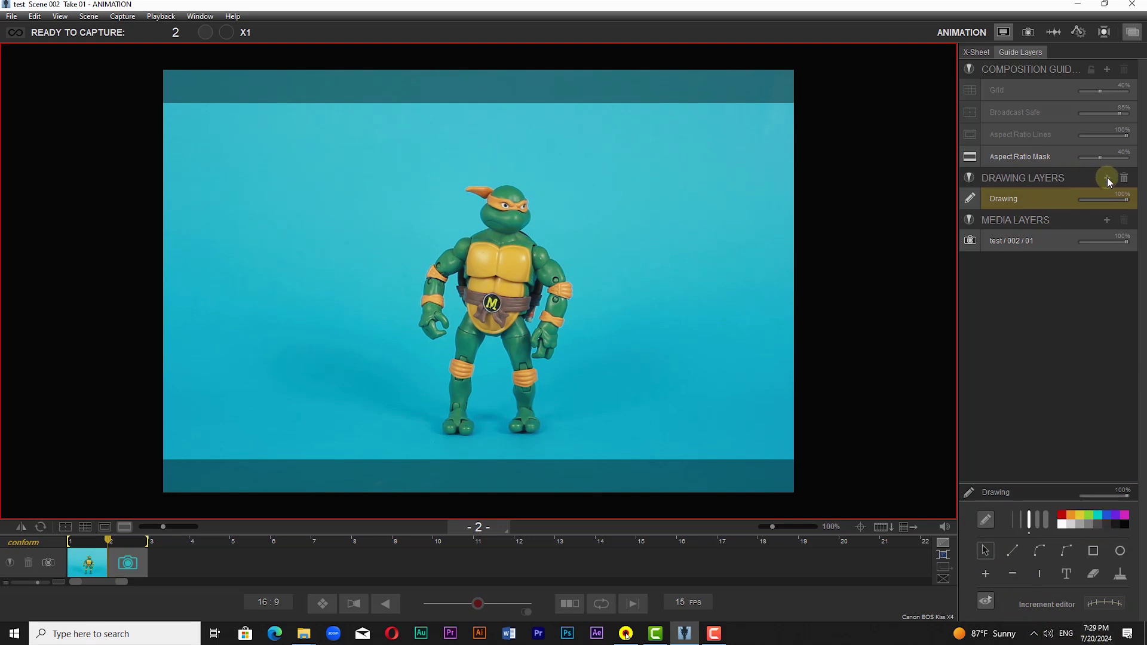
left_click(1106, 177)
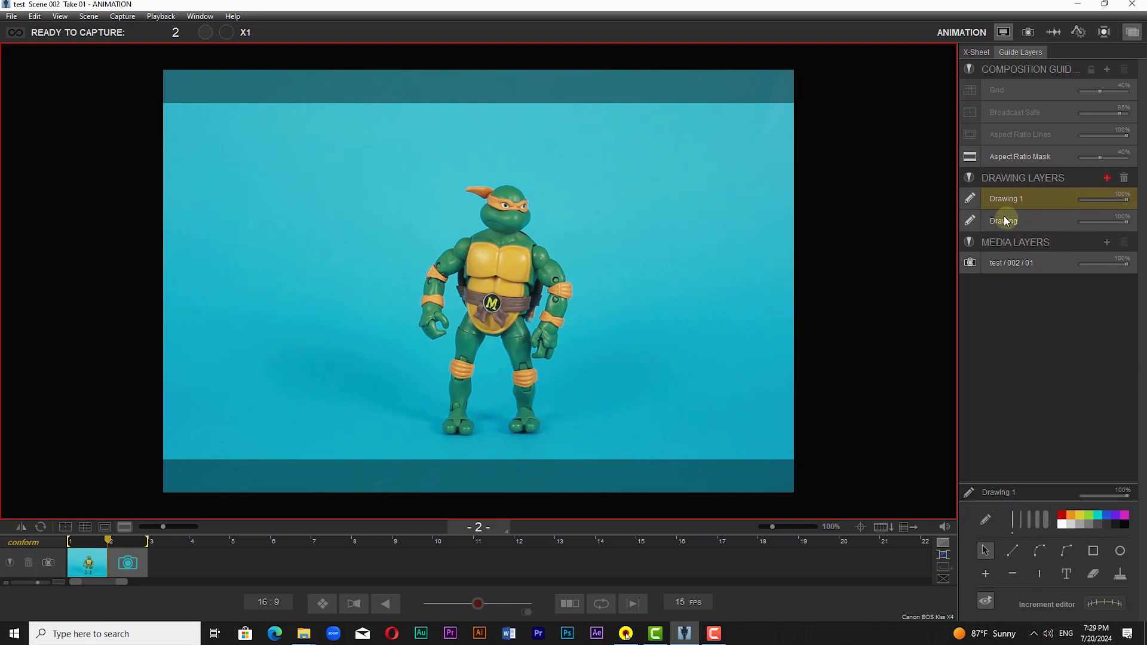
Delete the extra drawing layer Drawing 1 and make the remaining Drawing layer active.
left_click(1043, 204)
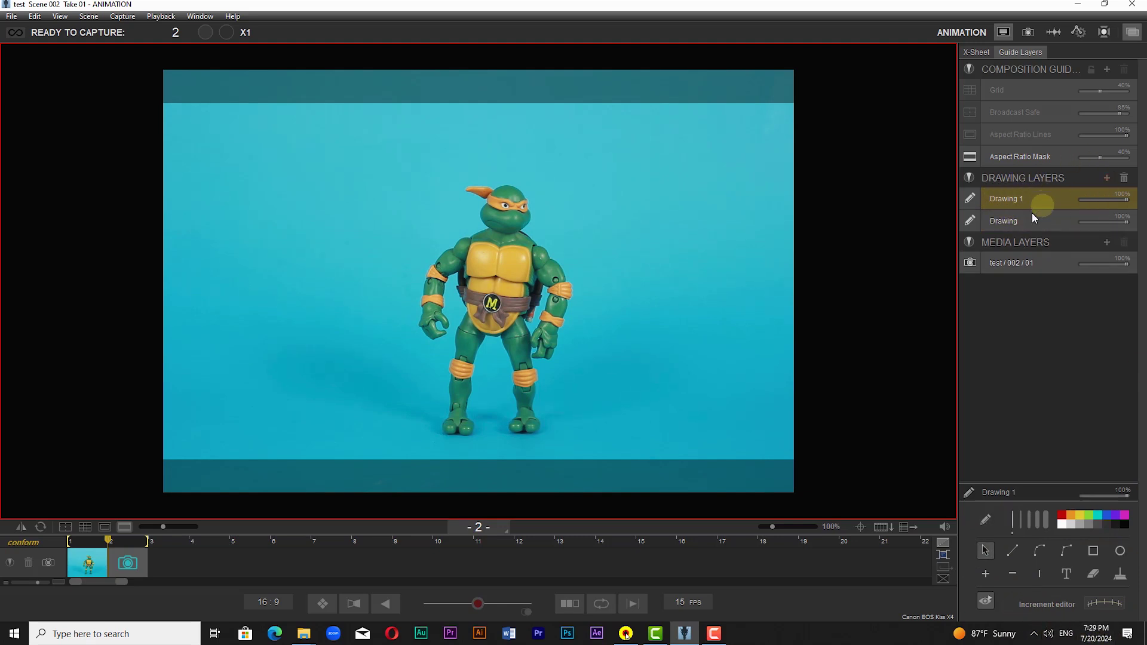
left_click(1125, 178)
left_click(1043, 200)
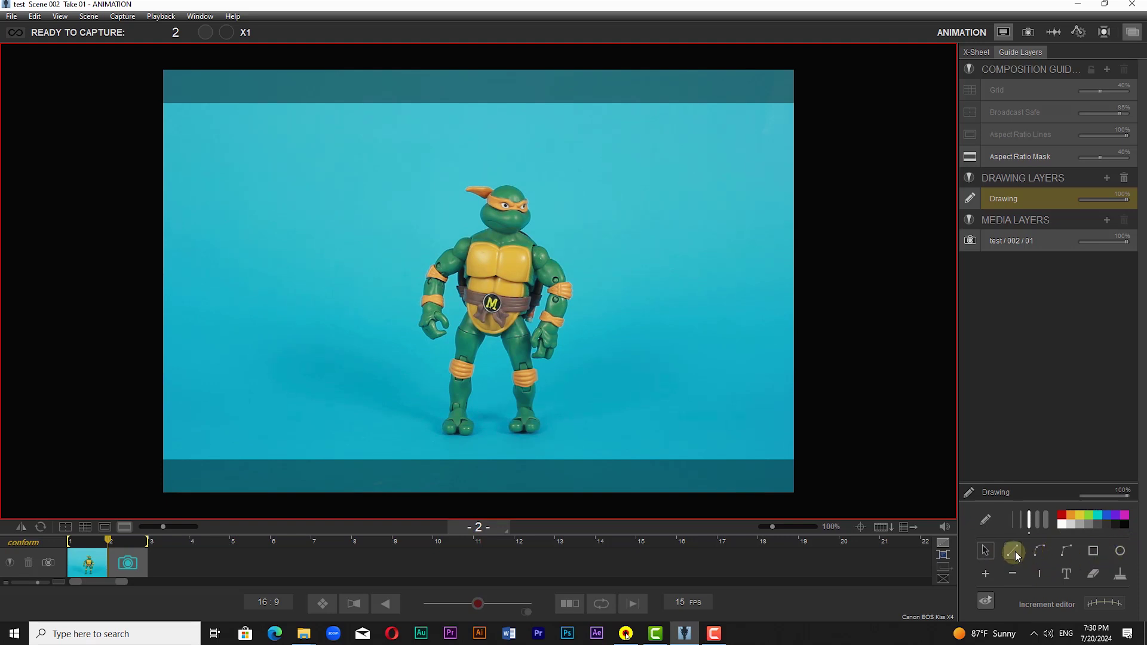
Draw a curved path across the figure on the Drawing layer and bend its two middle points into an S-shaped wave.
left_click(1038, 550)
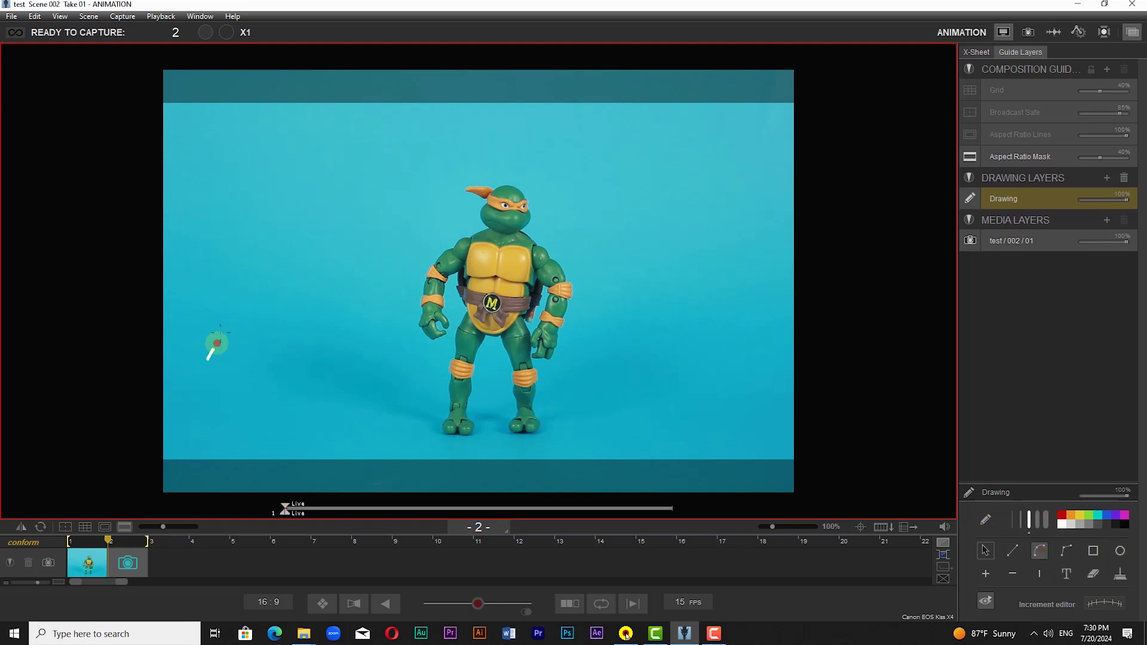
mouse_move(217, 343)
left_mouse_down()
mouse_move(248, 294)
mouse_move(301, 257)
mouse_move(445, 371)
mouse_move(494, 366)
mouse_move(613, 317)
mouse_move(706, 228)
left_mouse_up()
key("Escape")
left_click(593, 322)
mouse_move(300, 257)
left_mouse_down()
mouse_move(358, 263)
mouse_move(333, 259)
left_mouse_up()
left_click_drag(483, 365, 547, 371)
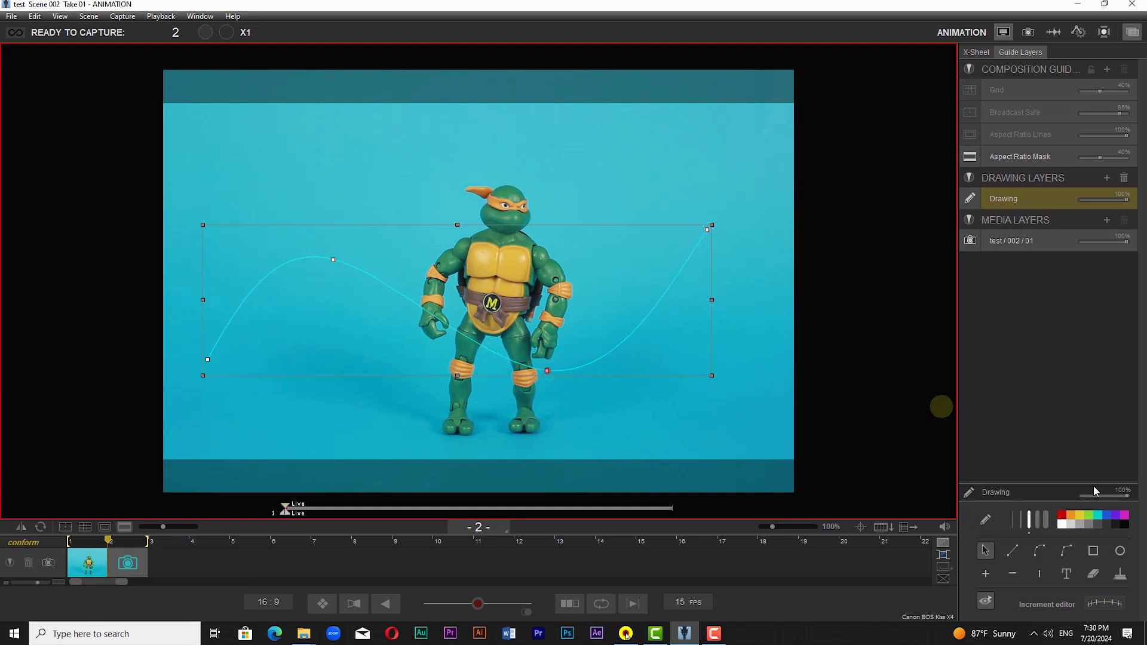
Open the increment editor for the path, raise the curve's start handle, and divide the path into 15 increments.
left_click(1106, 604)
left_click_drag(782, 364, 751, 331)
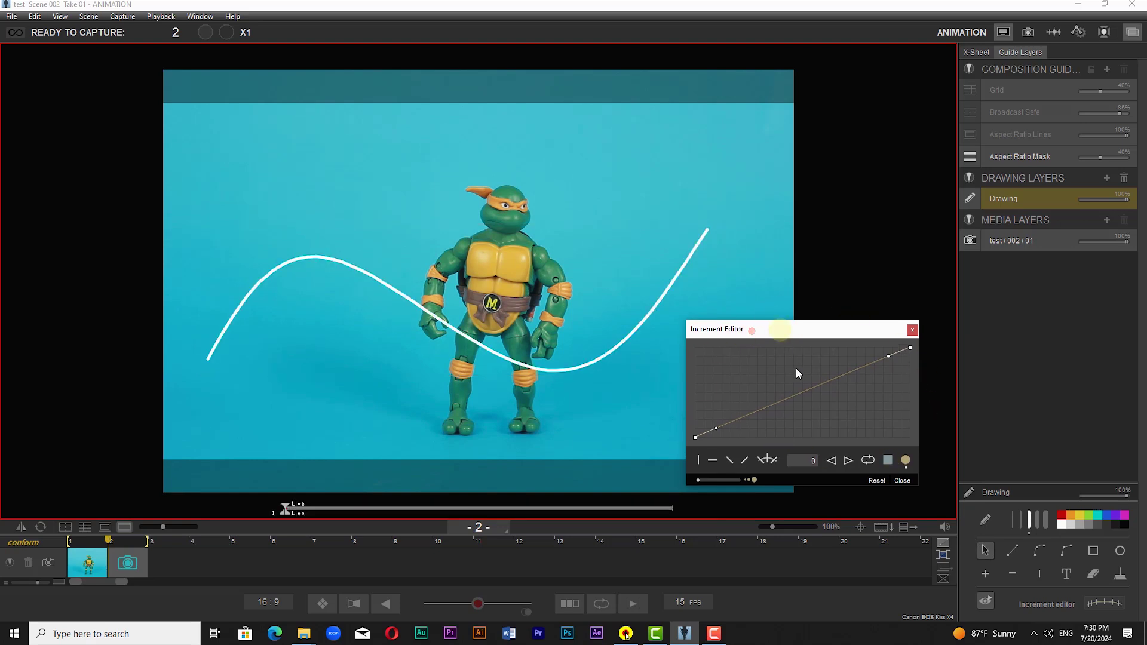
left_click_drag(715, 430, 730, 394)
left_click(807, 458)
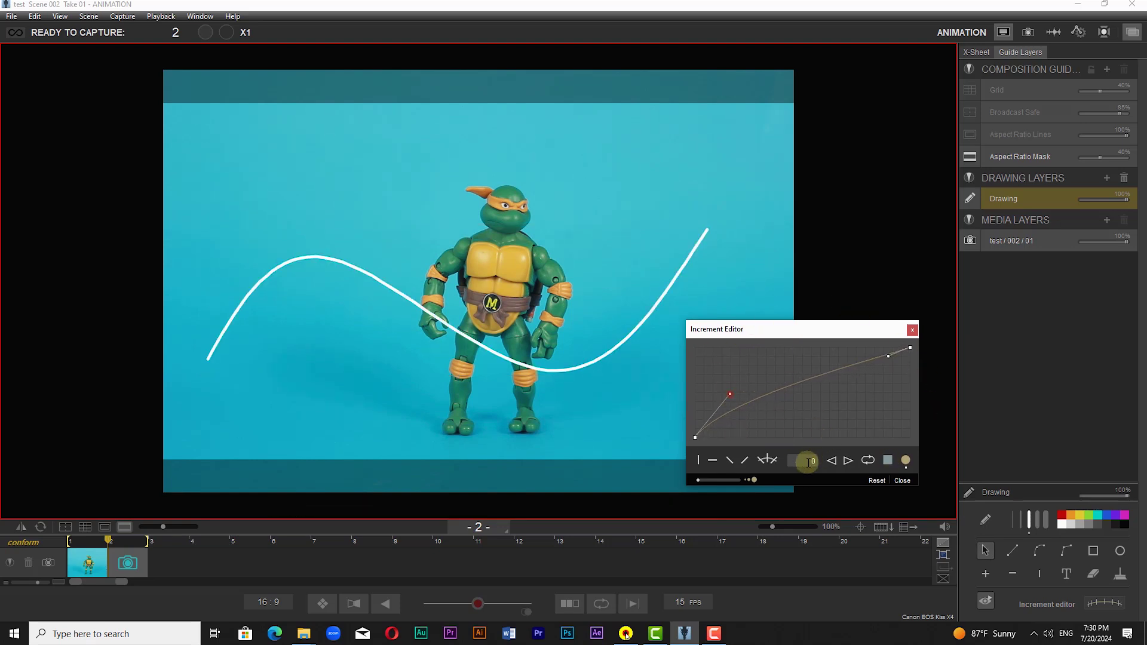
left_click(863, 455)
left_click_drag(802, 460, 826, 456)
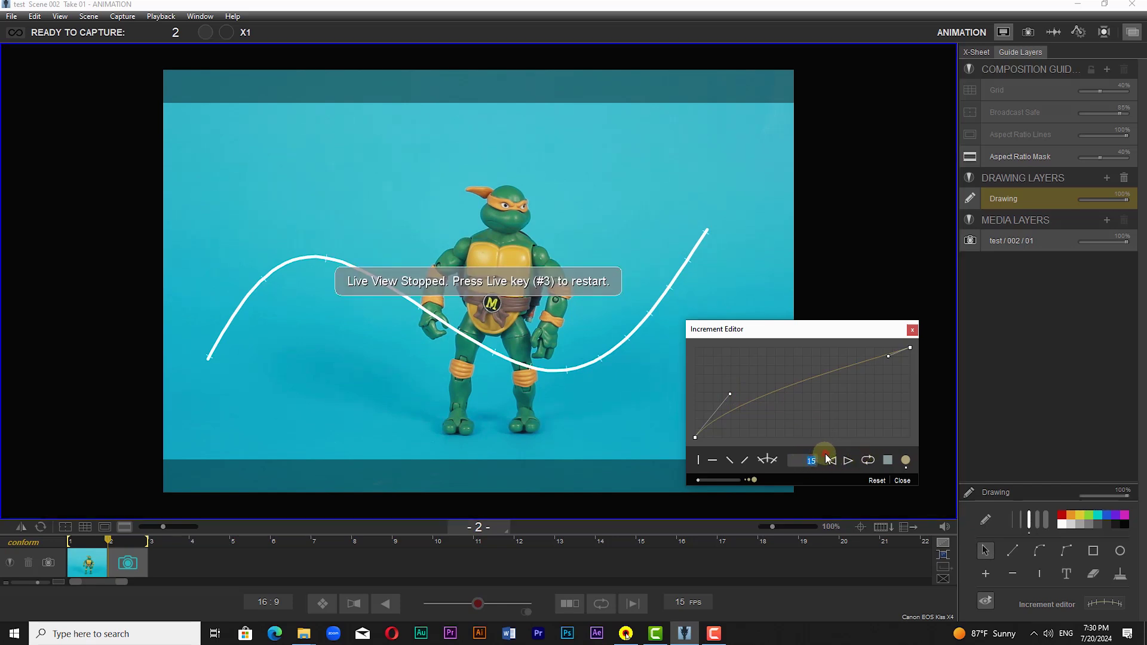
left_click(568, 372)
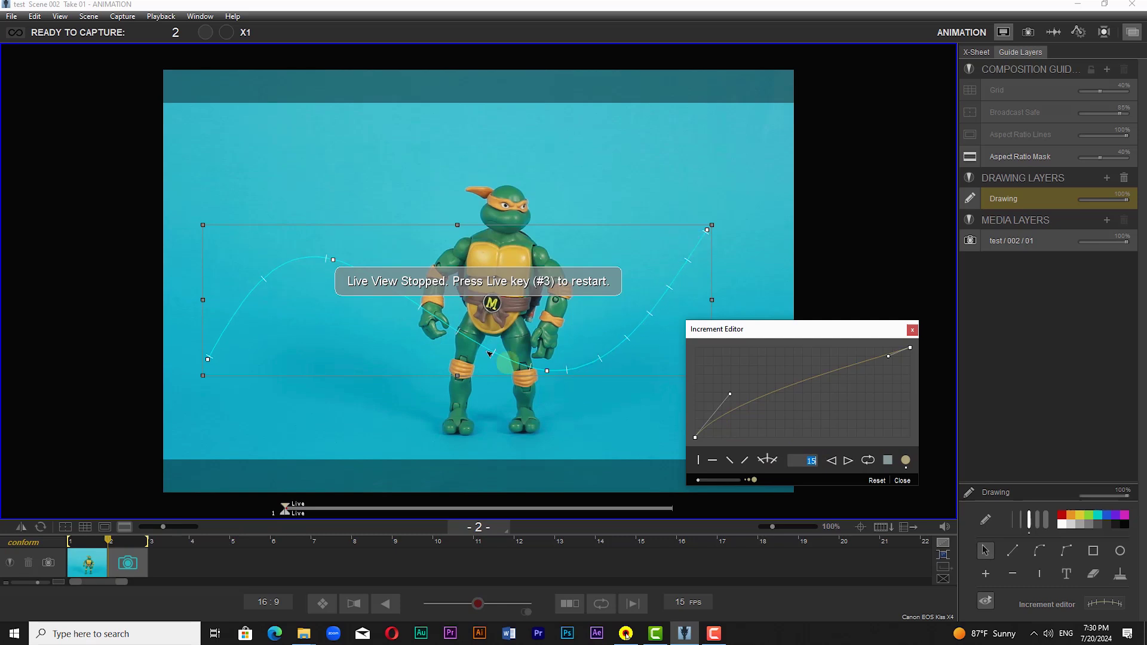
Adjust both handles of the increment curve, trying a fast start and settling on a slow ease-in at the path's start.
left_click_drag(731, 399, 706, 367)
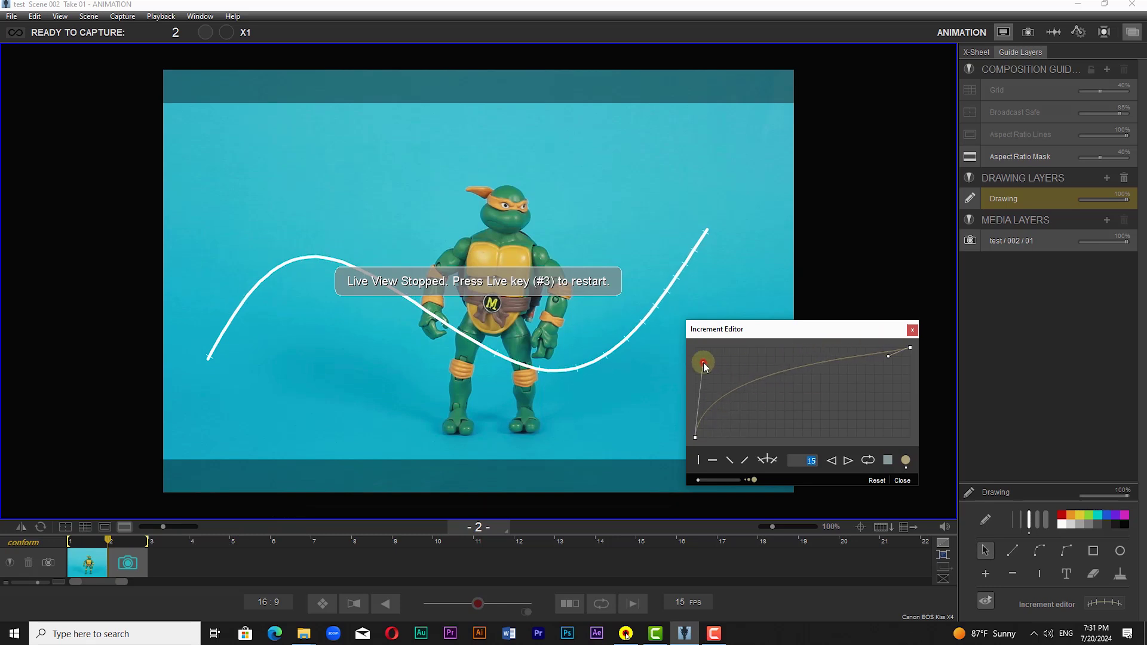
mouse_move(888, 357)
left_mouse_down()
mouse_move(840, 422)
mouse_move(906, 345)
left_mouse_up()
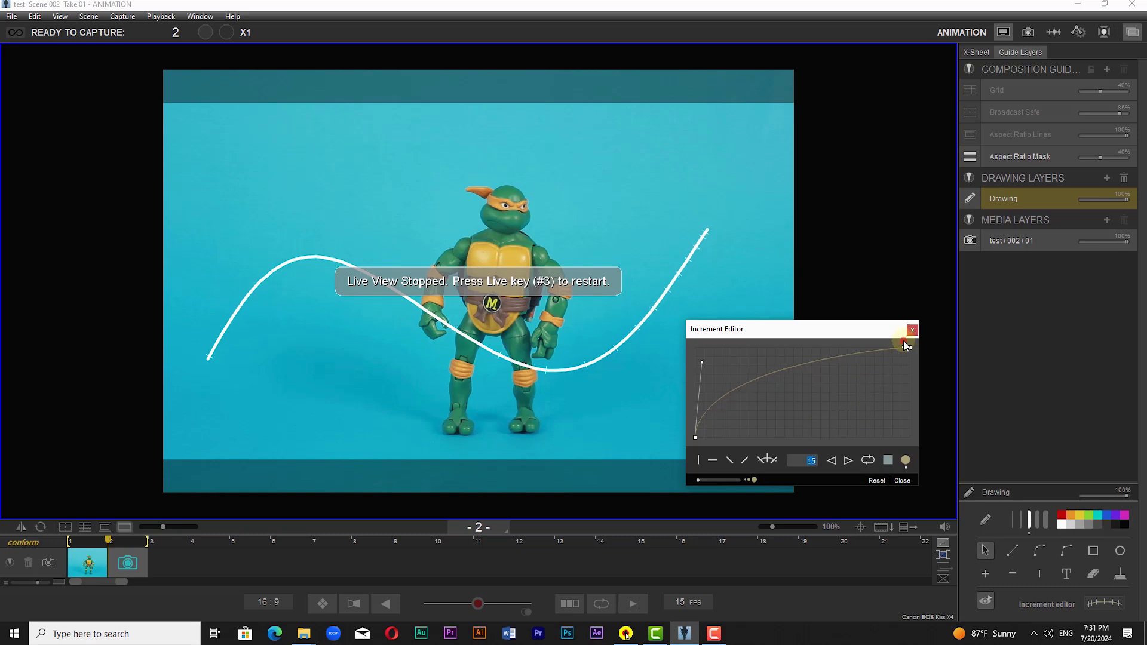
left_click_drag(701, 363, 755, 429)
left_click(308, 367)
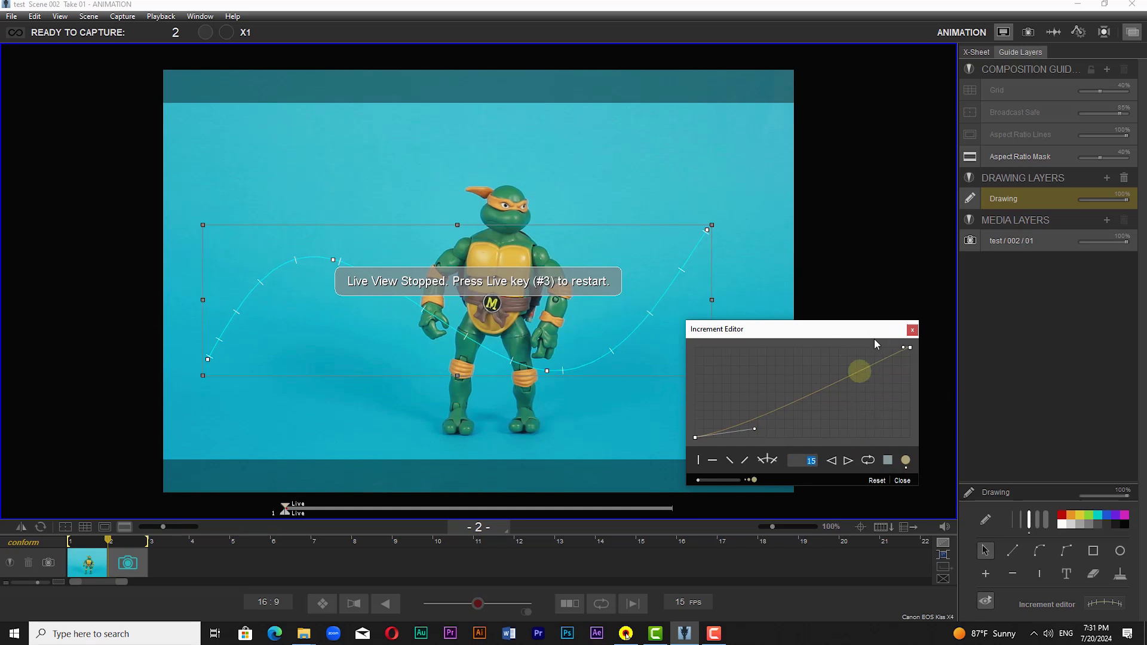
Try the different tick mark styles for the path's increments, settle on the forward-slanted ticks, and close the increment editor.
left_click(769, 460)
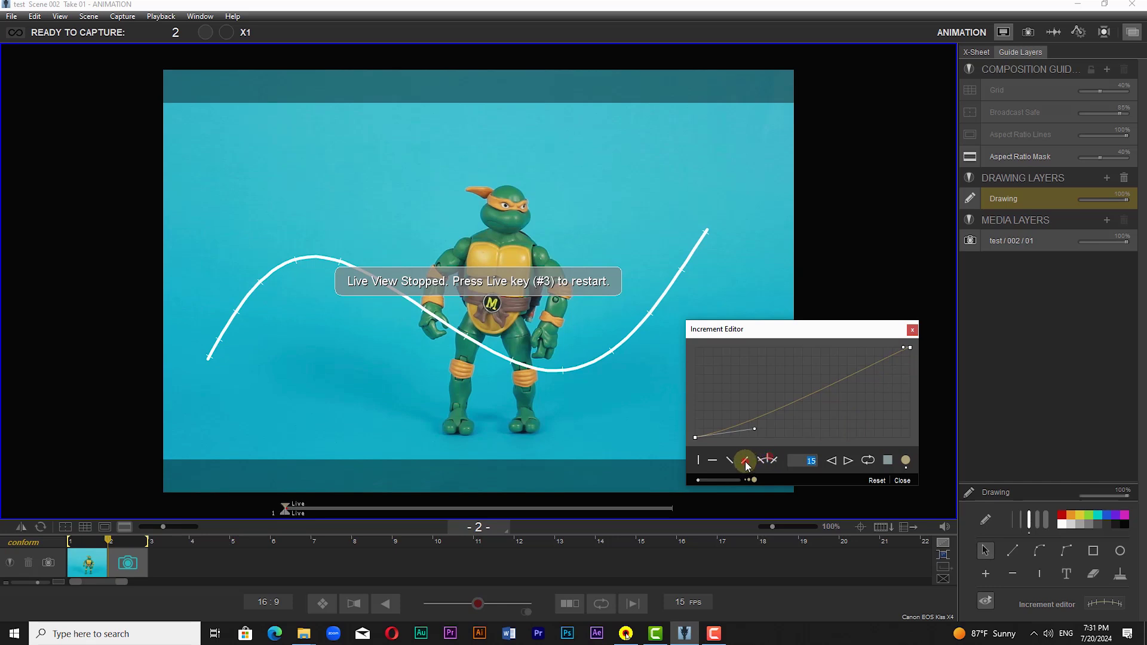
left_click(455, 339)
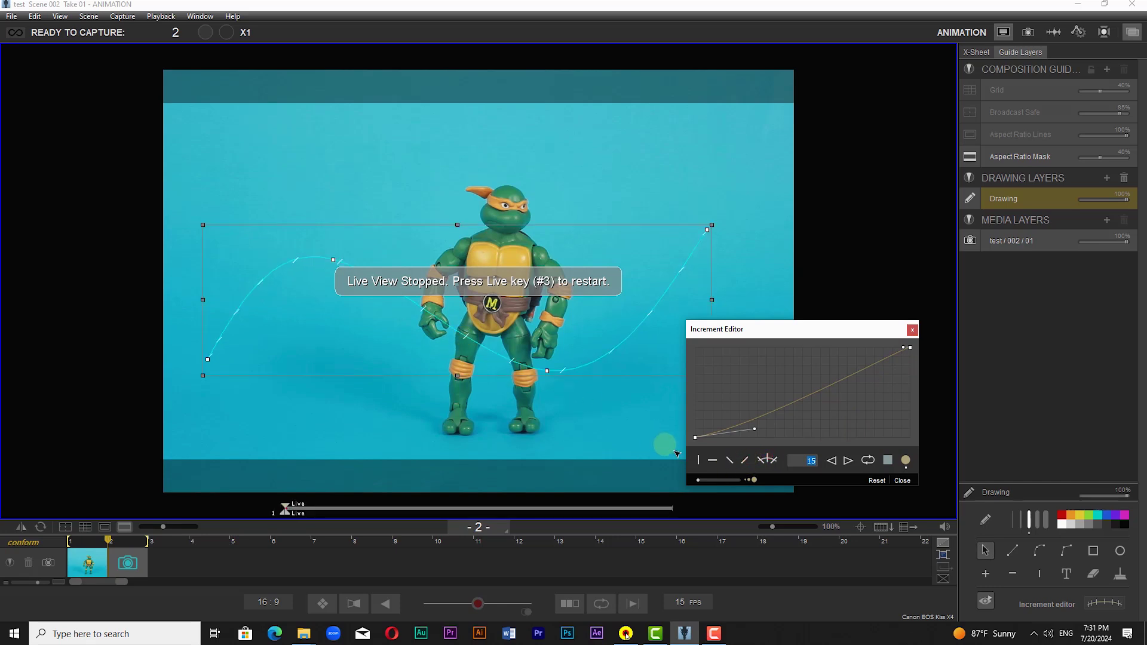
left_click(714, 461)
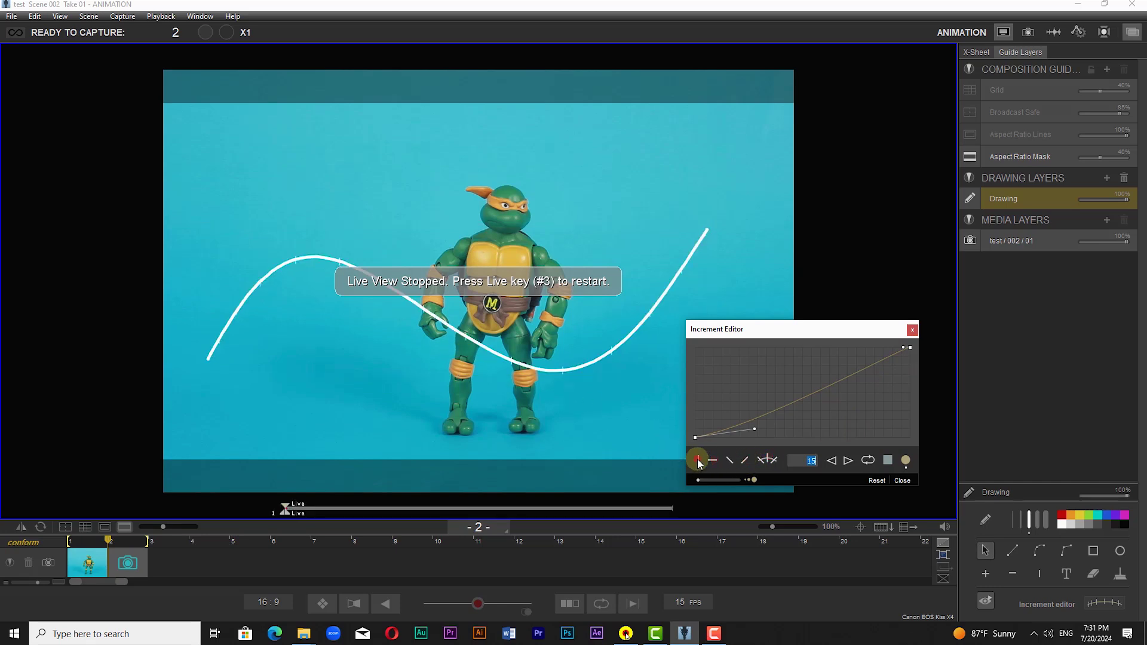
left_click(745, 460)
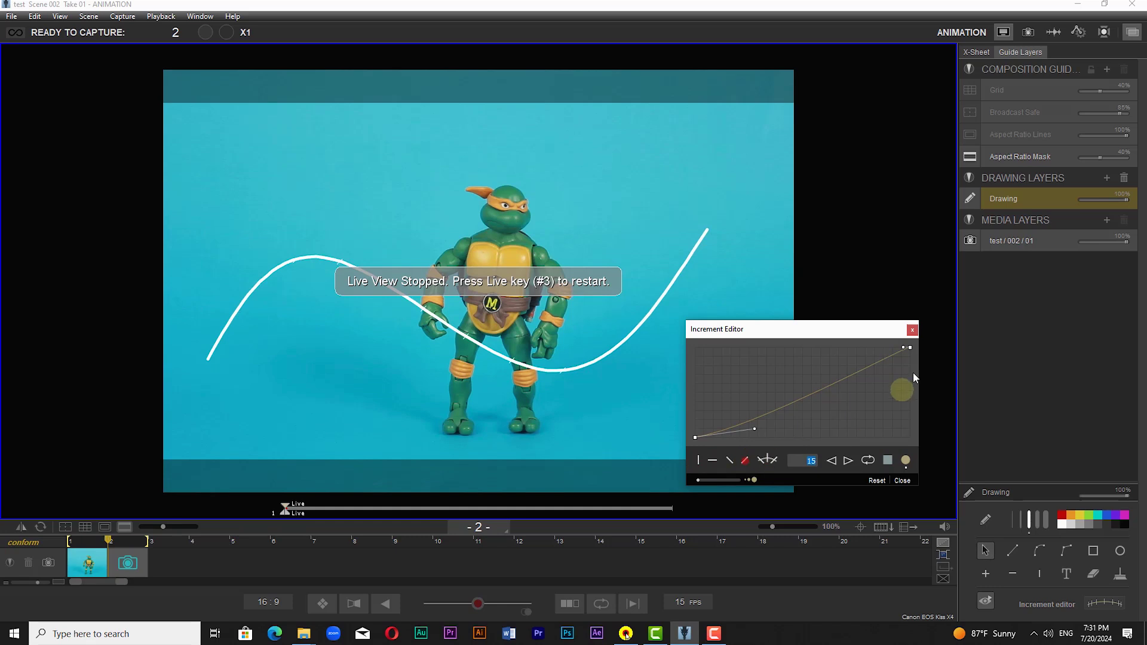
left_click(912, 331)
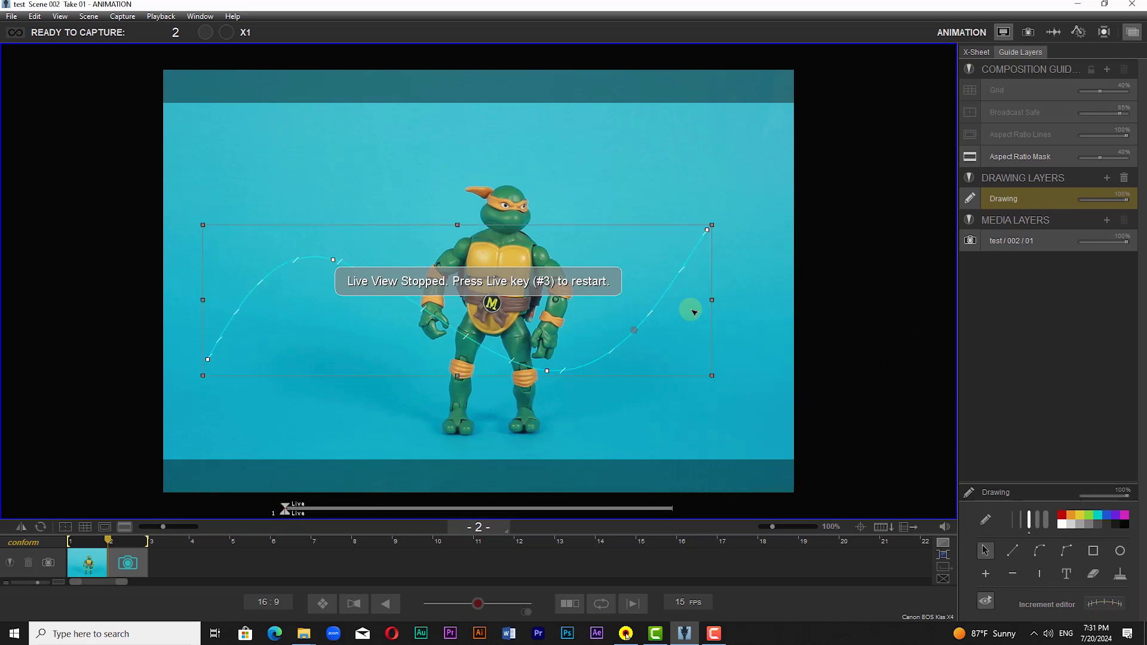
Select the curved path, reduce its line to the thinnest width, and recolour it with red, purple and near-black swatches.
left_click(672, 295)
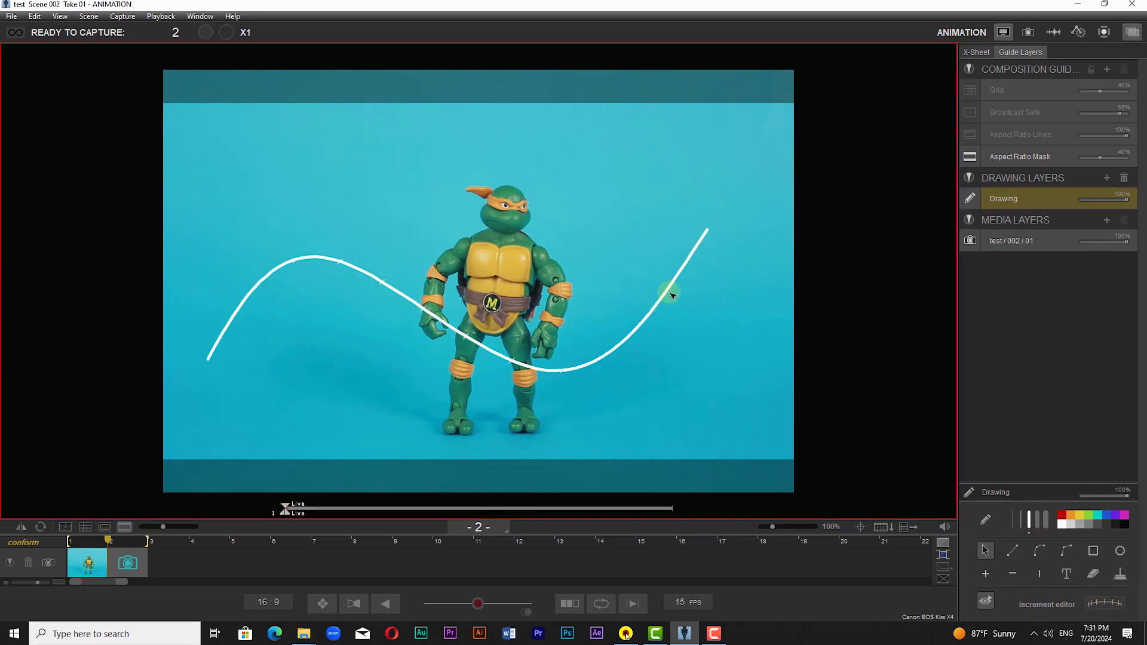
left_click(670, 286)
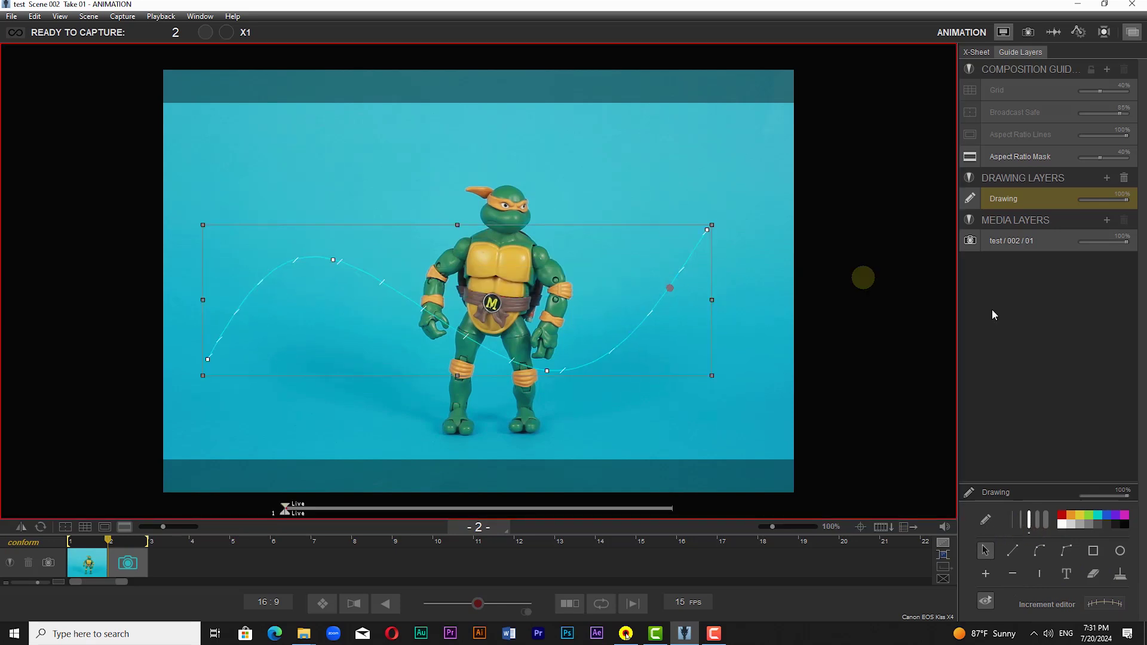
left_click(1021, 525)
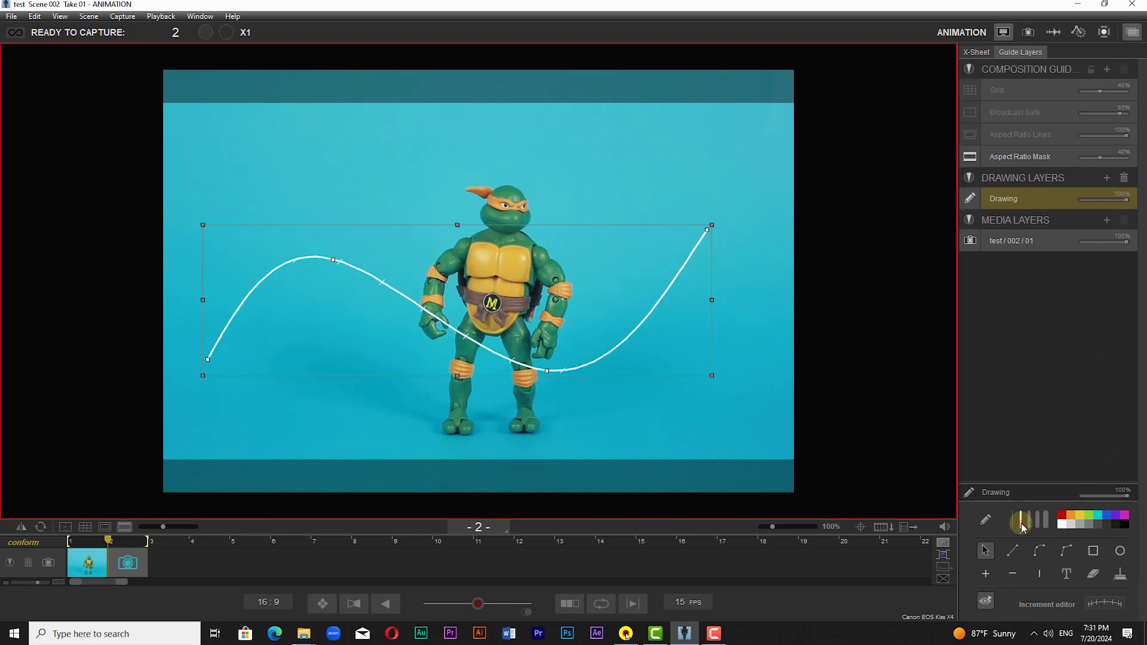
left_click(1064, 516)
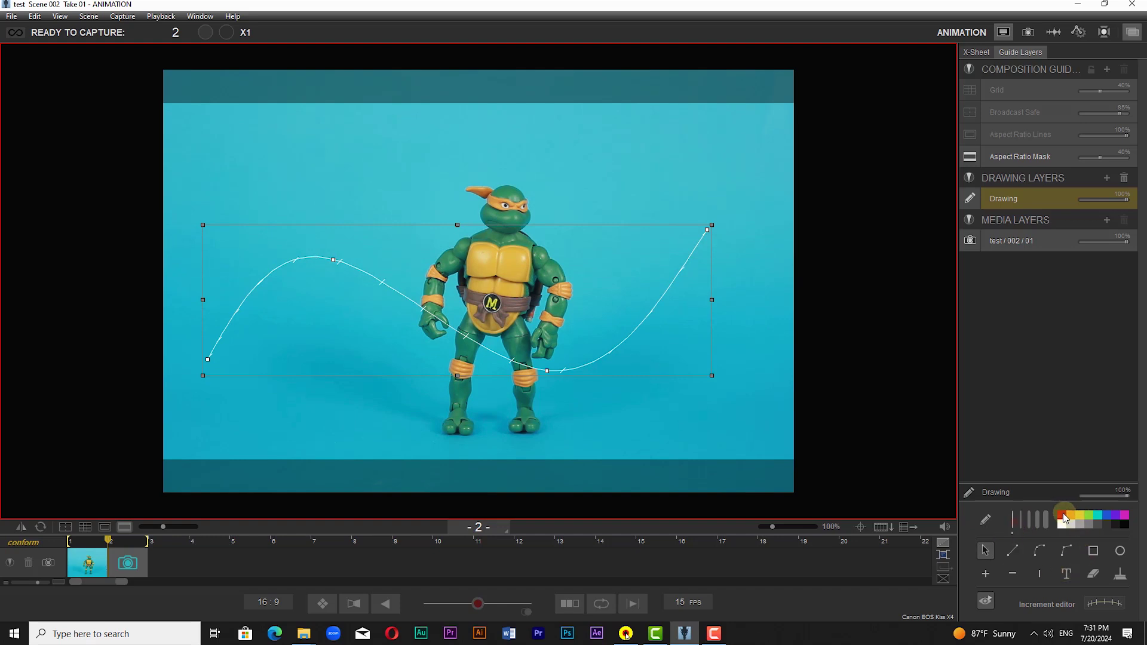
left_click(1112, 517)
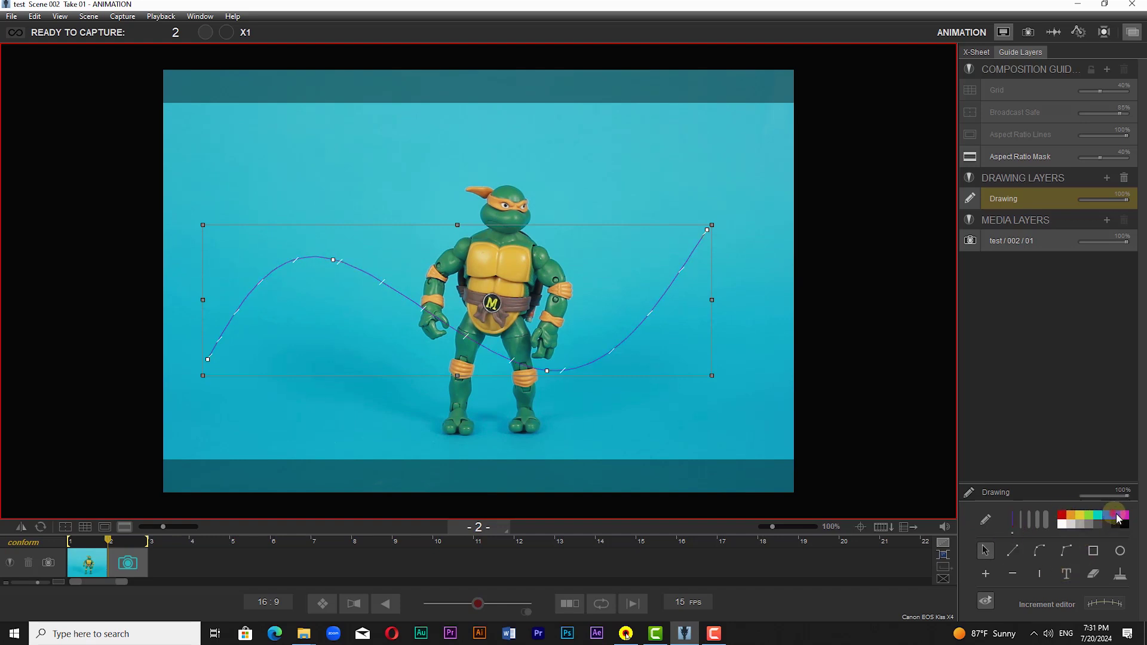
left_click(1116, 523)
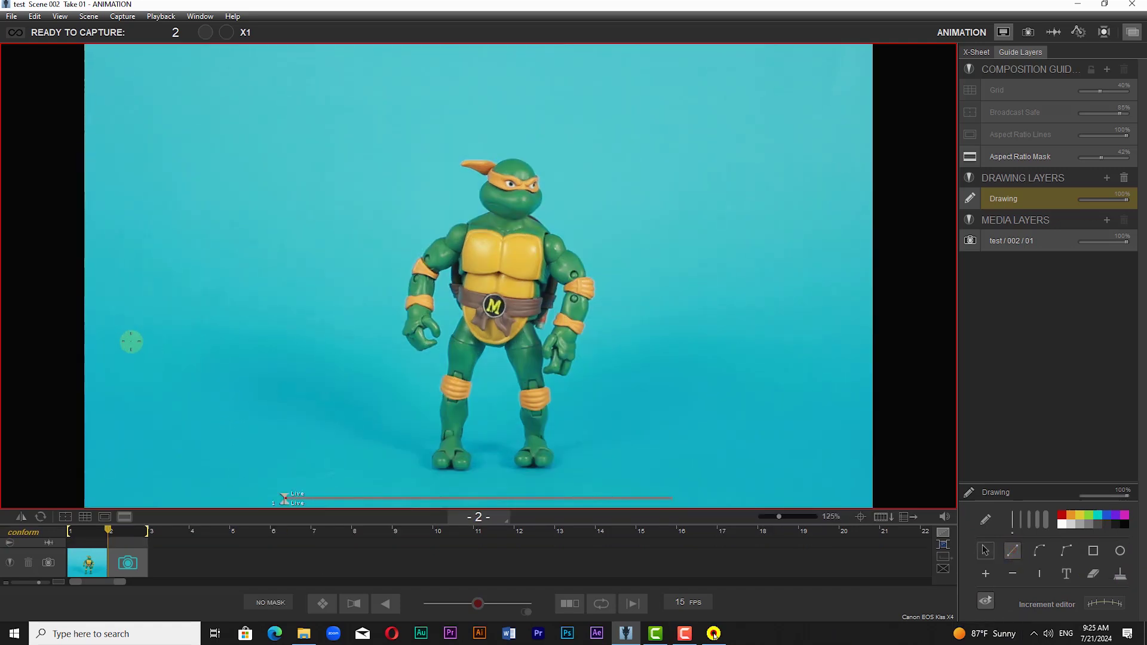
Draw a straight horizontal line across the figure's waist and ease out the end of its increment curve.
left_click_drag(132, 342, 696, 341)
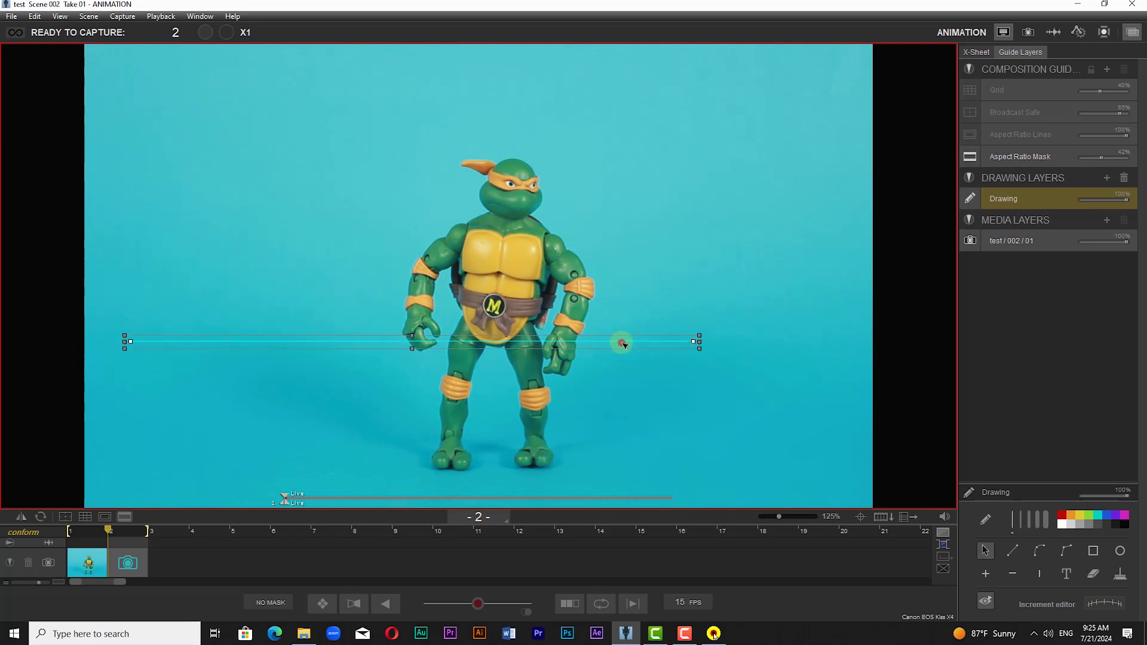
left_click(1098, 604)
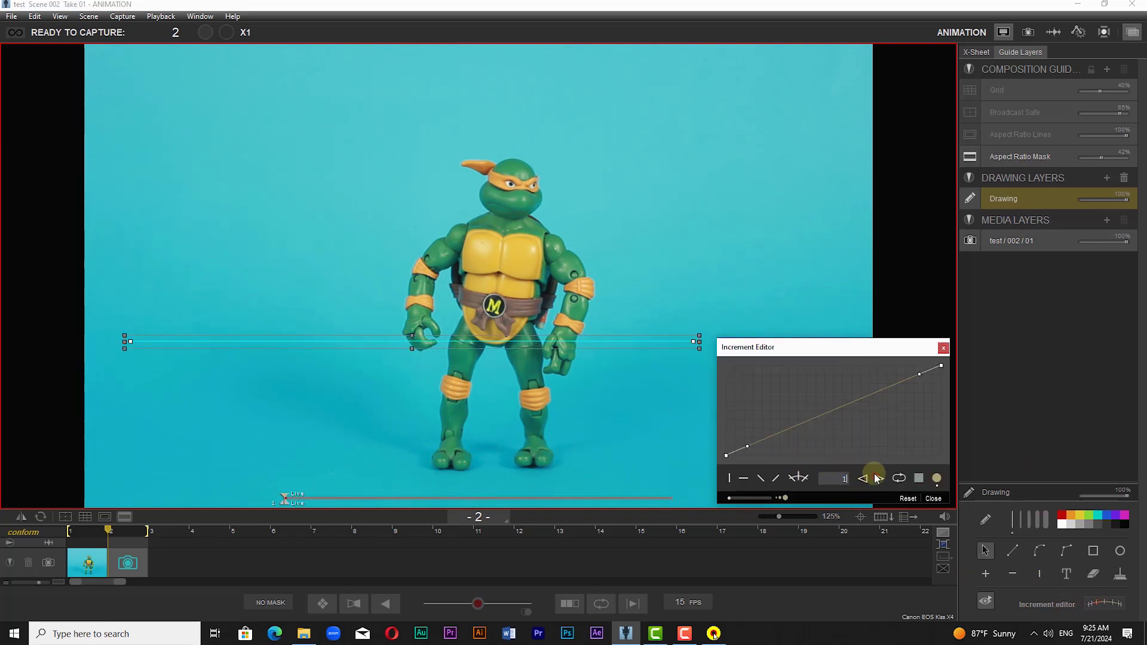
left_click_drag(919, 375, 827, 389)
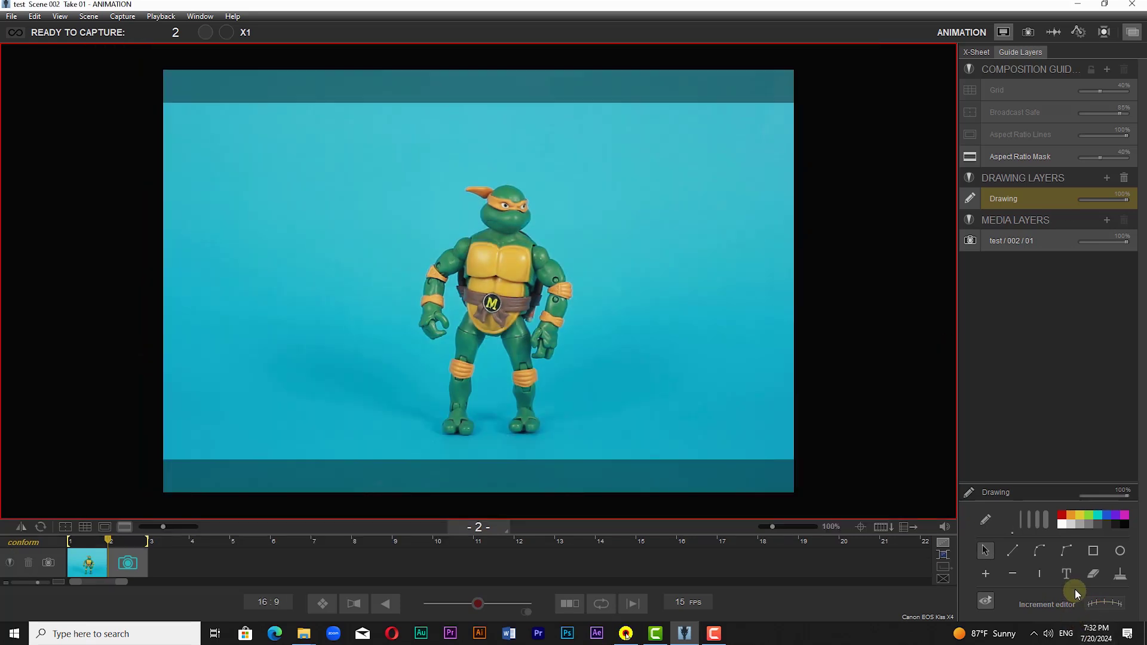
Add the text "Dragon" beside the figure on the Drawing layer, using the largest text size and blue.
left_click(1068, 575)
left_click(324, 280)
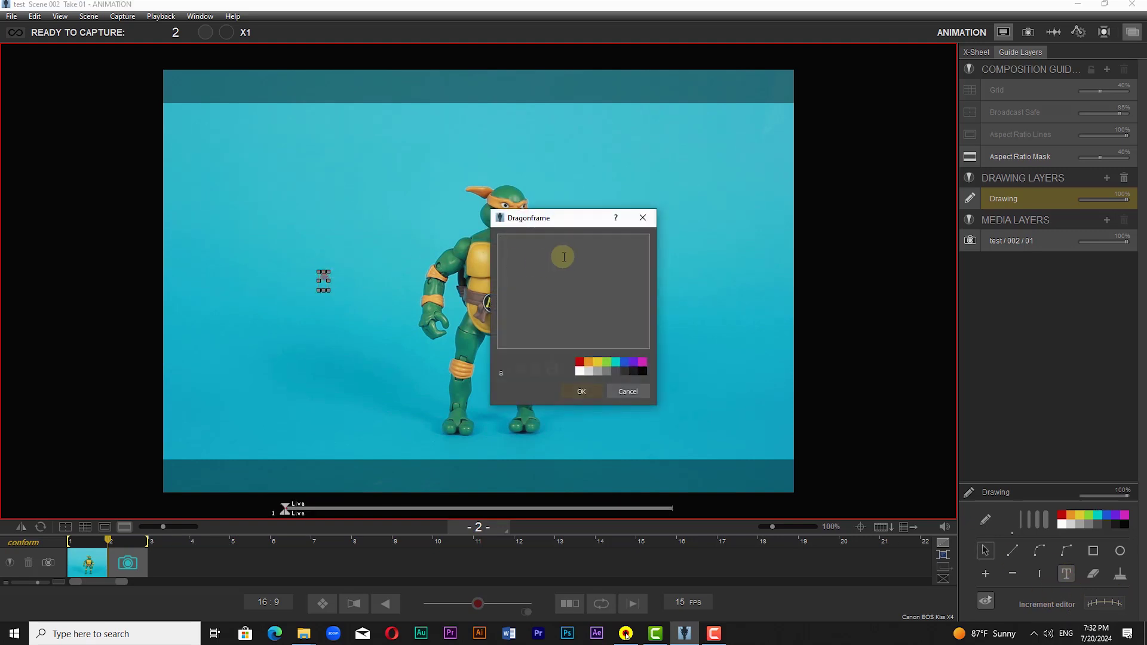
type("Drago")
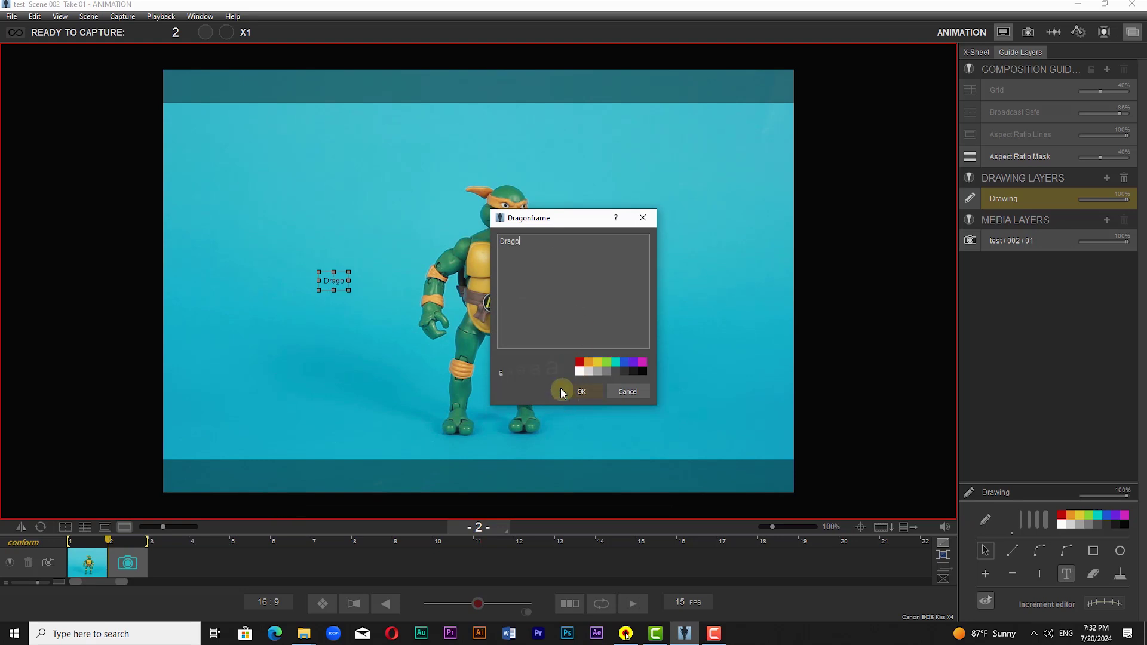
left_click(555, 370)
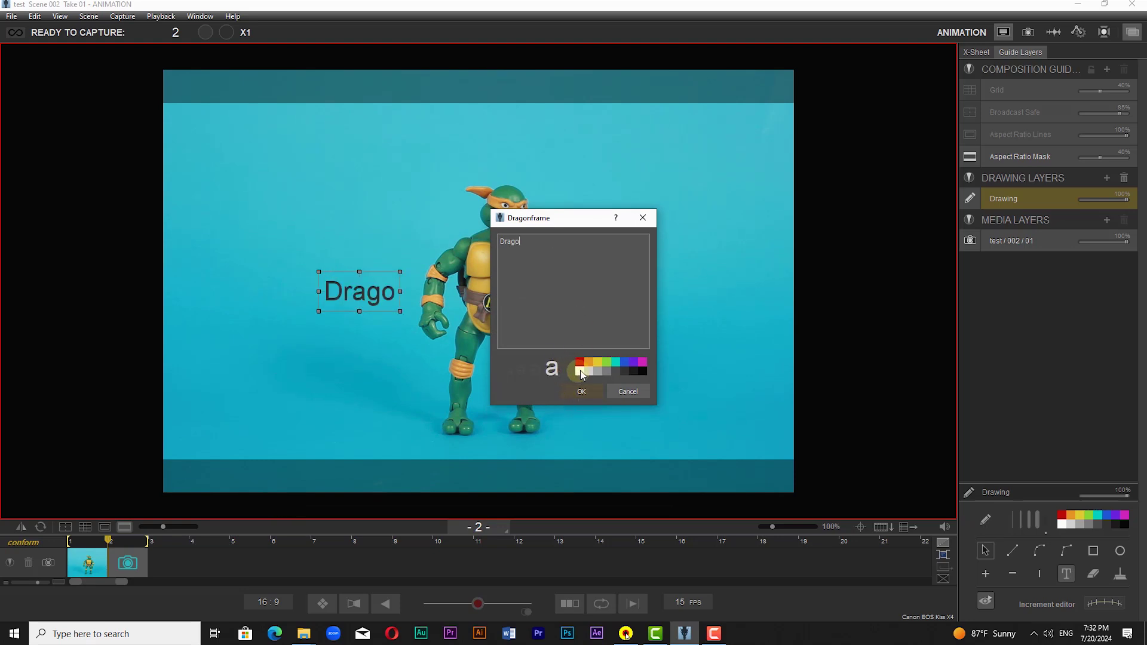
left_click(622, 363)
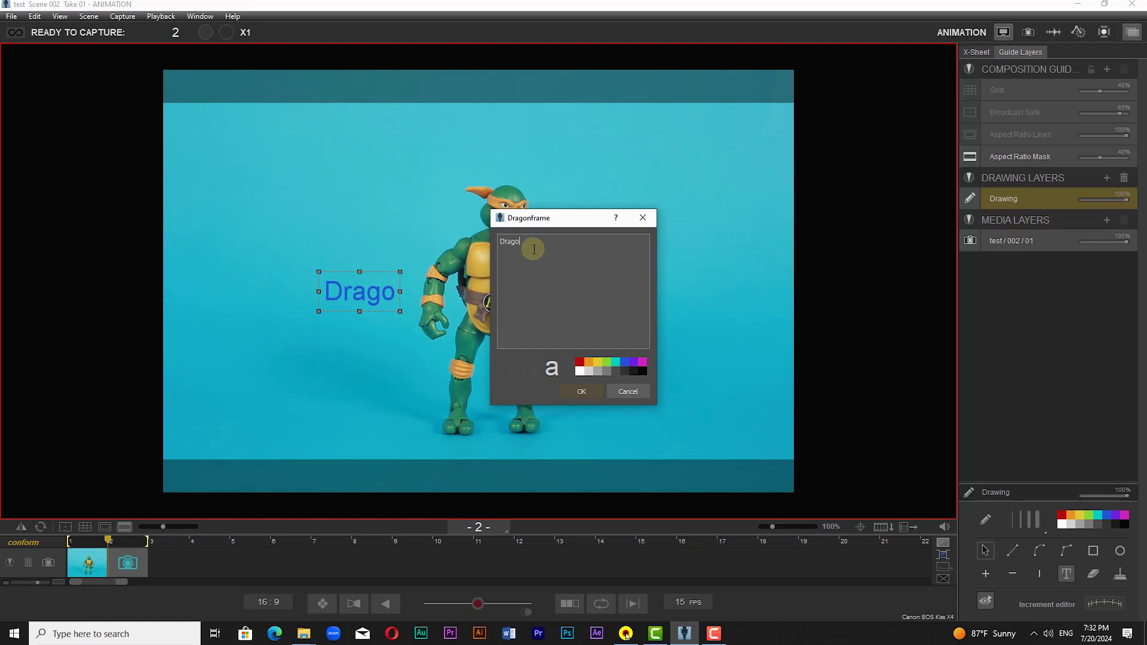
left_click(579, 392)
Move the "Dragon" text to the other side of the figure near its head, and delete it.
left_click_drag(412, 302, 676, 284)
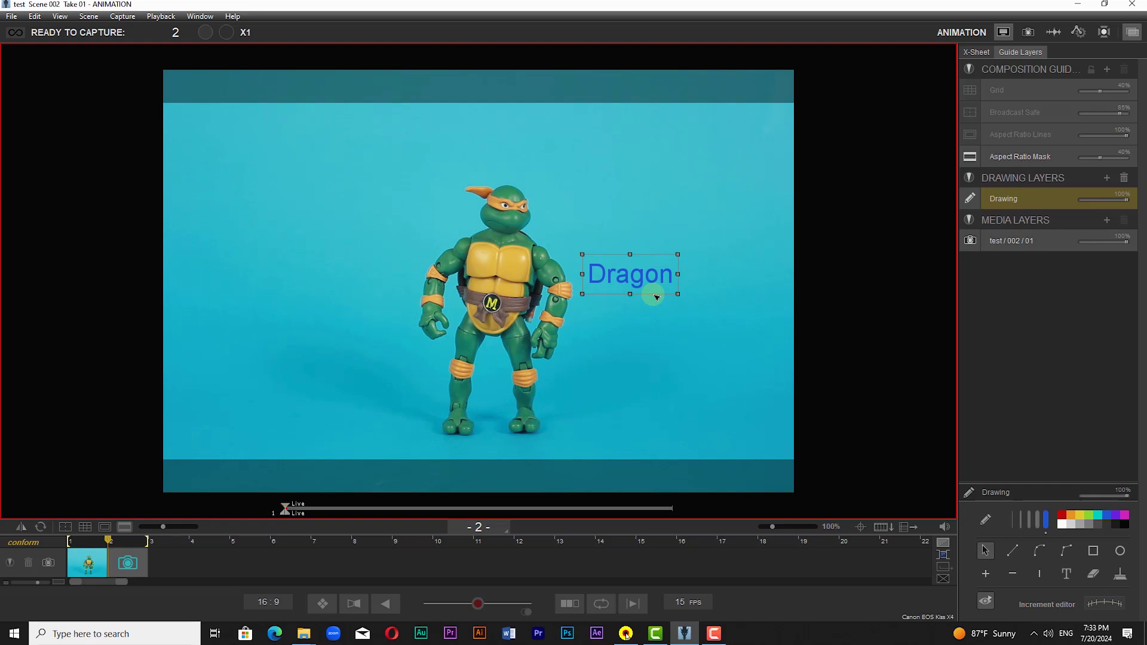
left_click_drag(634, 278, 619, 252)
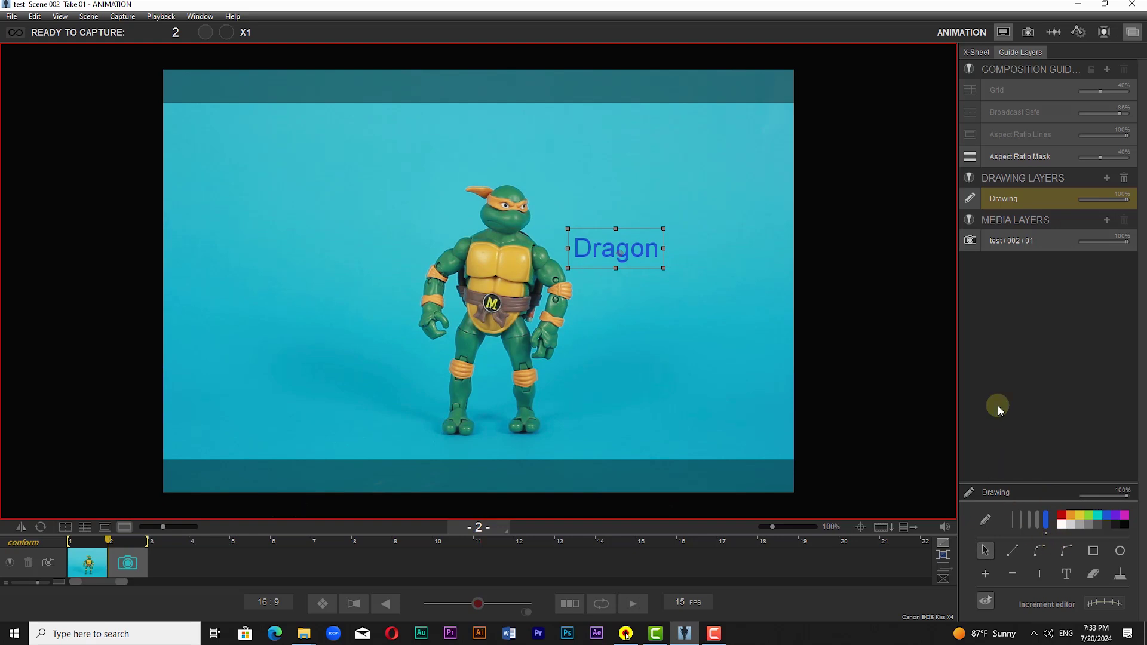
left_click_drag(615, 251, 637, 239)
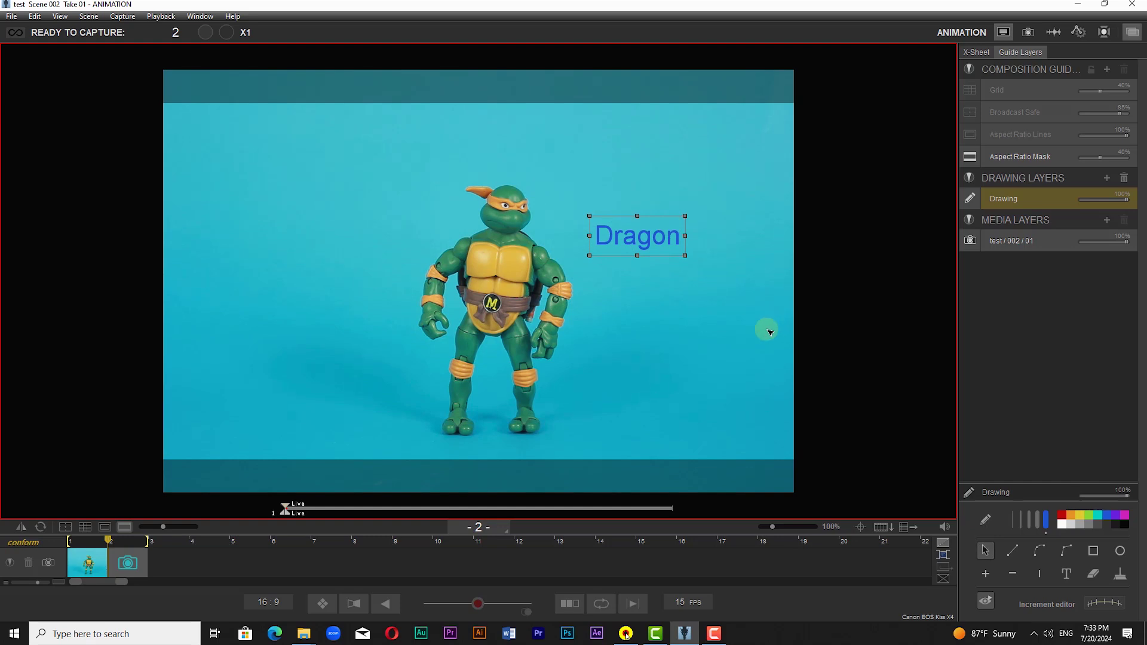
key("Delete")
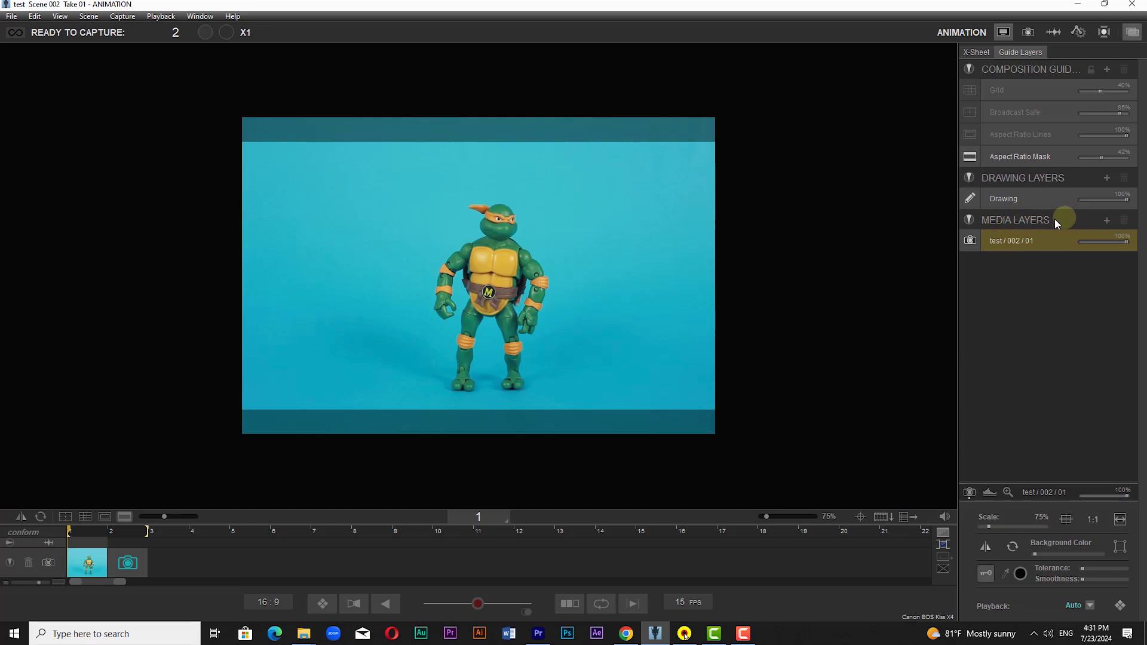
Load the Hi Reherse movie from the Test folder as a media layer and set its scale to 98%.
left_click(1107, 220)
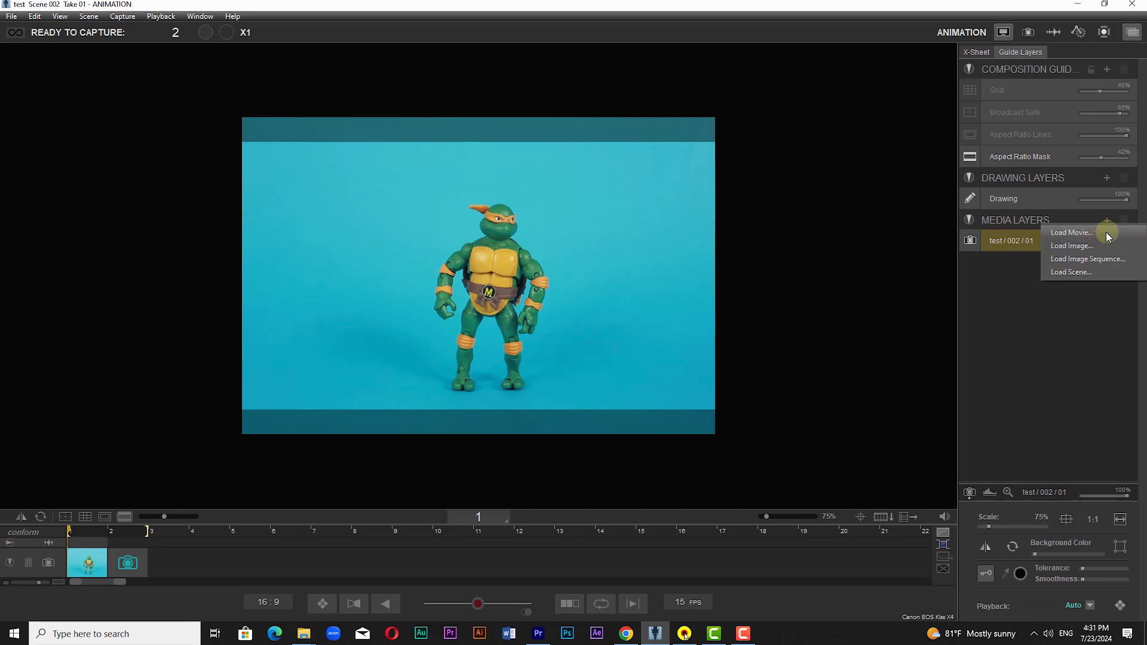
left_click(1081, 235)
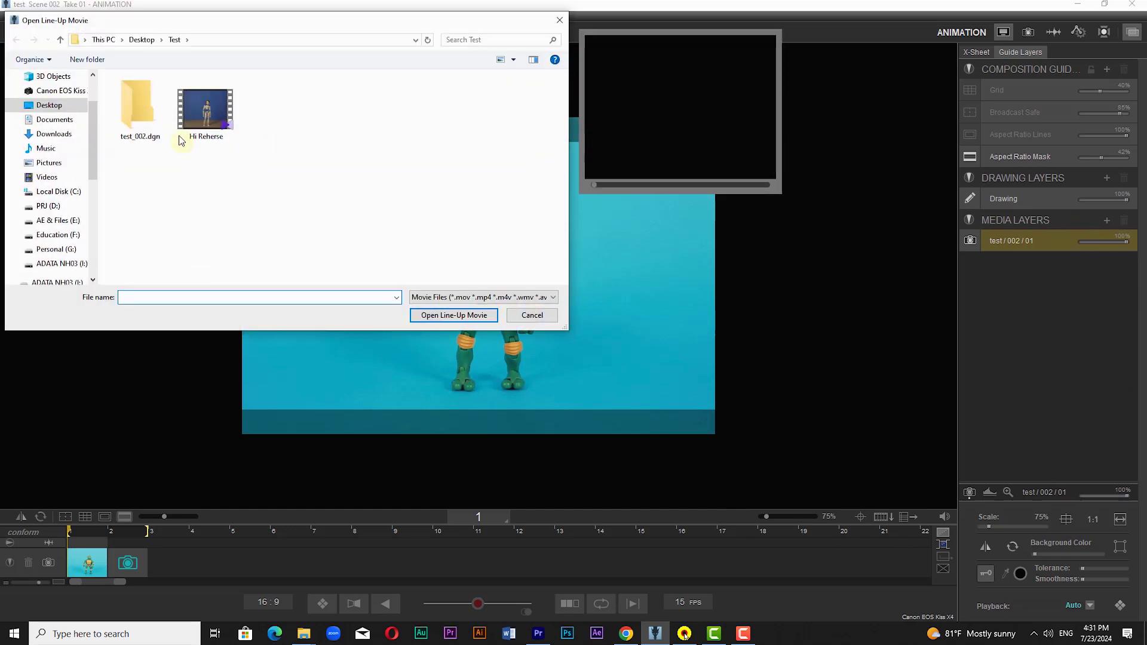
double_click(203, 114)
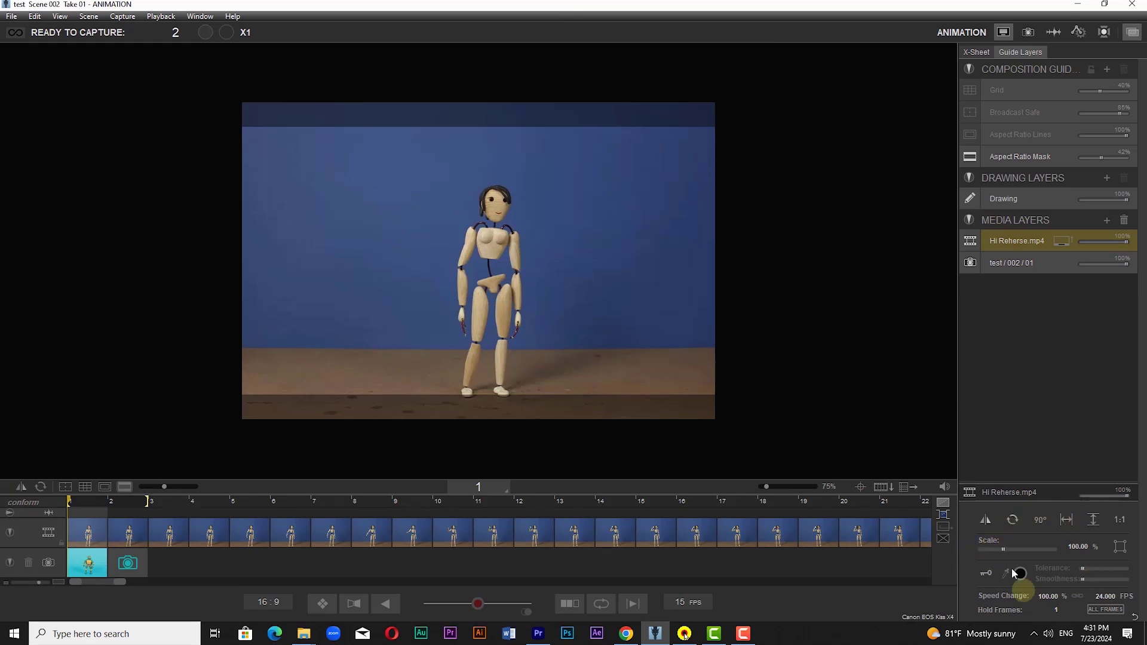
mouse_move(1006, 547)
left_mouse_down()
mouse_move(996, 550)
mouse_move(1022, 550)
mouse_move(1002, 549)
left_mouse_up()
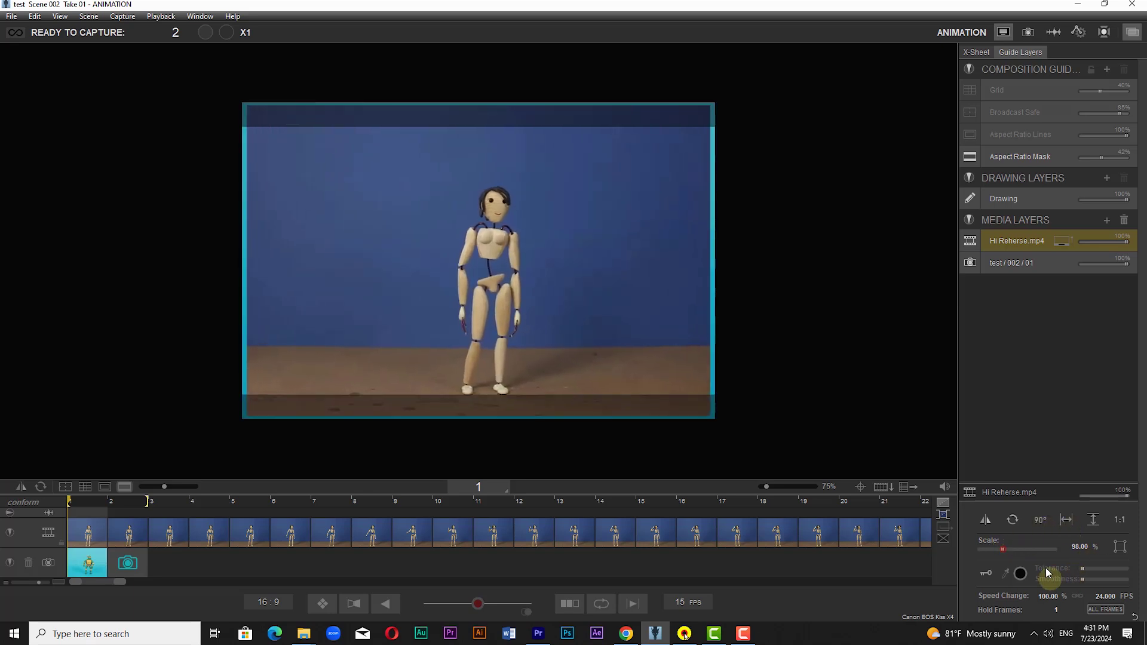
Mask the Hi Reherse.mp4 layer and resize the mask to a tall rectangle closely surrounding the wooden puppet.
left_click(1120, 547)
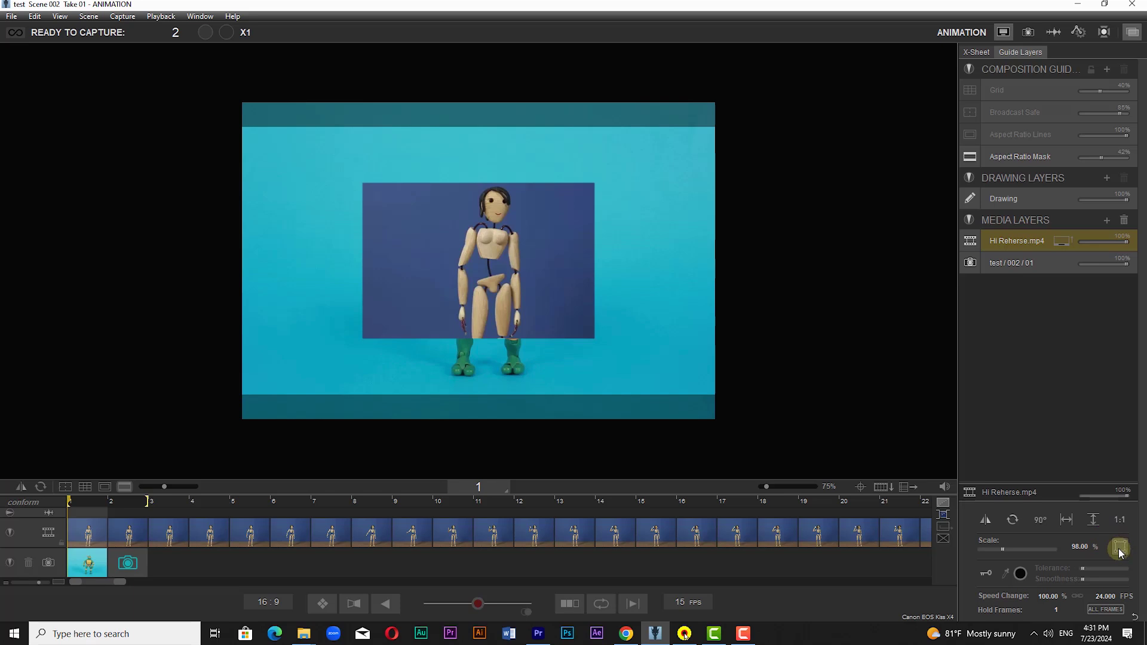
left_click(1121, 545)
left_click(1120, 546)
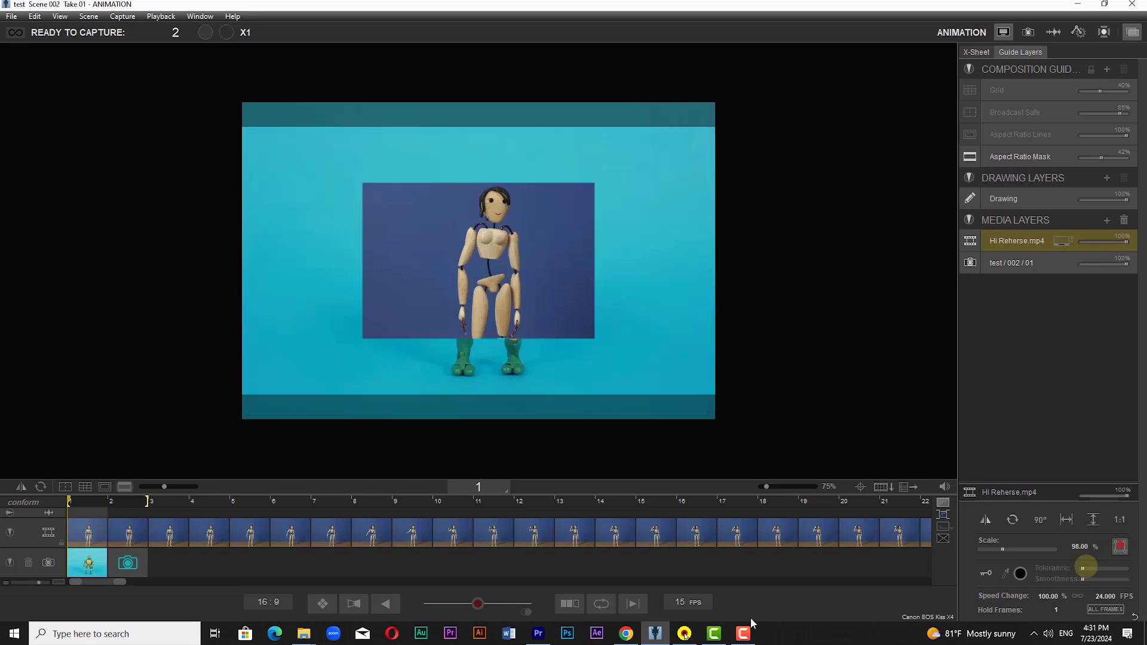
left_click(484, 343)
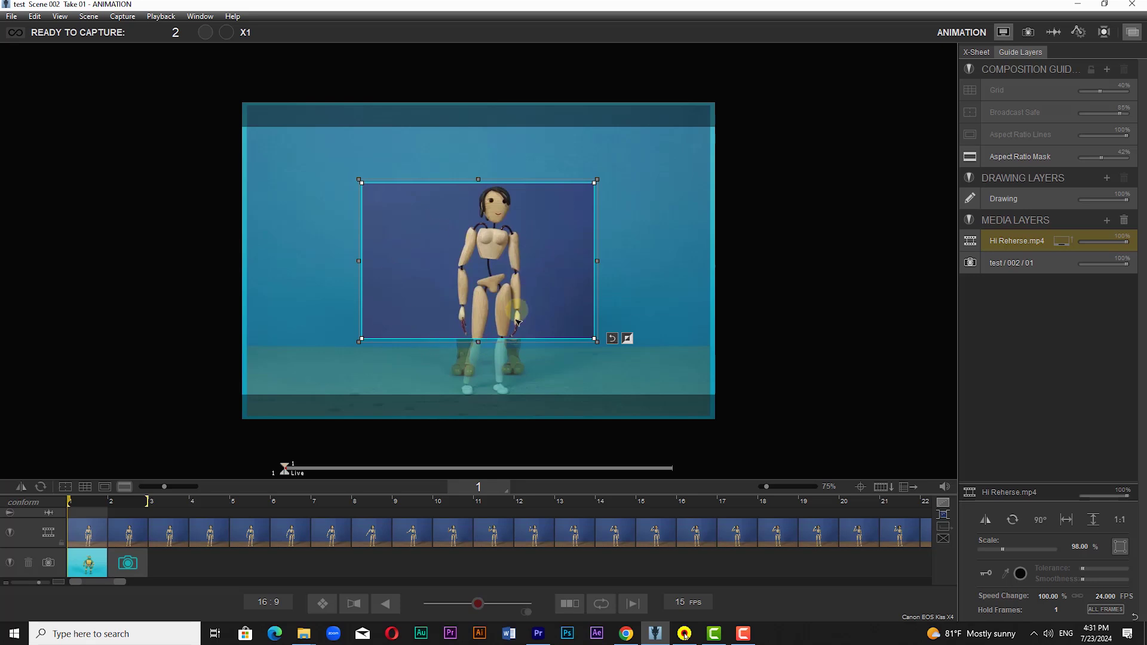
left_click_drag(476, 344, 473, 401)
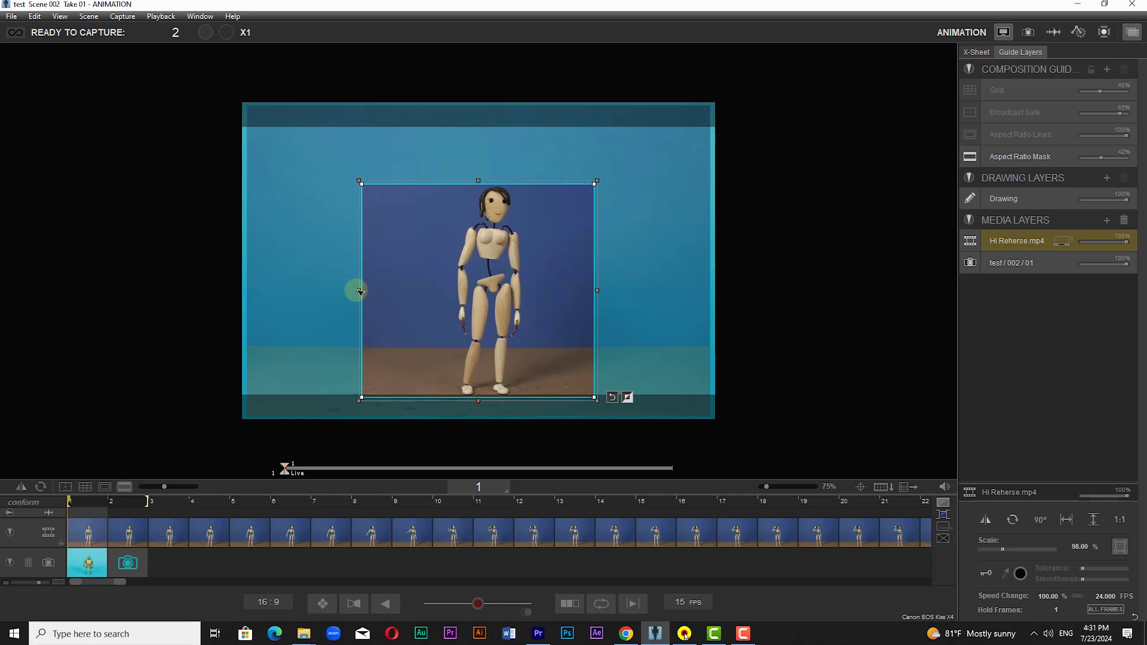
left_click_drag(361, 290, 417, 291)
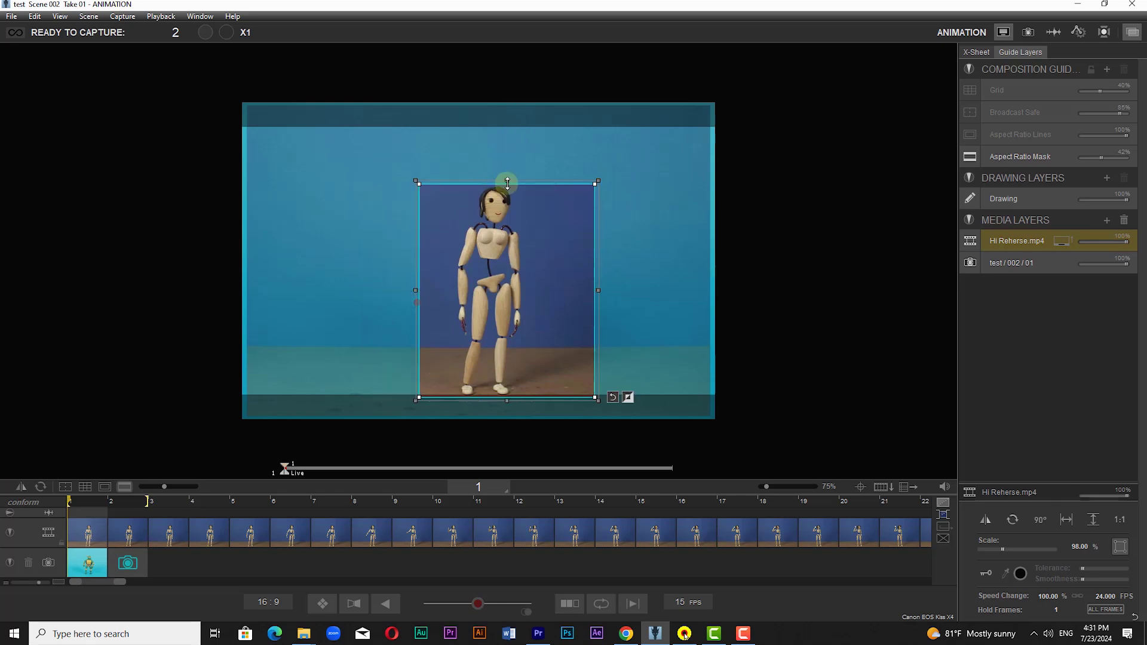
left_click_drag(509, 178, 509, 155)
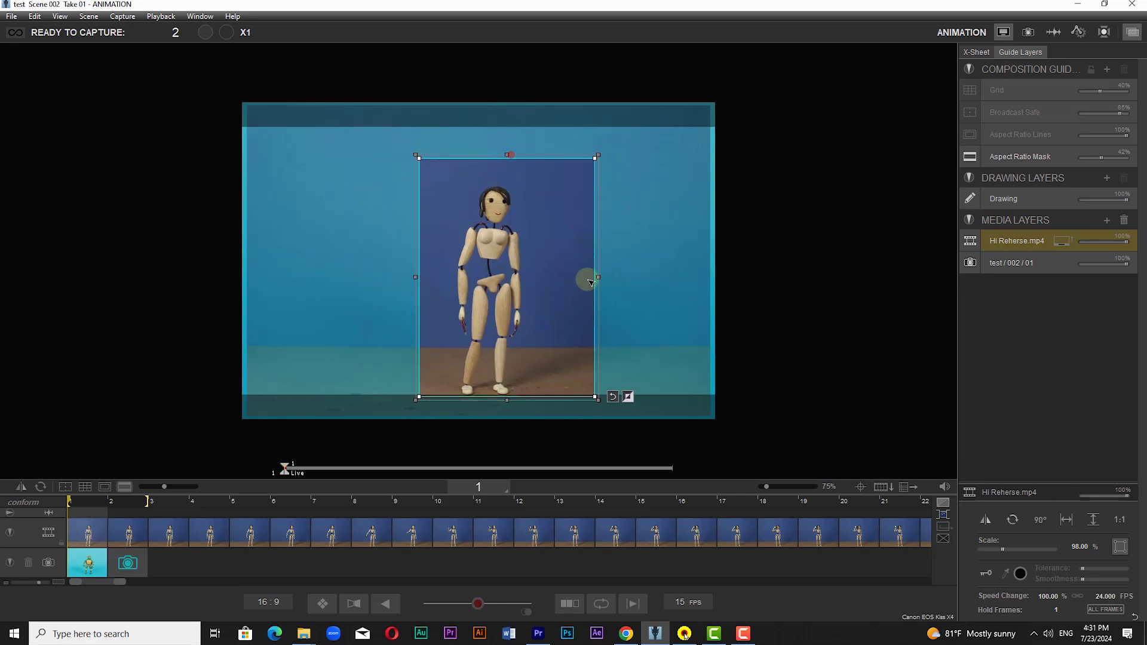
left_click_drag(597, 278, 566, 279)
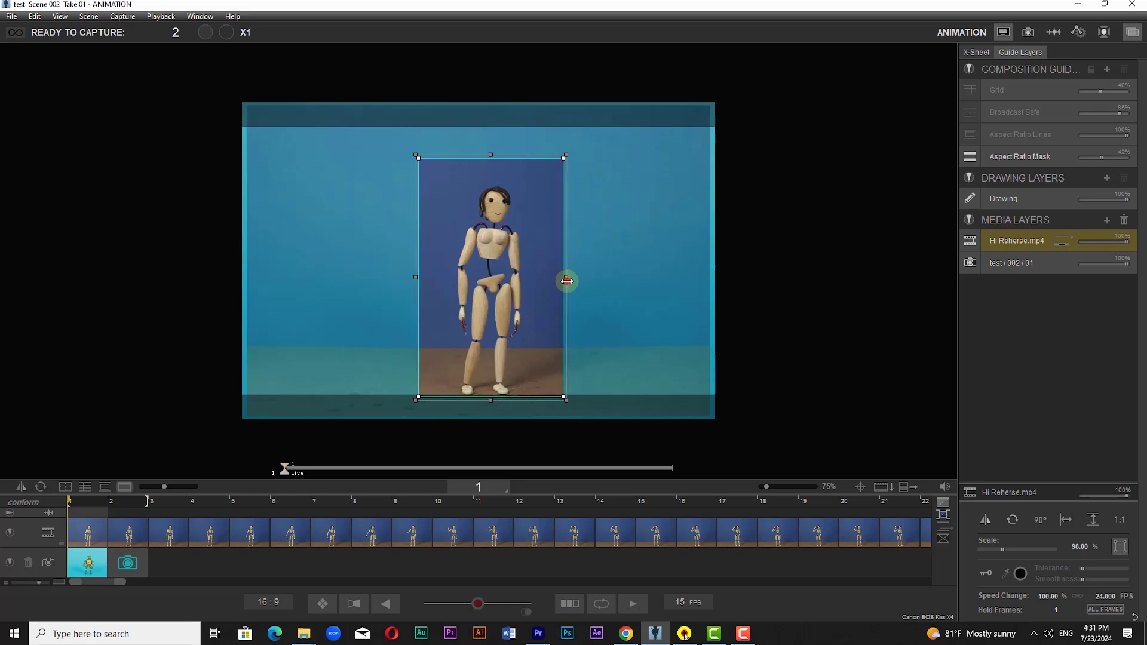
left_click_drag(491, 399, 492, 406)
Move the masked movie to the upper right corner of the frame beside the turtle and scale it to 93%.
left_click_drag(622, 306, 776, 250)
left_click_drag(1002, 549, 1004, 553)
left_click_drag(750, 144, 754, 136)
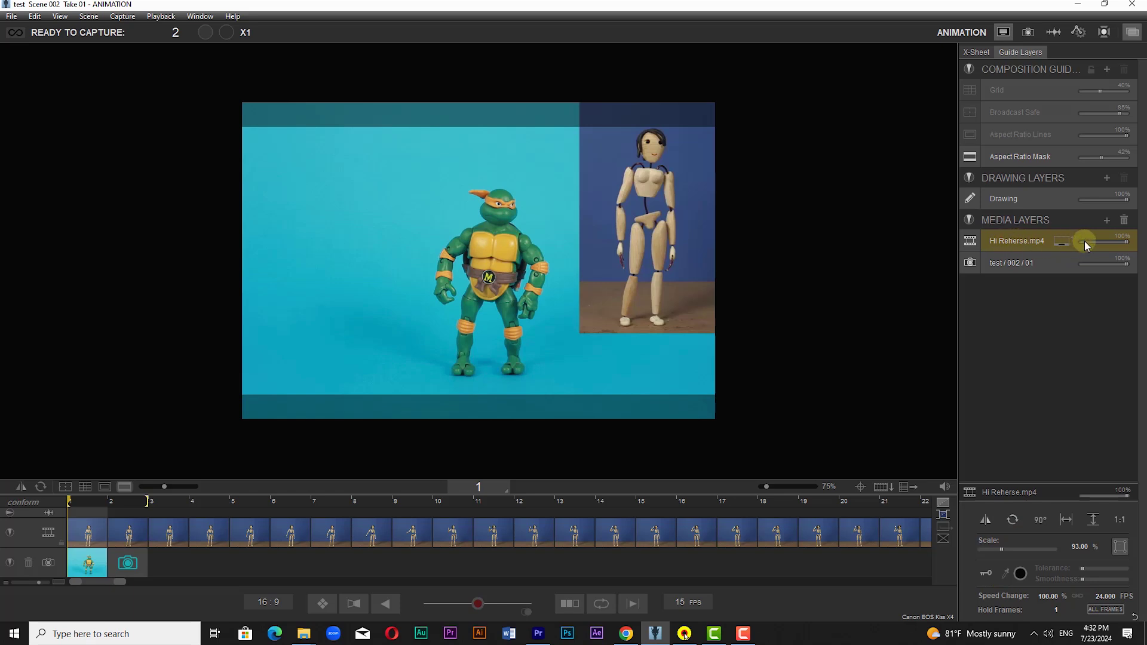
Try lower opacities on the Hi Reherse.mp4 layer, return it to 100%, and delete the layer.
left_click_drag(1090, 240, 1127, 241)
left_click(1124, 221)
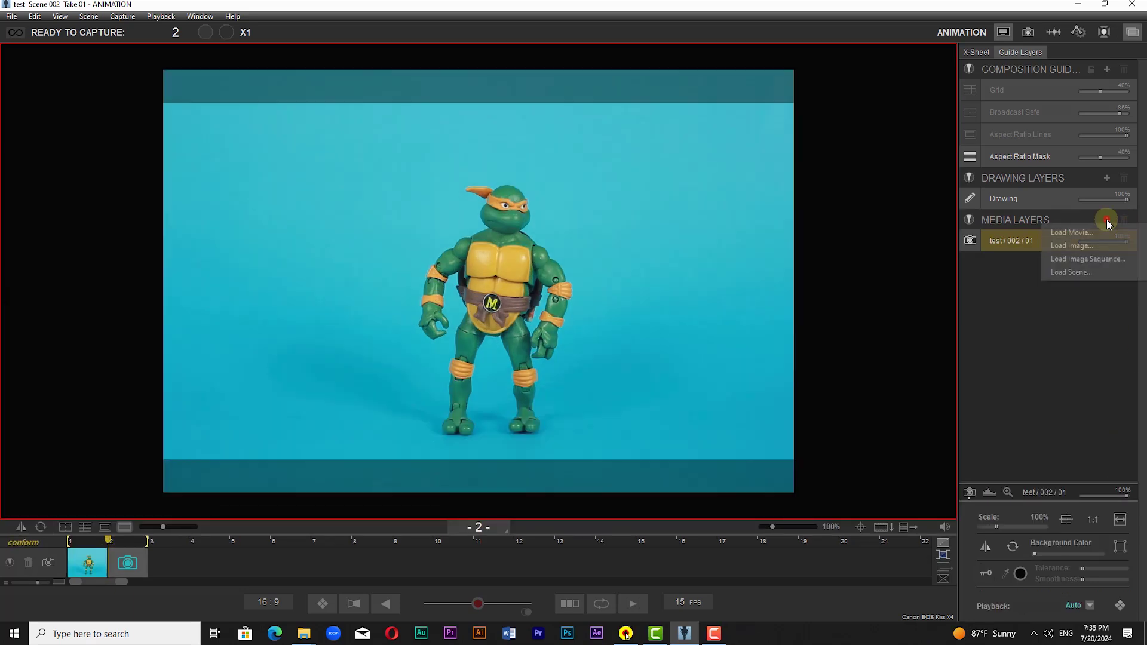
Load the image 01 from the Test folder as a media layer and lower its opacity to 30%.
left_click(1107, 220)
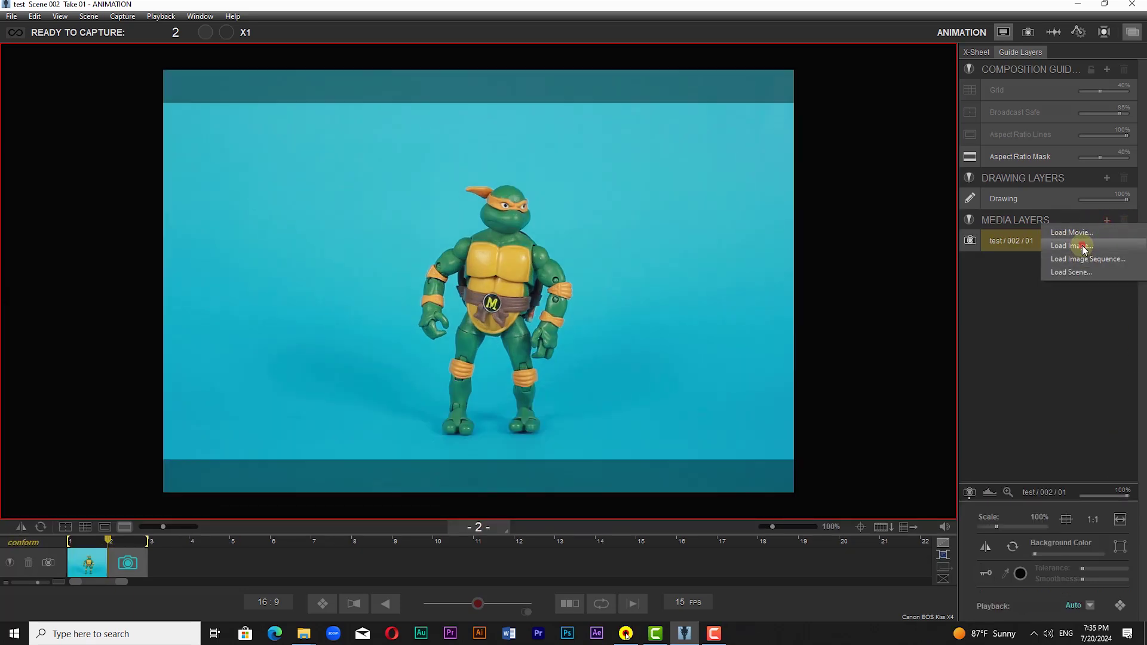
left_click(1085, 250)
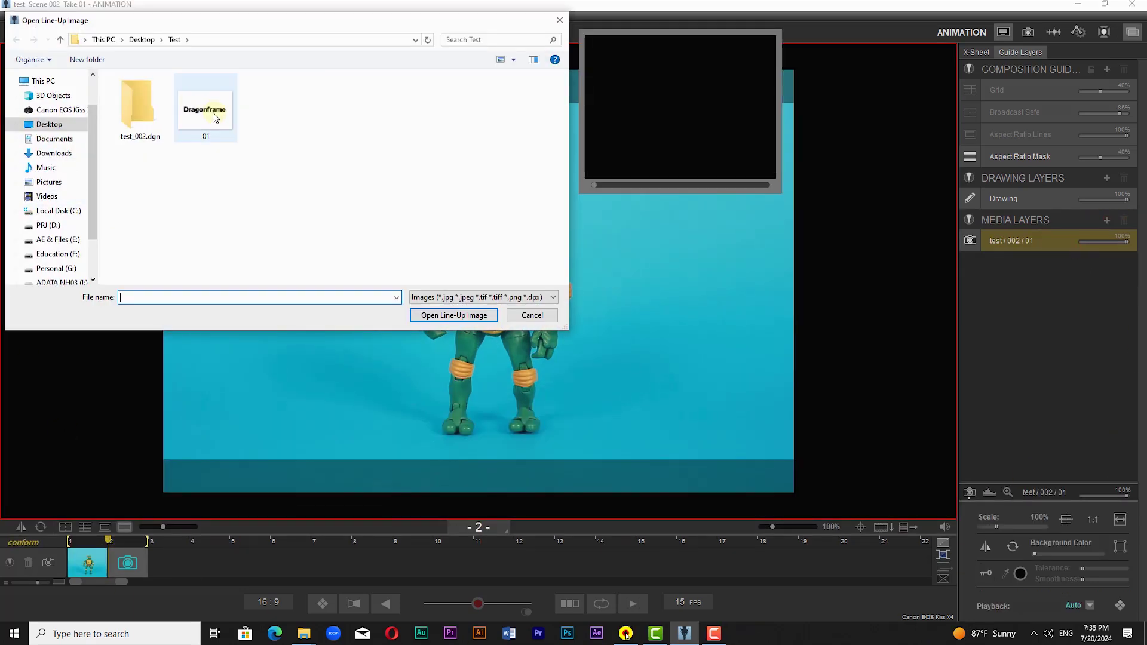
double_click(216, 116)
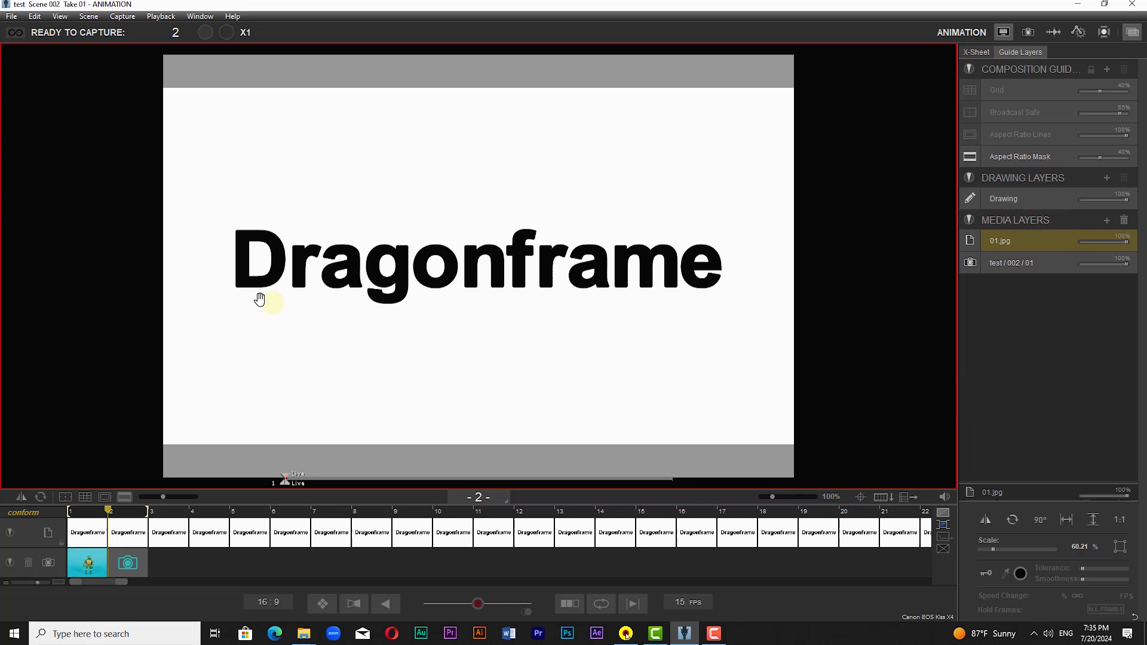
key("5")
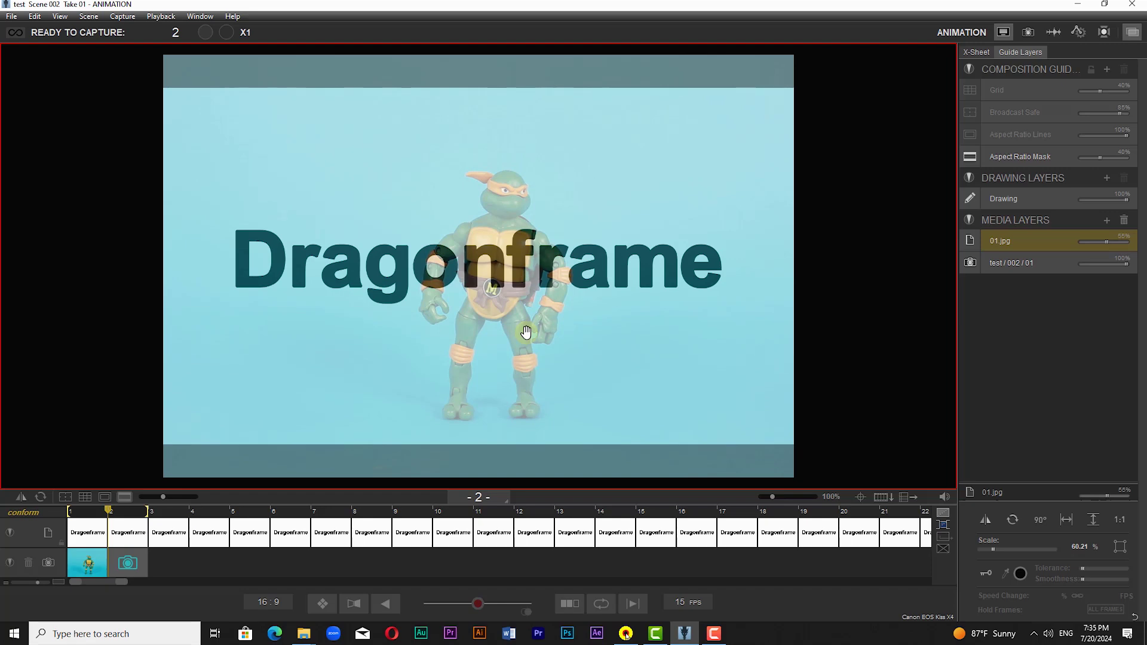
left_click(1091, 241)
left_click_drag(1090, 240, 1098, 241)
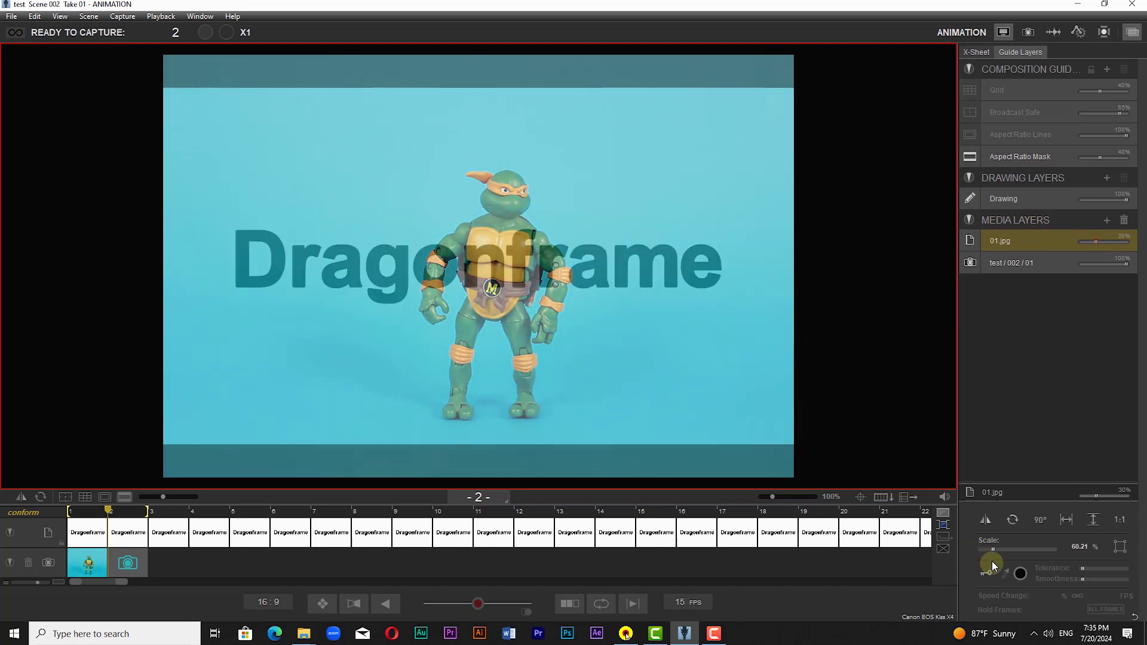
Scale the 01.jpg layer down to 47.90%, toggling its mask on and off.
left_click_drag(991, 549, 990, 553)
left_click(1121, 547)
left_click(1120, 547)
left_click(1066, 520)
Try the vertical flip, horizontal mirror and 90° rotation on the 01.jpg layer, reverting each one.
left_click(1012, 520)
left_click(1012, 519)
left_click(986, 525)
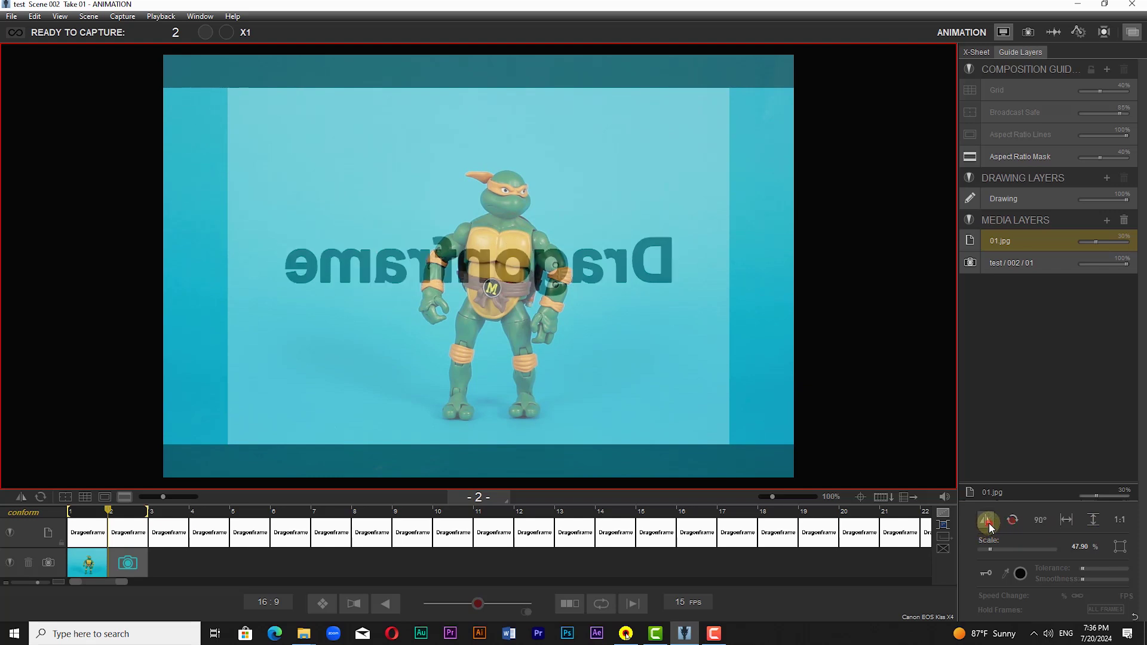
left_click(1040, 521)
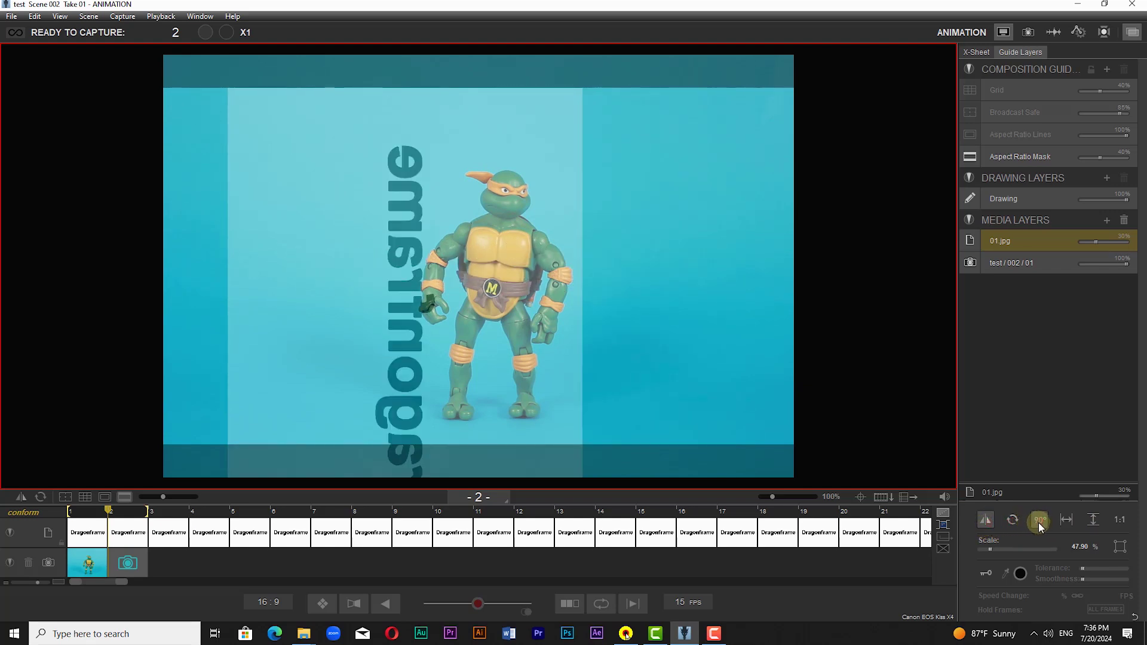
left_click(1040, 520)
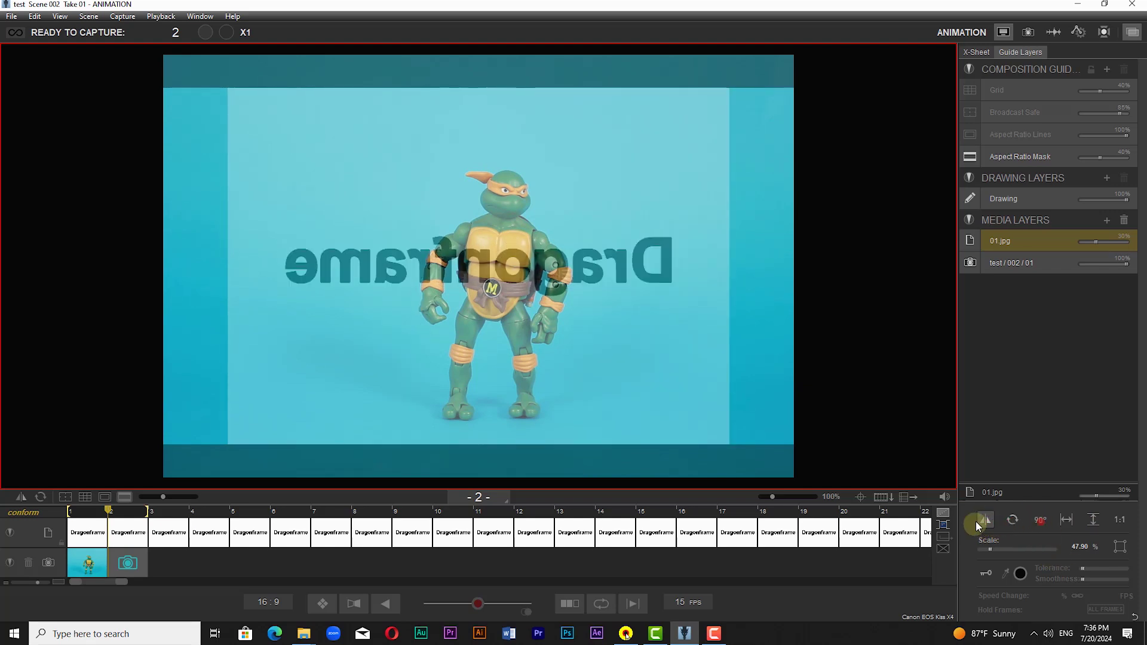
left_click(984, 517)
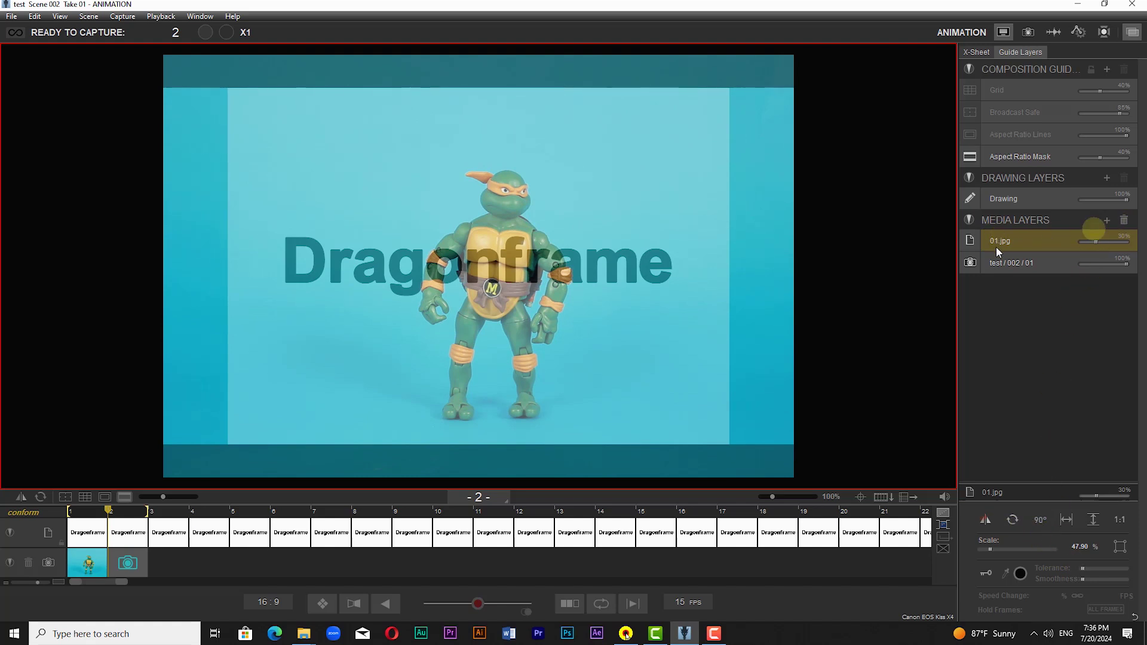
Toggle the visibility of the 01.jpg layer several times, and delete the layer.
left_click(971, 241)
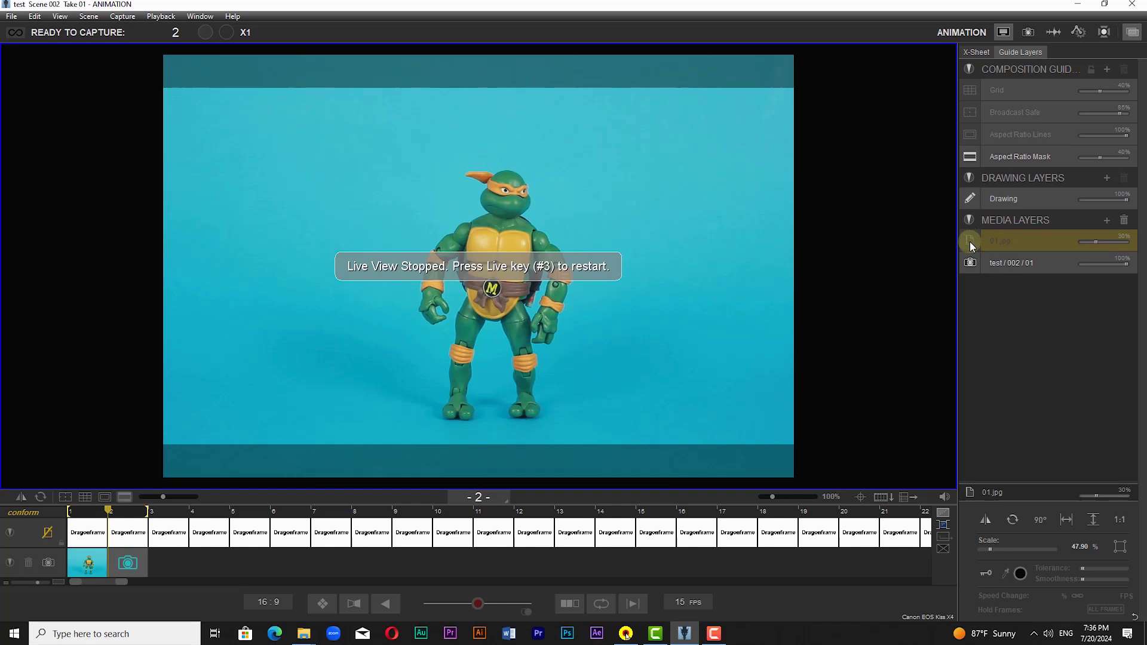
left_click(970, 241)
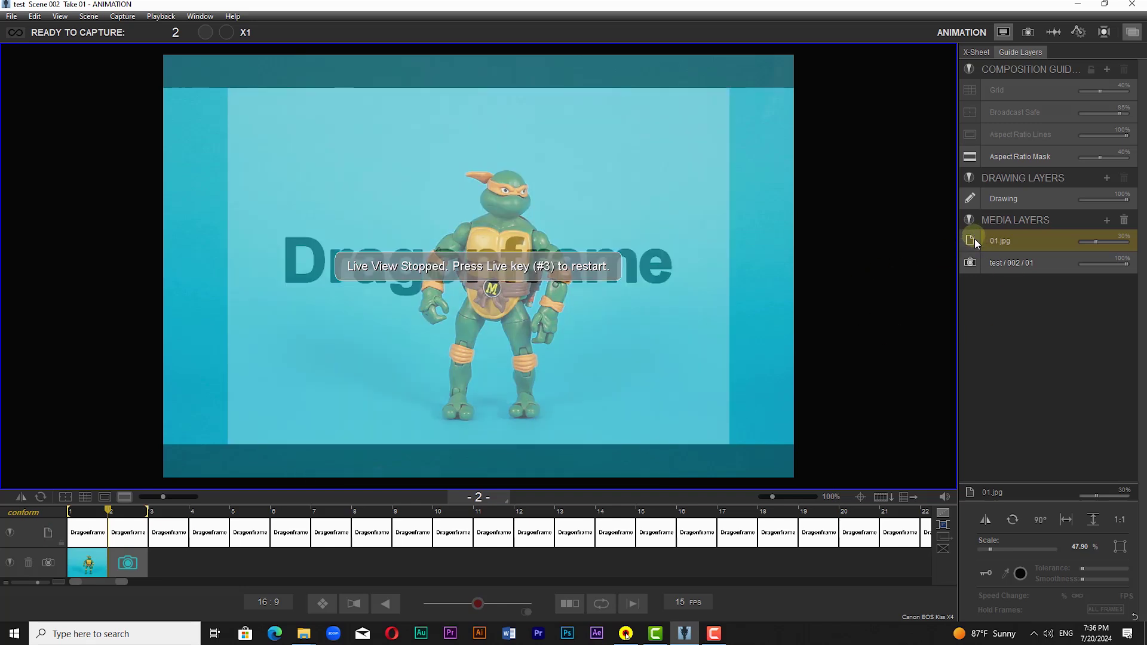
left_click(971, 241)
left_click(971, 241)
left_click(971, 241)
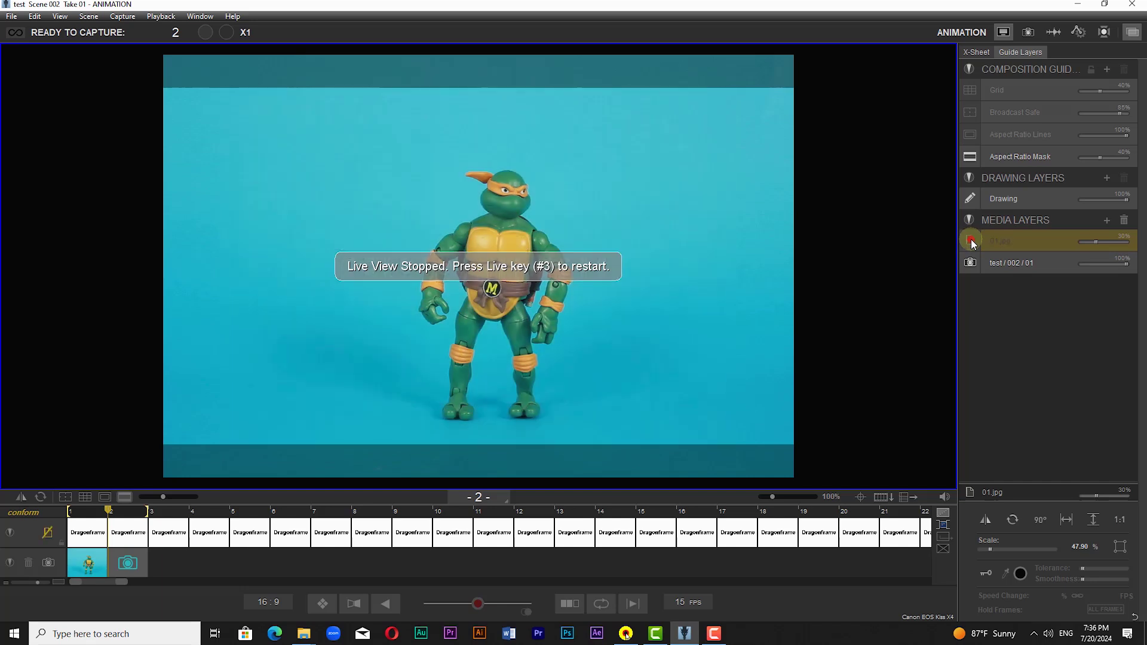
left_click(1124, 220)
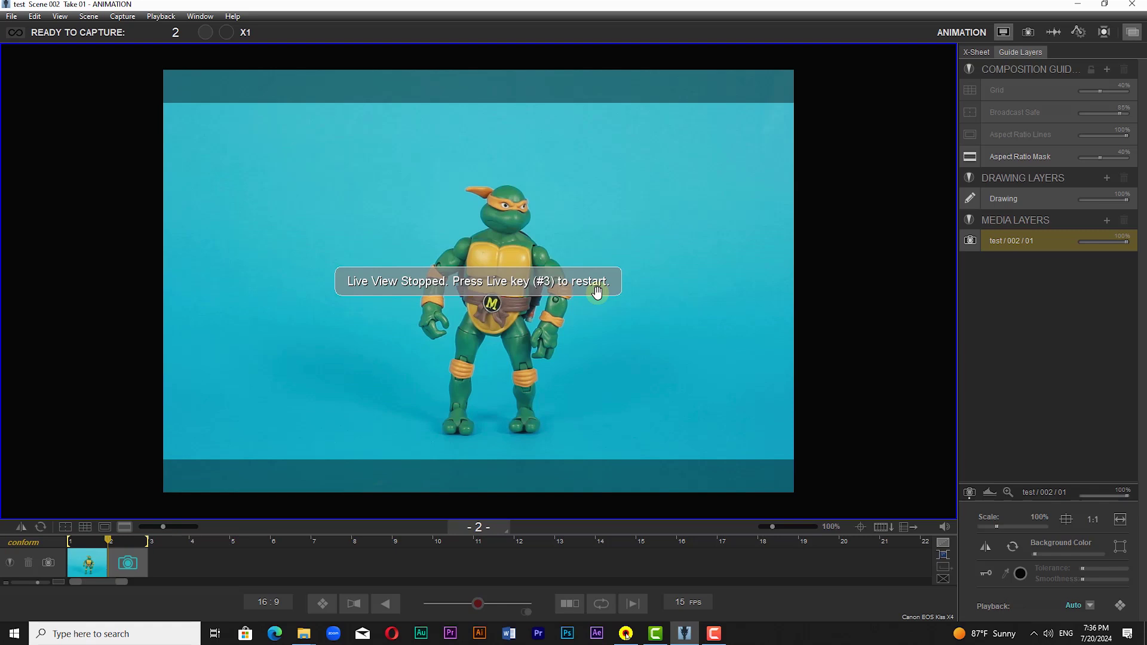
left_click(597, 292)
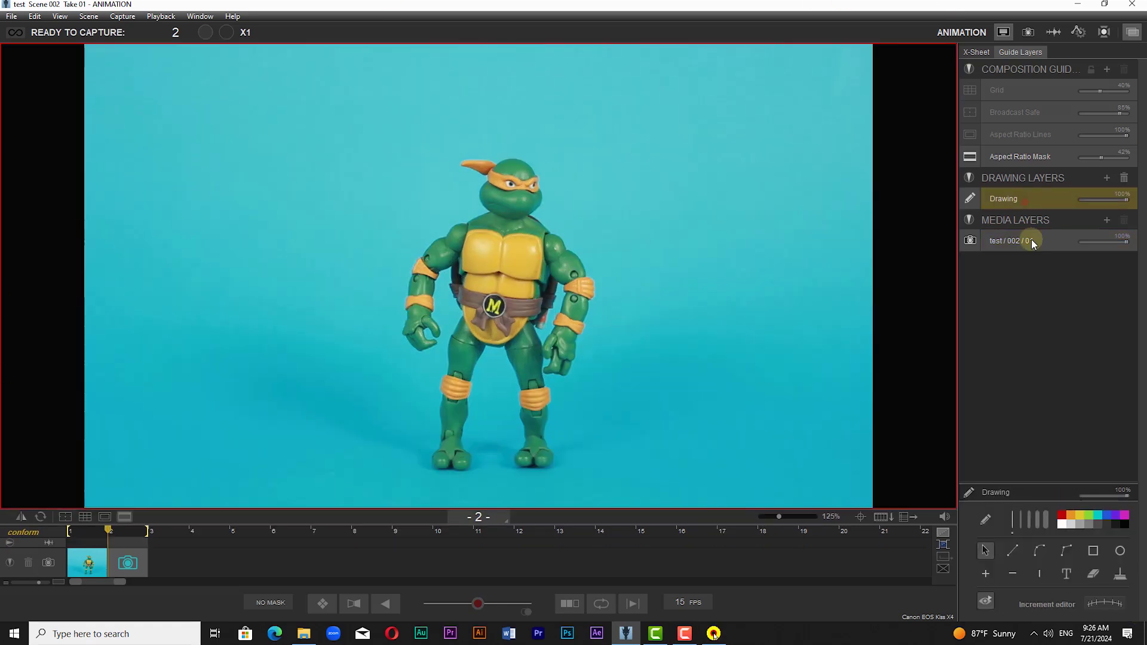
Select the test / 002 / 01 scene layer and set its scale to 75%.
left_click(1032, 243)
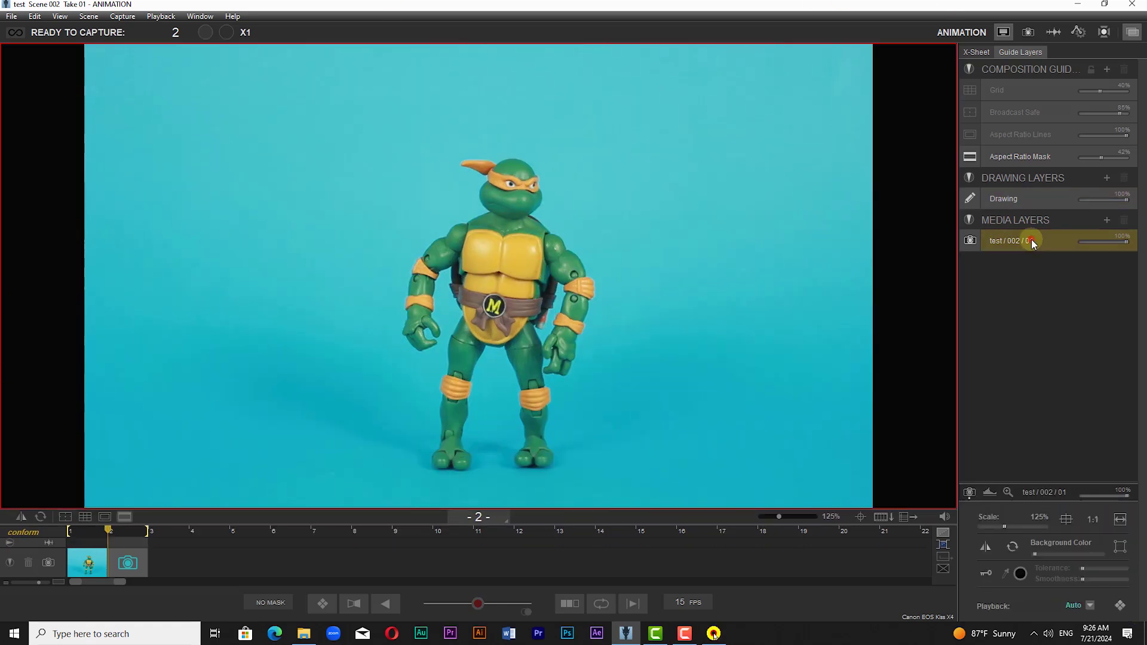
left_click(1003, 528)
mouse_move(1003, 528)
left_mouse_down()
mouse_move(974, 529)
mouse_move(1037, 529)
mouse_move(990, 529)
left_mouse_up()
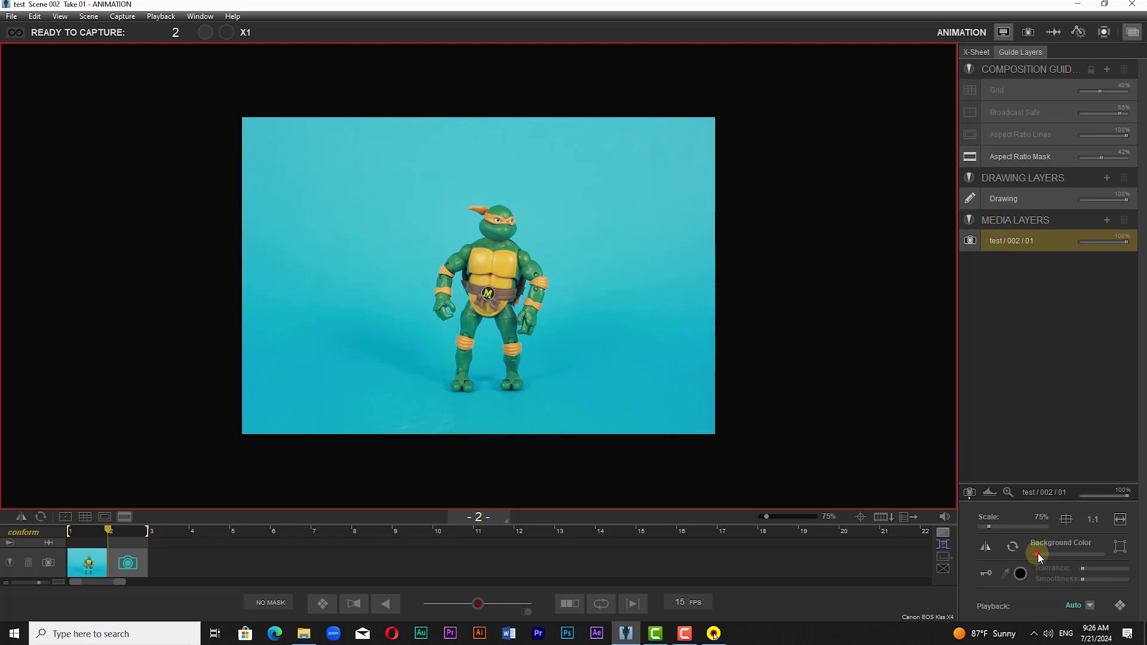
Try a lighter background colour, the horizontal mirror and the vertical flip on the scene layer, reverting each one.
left_click_drag(1041, 553, 995, 553)
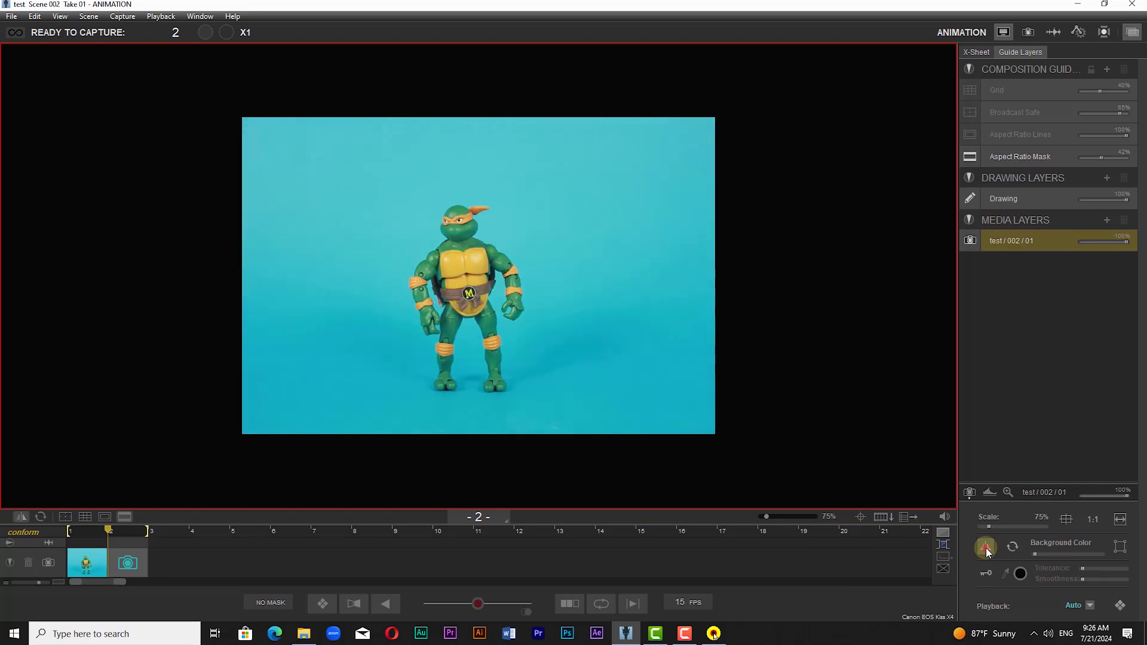
left_click(1012, 548)
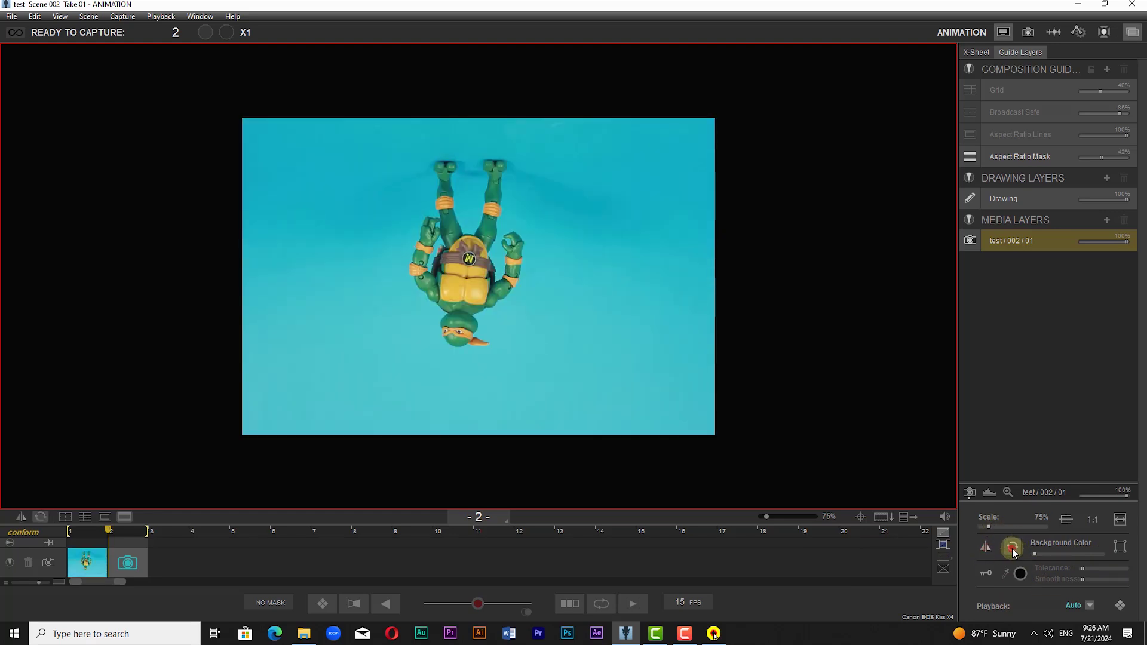
left_click(1013, 548)
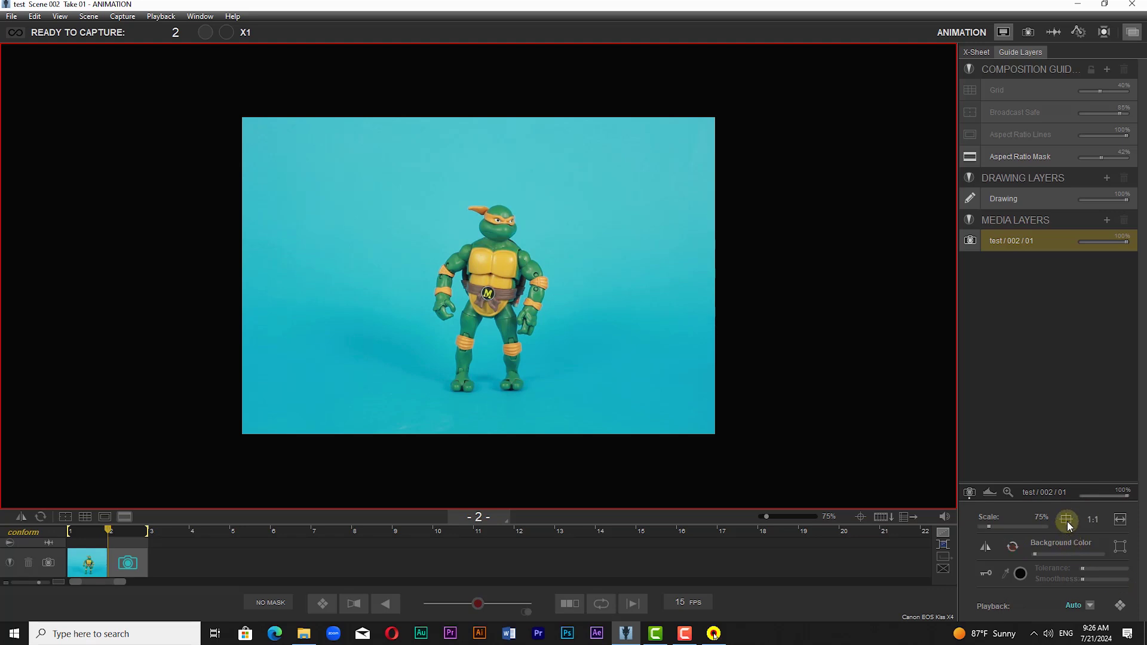
Key out the turtle's blue backdrop by sampling its colour, raising the tolerance and slightly increasing the smoothness.
left_click(1006, 574)
left_click(1007, 576)
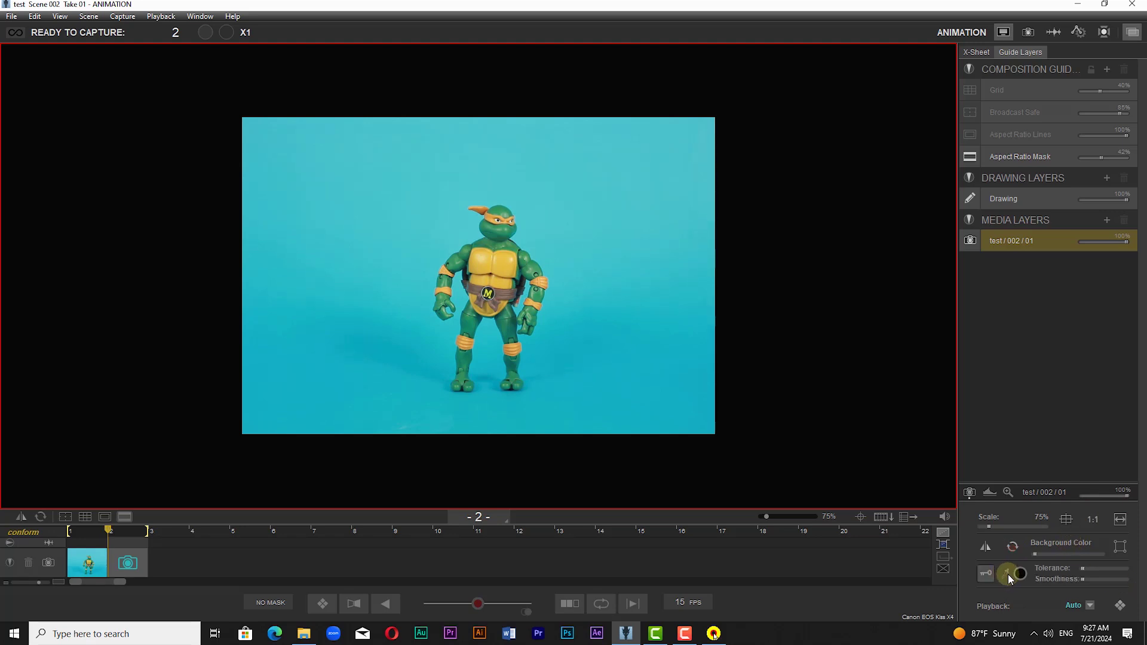
left_click(1007, 575)
left_click(380, 220)
left_click_drag(1088, 569, 1096, 568)
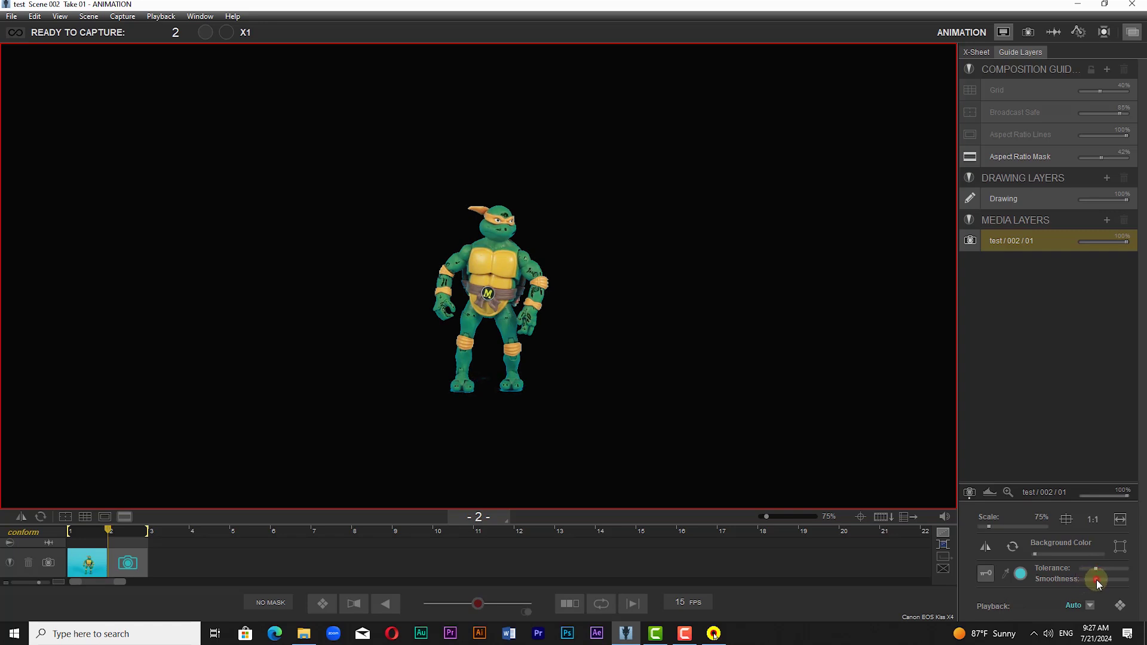
left_click_drag(1086, 580, 1088, 582)
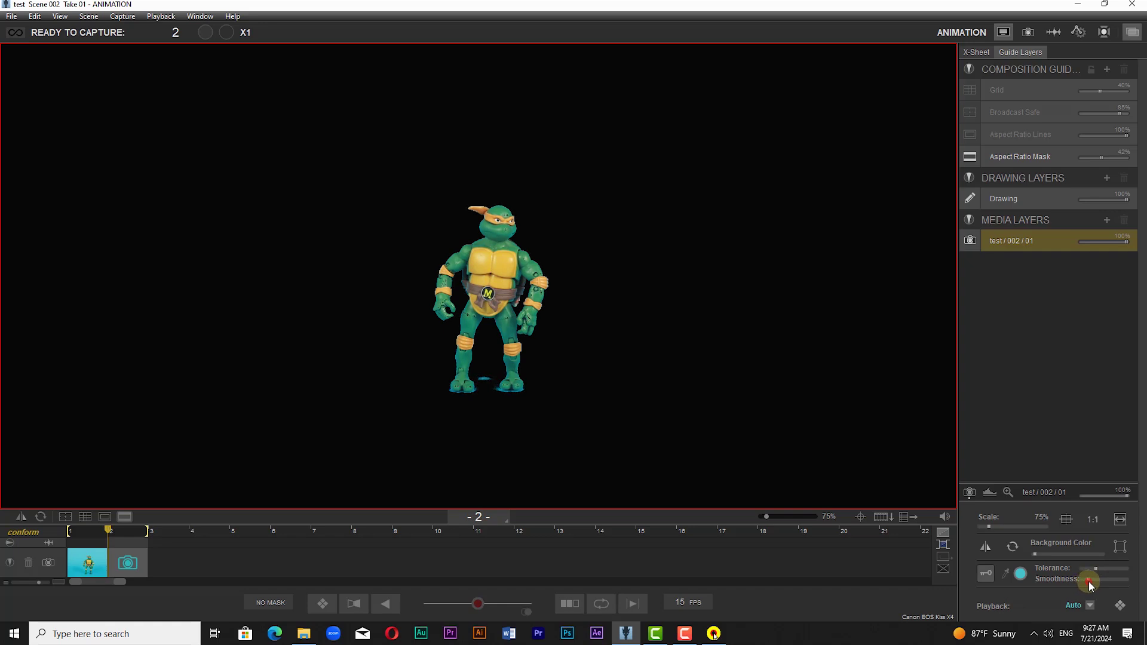
Reset the scene layer's key colour by sampling the black area outside the picture, and toggle its playback preview option.
left_click(1006, 574)
left_click(850, 426)
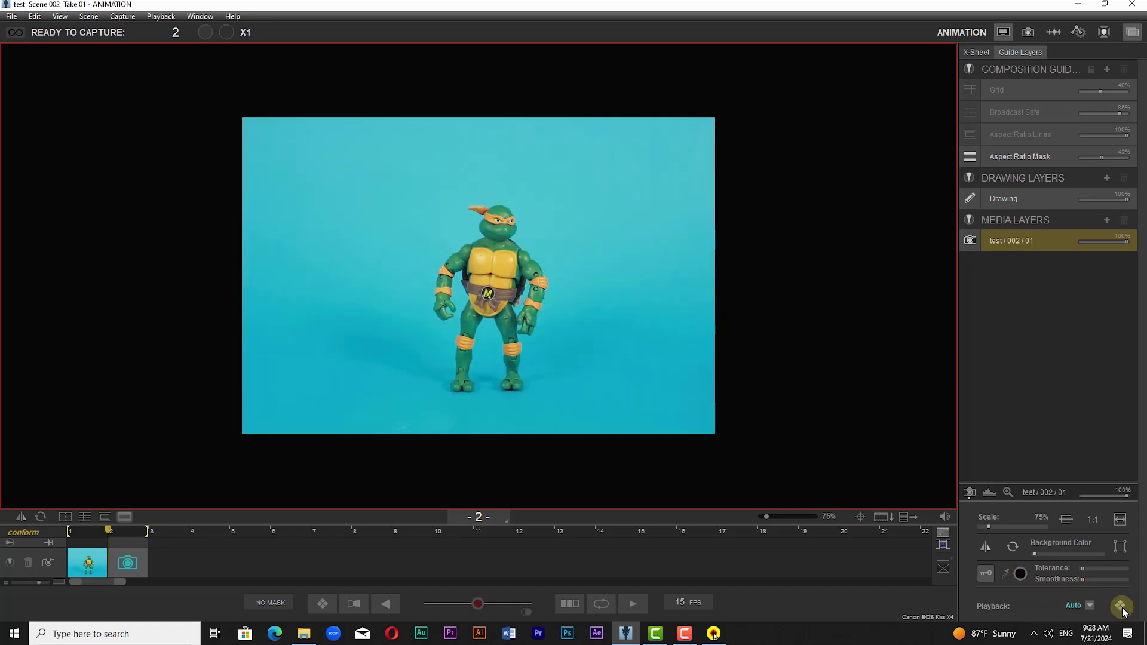
left_click(1121, 608)
left_click(1121, 607)
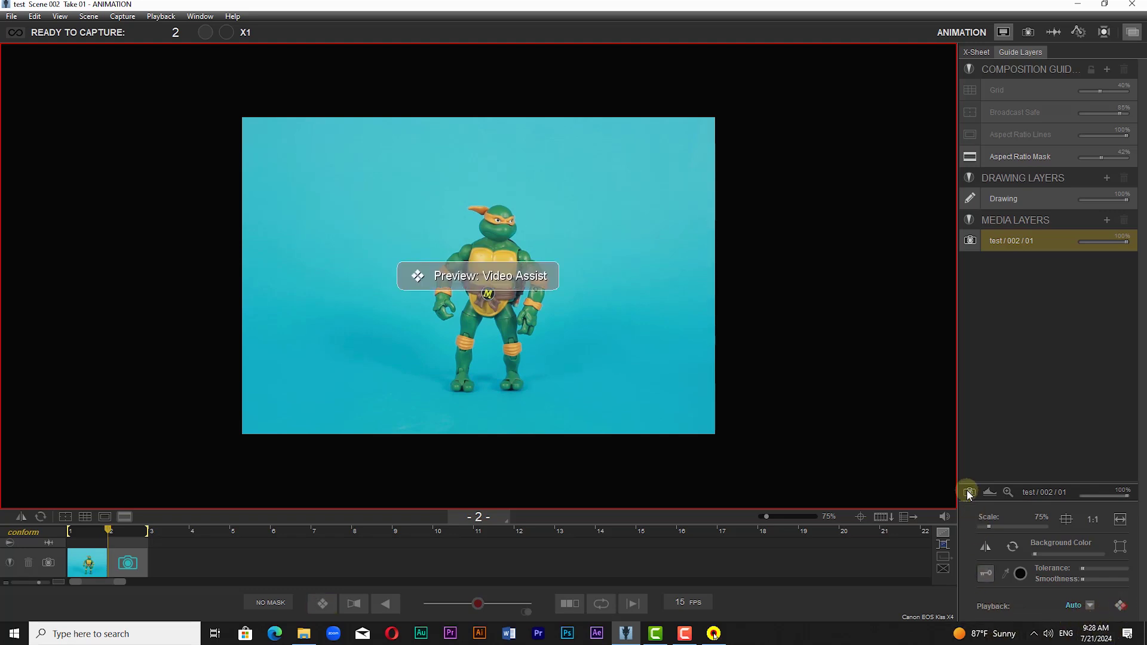
Set the scene layer's midtone level to 0.94, and try other output levels before restoring them to 0 and 255.
left_click(989, 493)
mouse_move(1050, 556)
left_mouse_down()
mouse_move(1072, 554)
mouse_move(1036, 558)
mouse_move(1078, 557)
mouse_move(1005, 561)
mouse_move(1056, 560)
left_mouse_up()
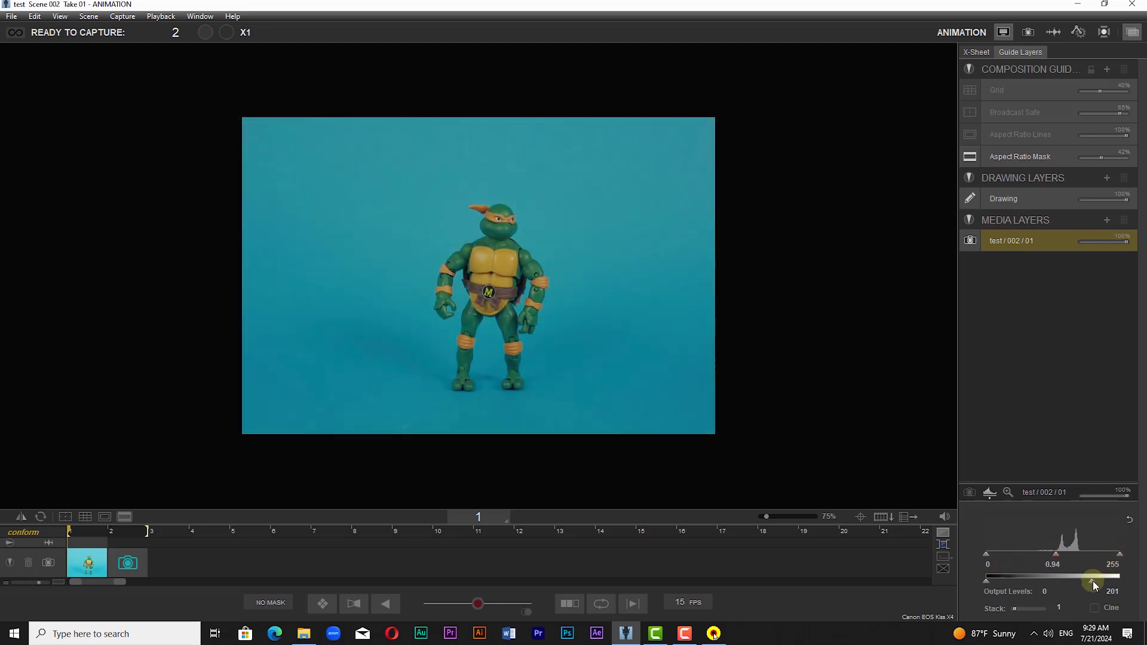
left_click_drag(1094, 585, 1139, 591)
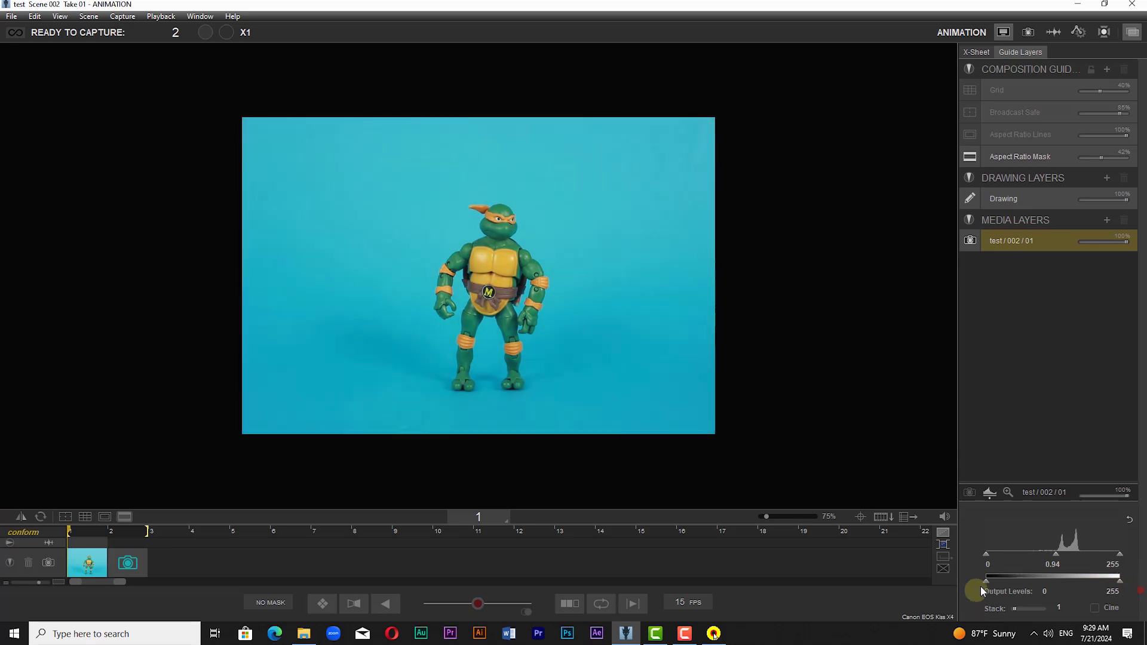
mouse_move(987, 581)
left_mouse_down()
mouse_move(1016, 582)
mouse_move(990, 591)
left_mouse_up()
Enable zoom area A for the scene view and place it over the turtle's hip and hand.
left_click(1006, 487)
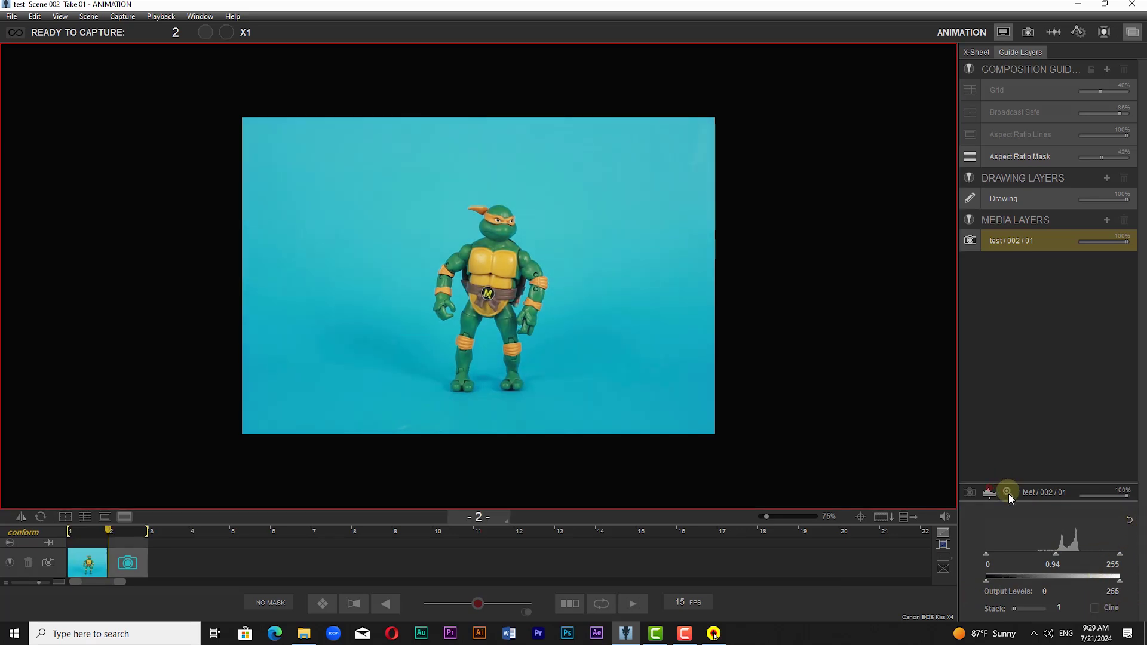
left_click(1009, 490)
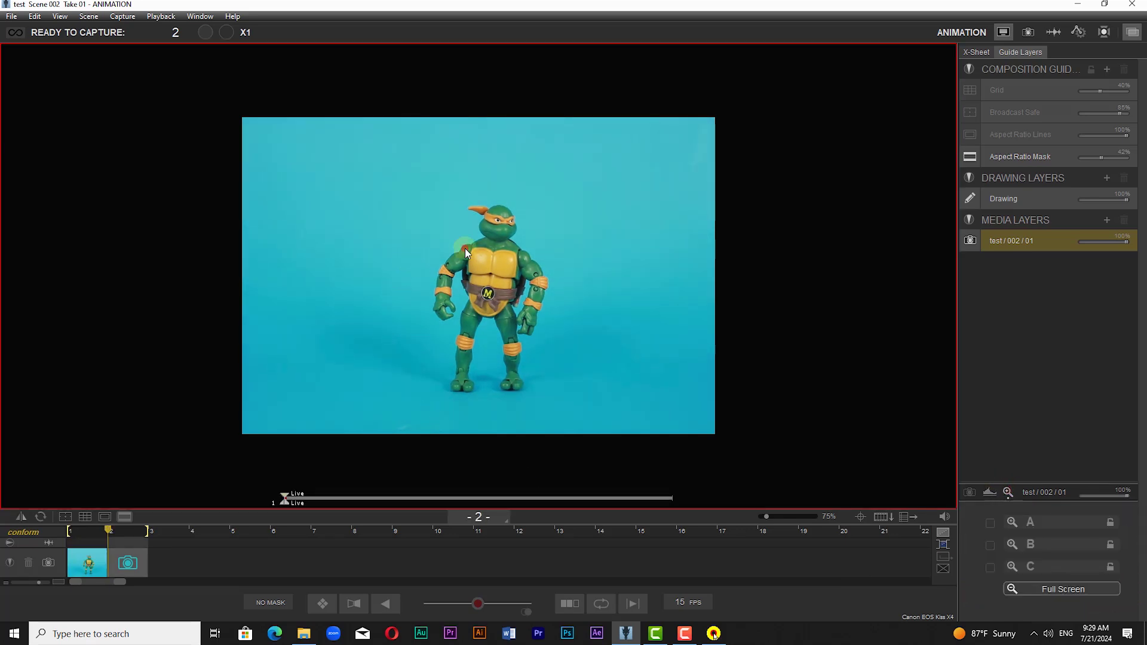
left_click(990, 522)
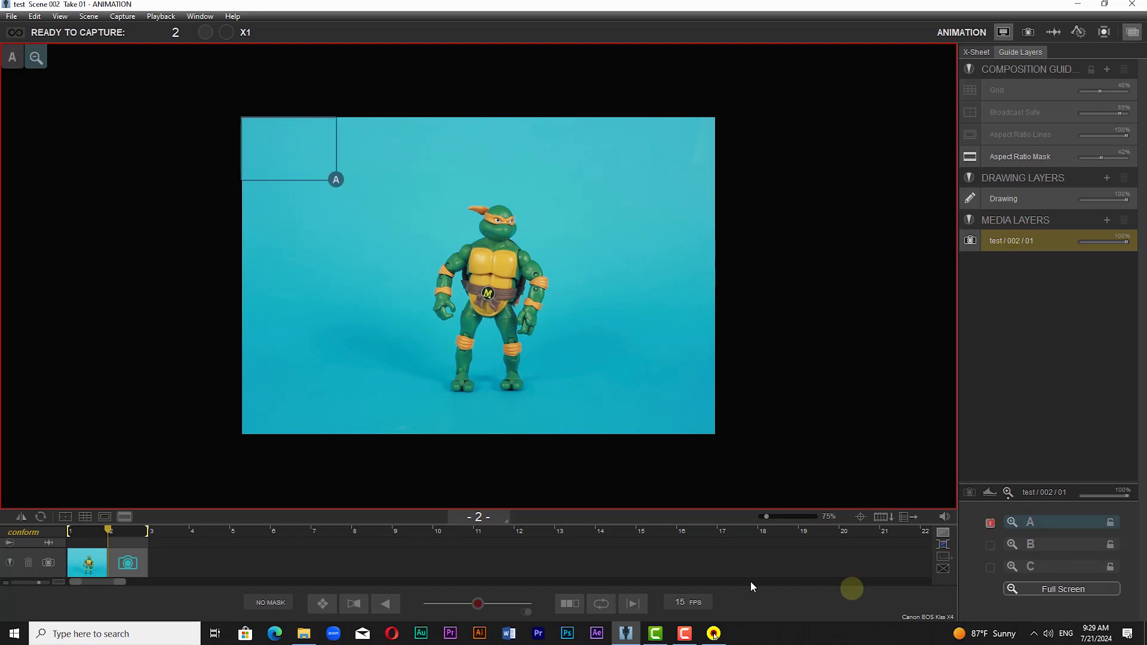
left_click_drag(288, 162, 513, 314)
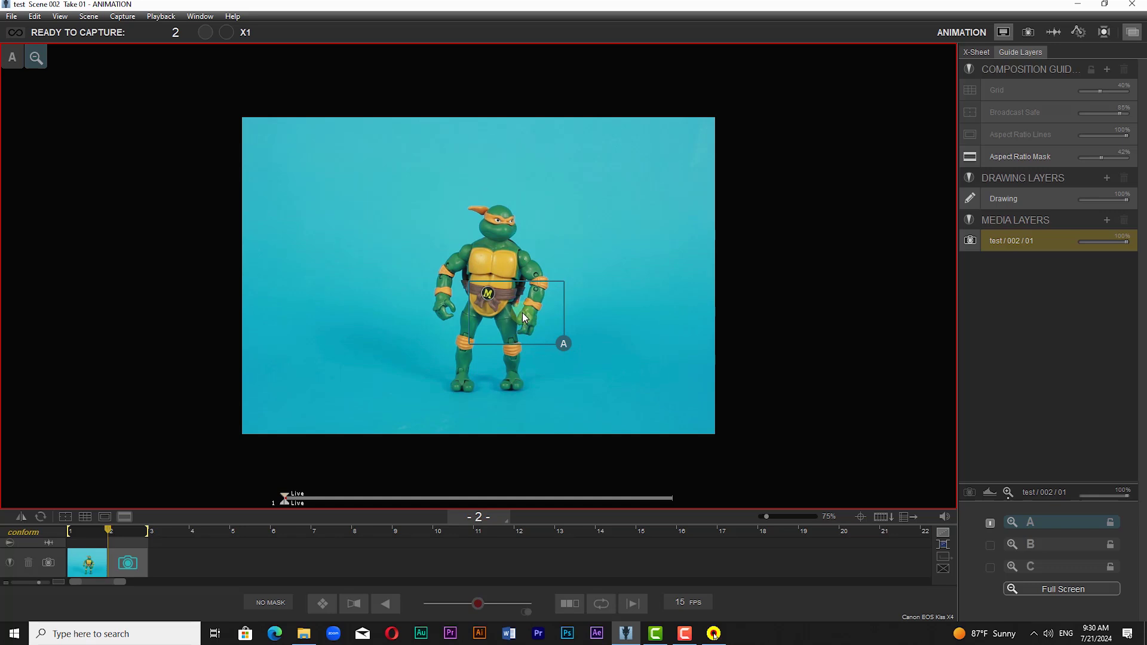
mouse_move(514, 317)
left_mouse_down()
mouse_move(503, 326)
mouse_move(514, 313)
mouse_move(525, 321)
left_mouse_up()
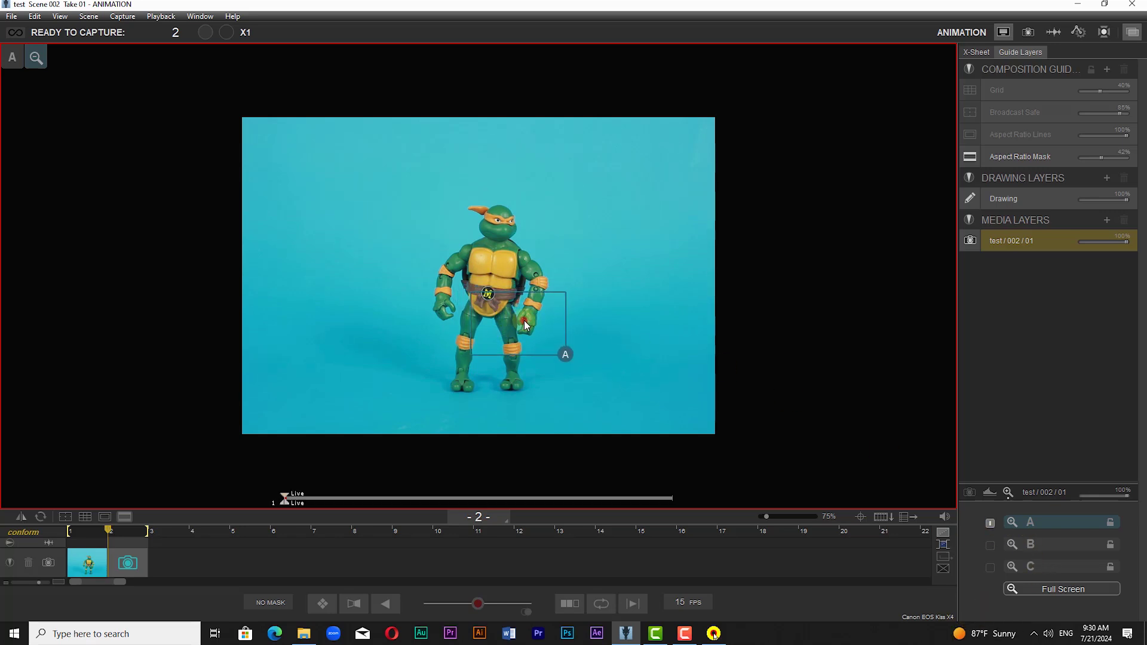
Zoom the view into area A, return to the full picture, and turn area A off.
left_click(1012, 522)
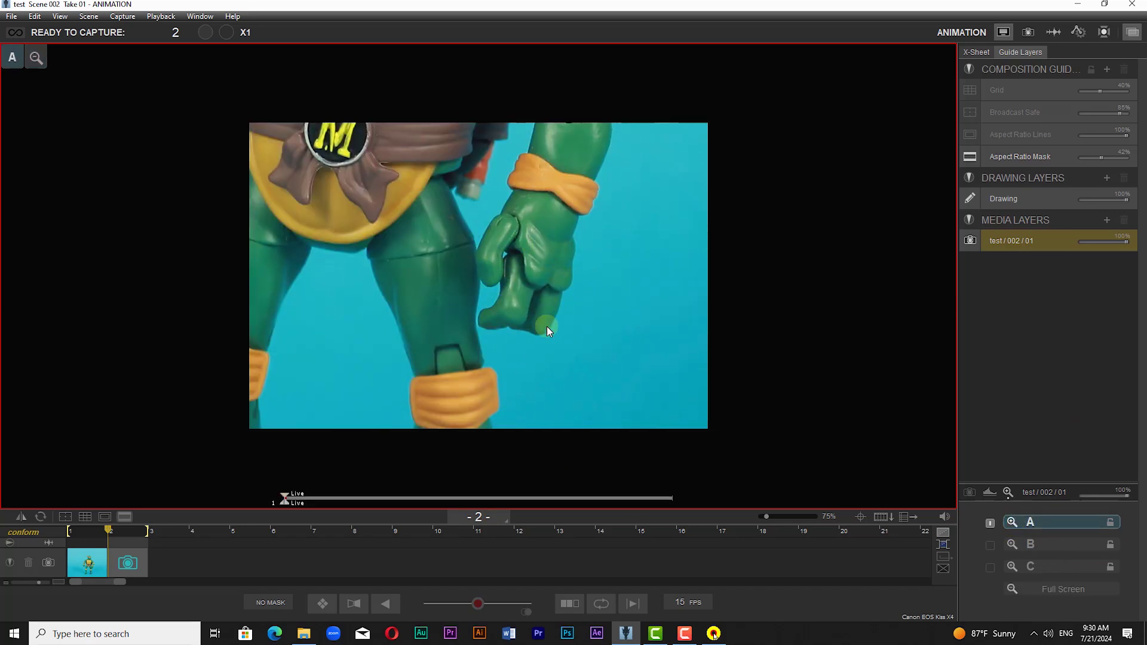
left_click(1016, 524)
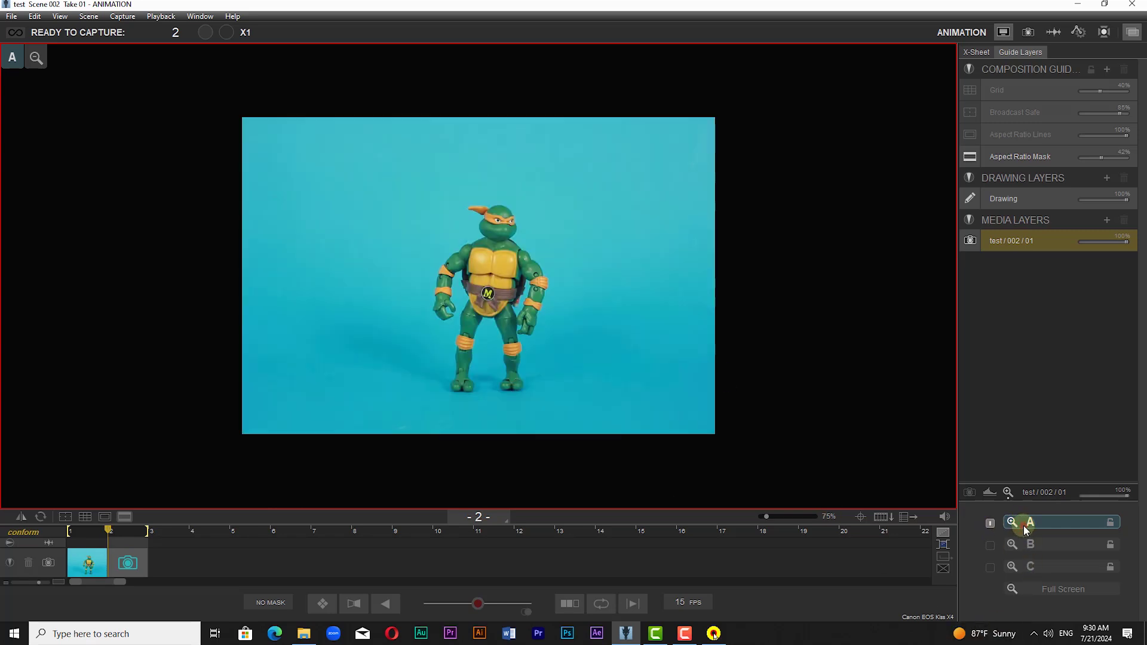
left_click(991, 523)
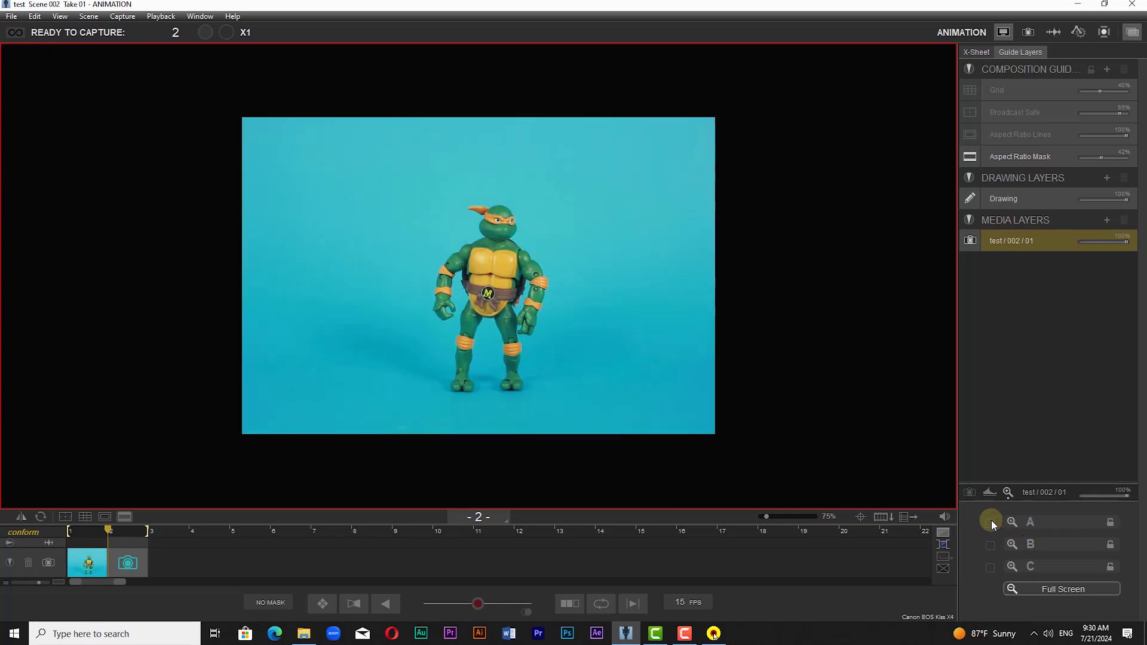
Enable zoom areas B and C, placing B over the turtle's head and C over its feet.
left_click(991, 545)
left_click_drag(277, 147, 483, 224)
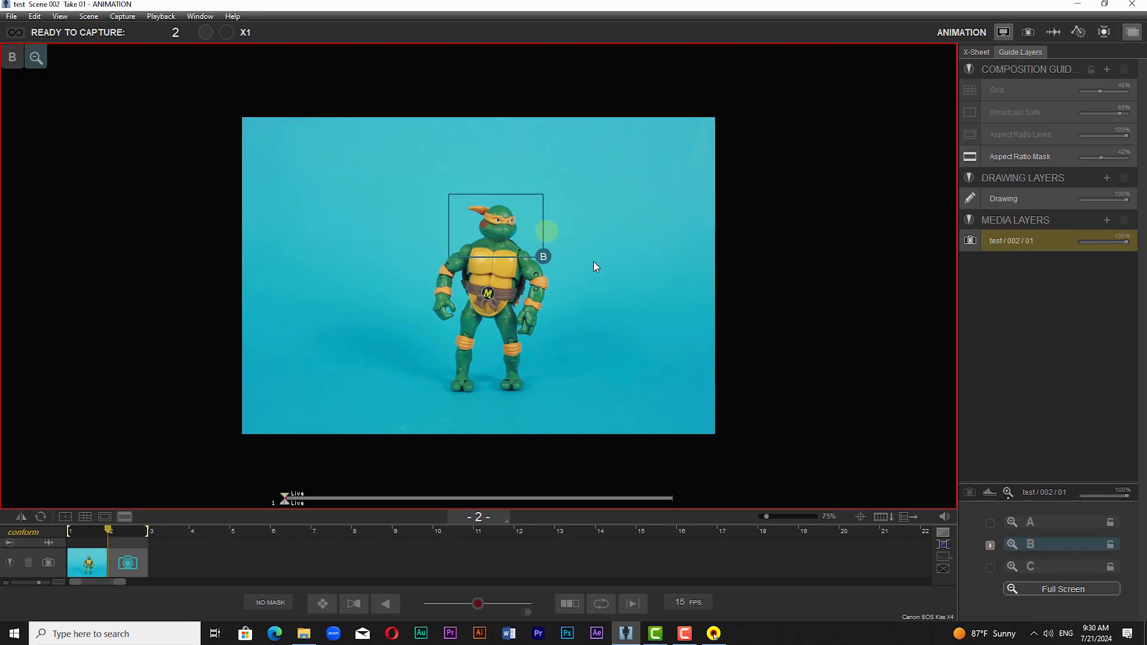
left_click(991, 567)
left_click_drag(273, 176, 475, 377)
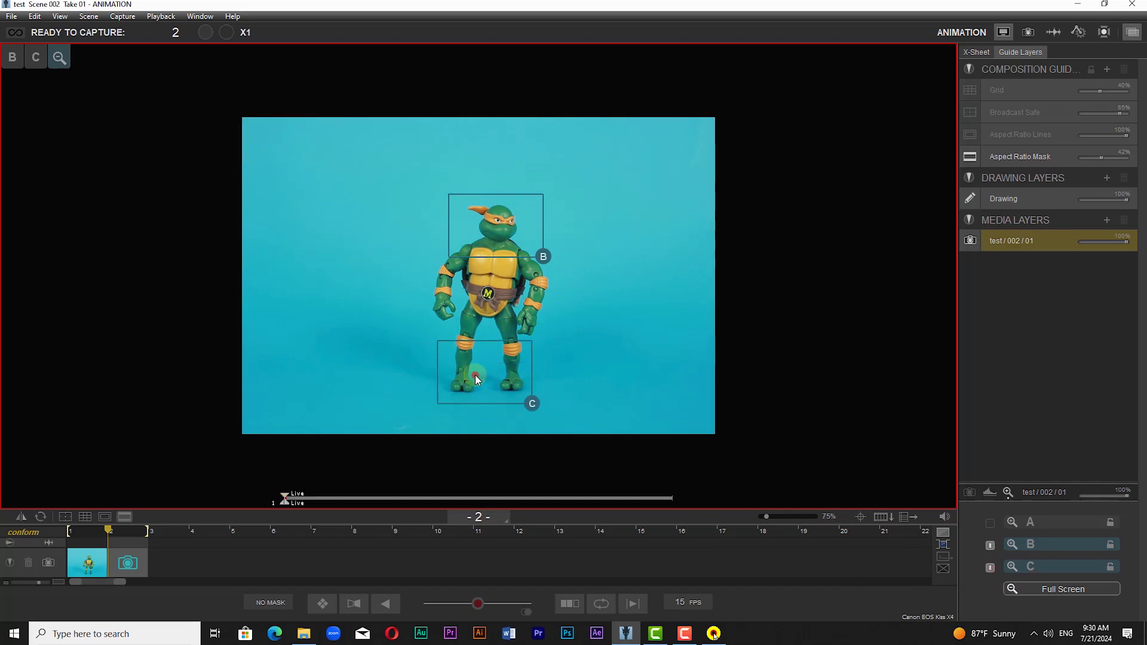
Cycle the view through zoom areas B, C and A, and return to the full-screen view.
left_click(1025, 547)
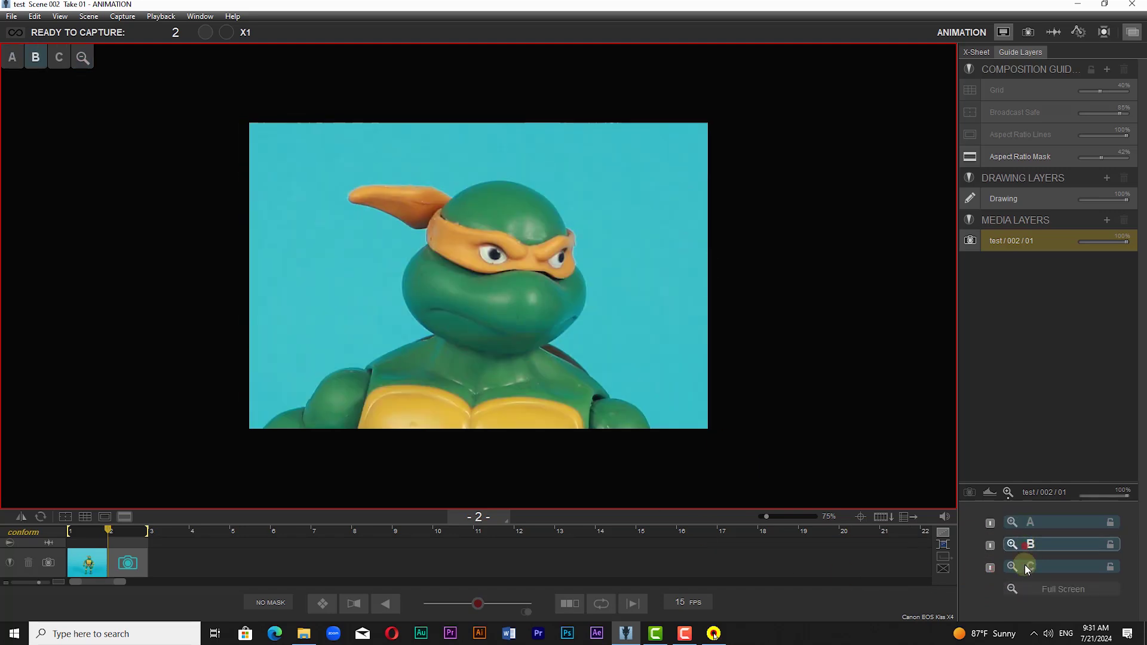
left_click(1026, 569)
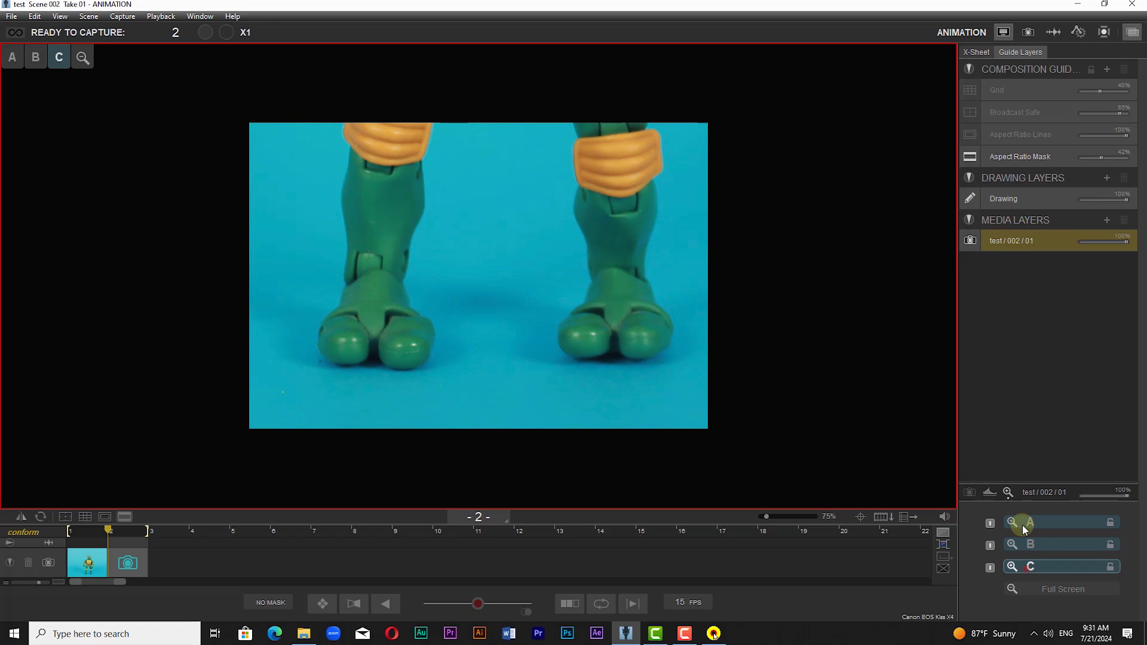
left_click(1025, 522)
left_click(1030, 545)
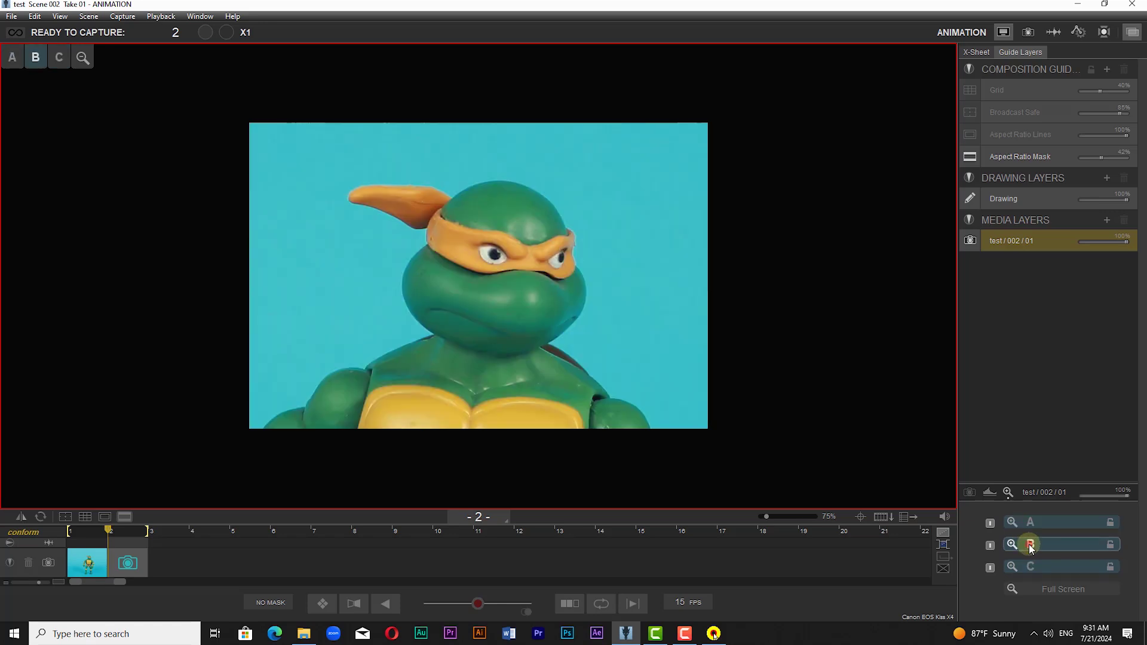
left_click(1034, 567)
left_click(1046, 587)
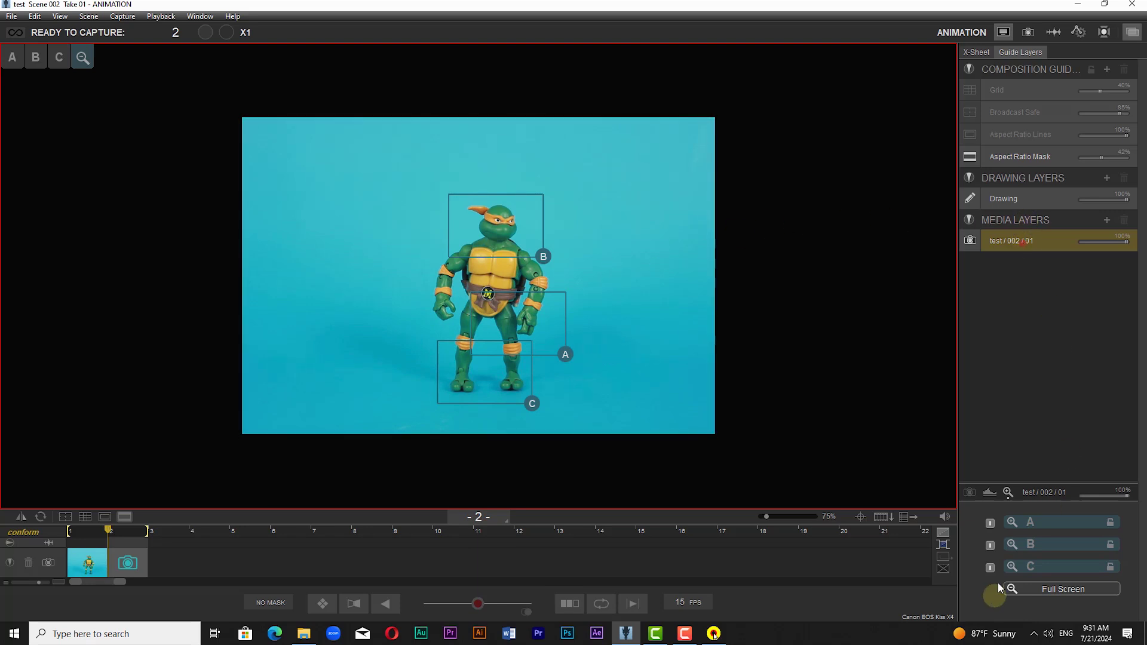
Turn off zoom areas A, B and C.
left_click(989, 523)
left_click(990, 545)
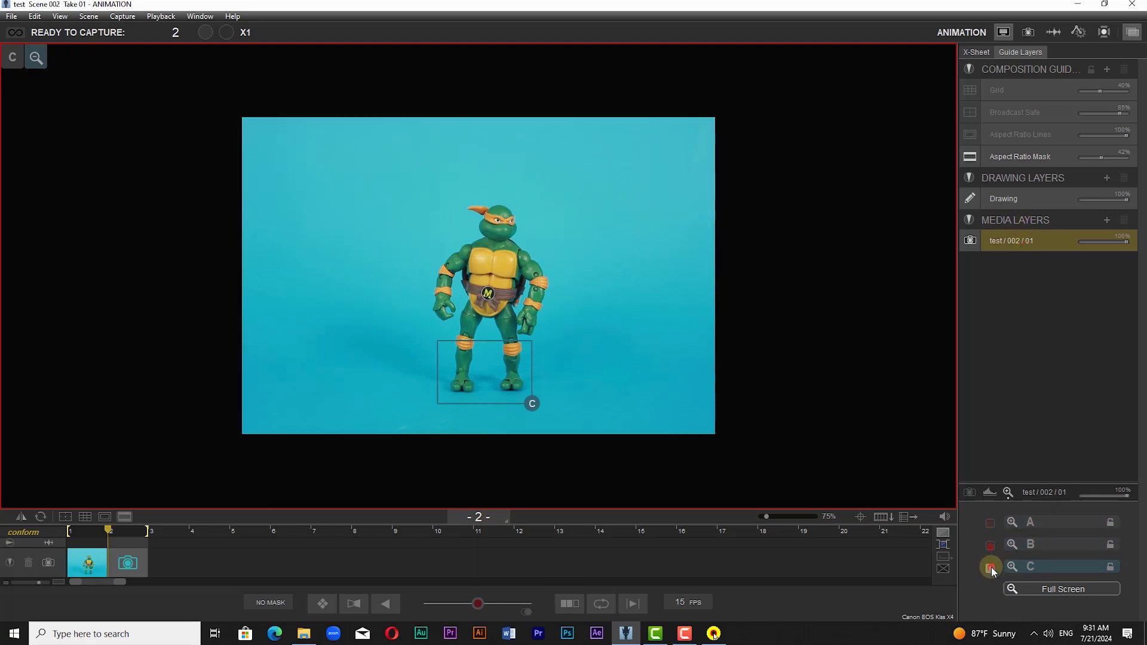
left_click(990, 567)
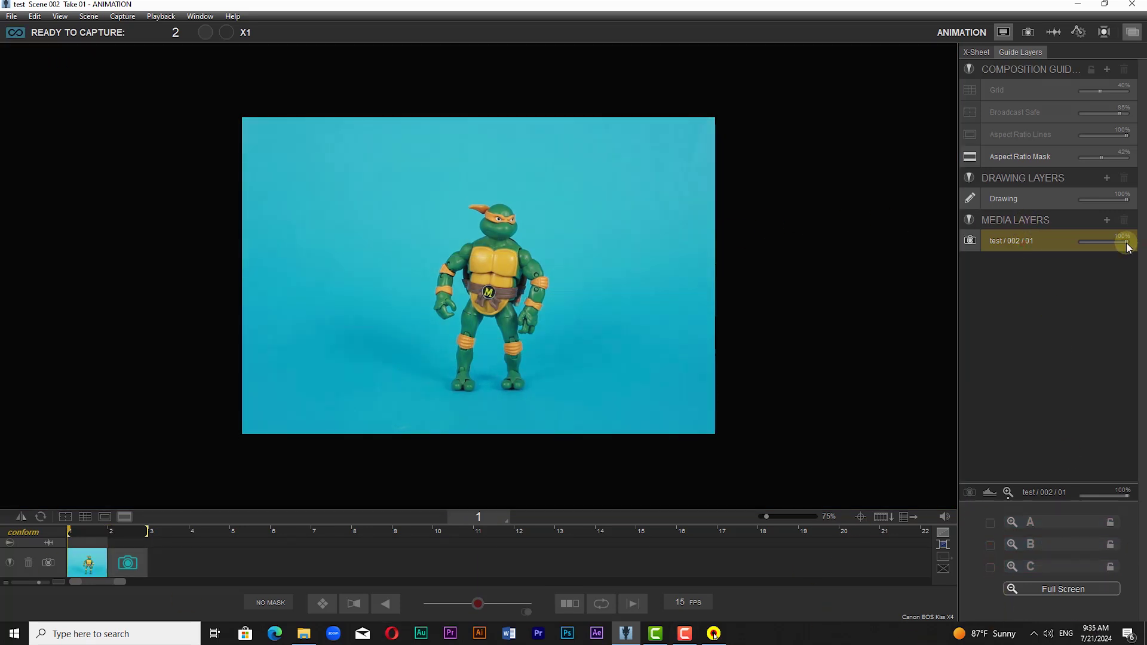
Try different opacities on the test / 002 / 01 layer, restore 100%, and return to its transform settings.
mouse_move(1128, 246)
left_mouse_down()
mouse_move(1075, 246)
mouse_move(1142, 255)
mouse_move(1076, 258)
mouse_move(1144, 258)
left_mouse_up()
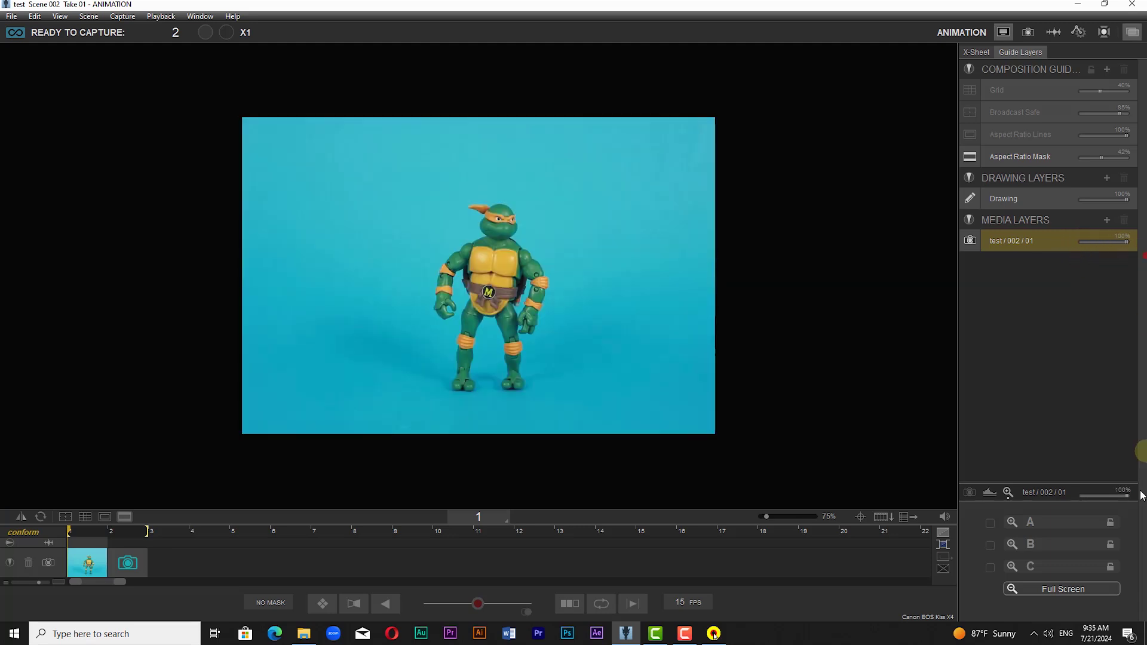
left_click_drag(1100, 494, 1138, 497)
left_click(969, 491)
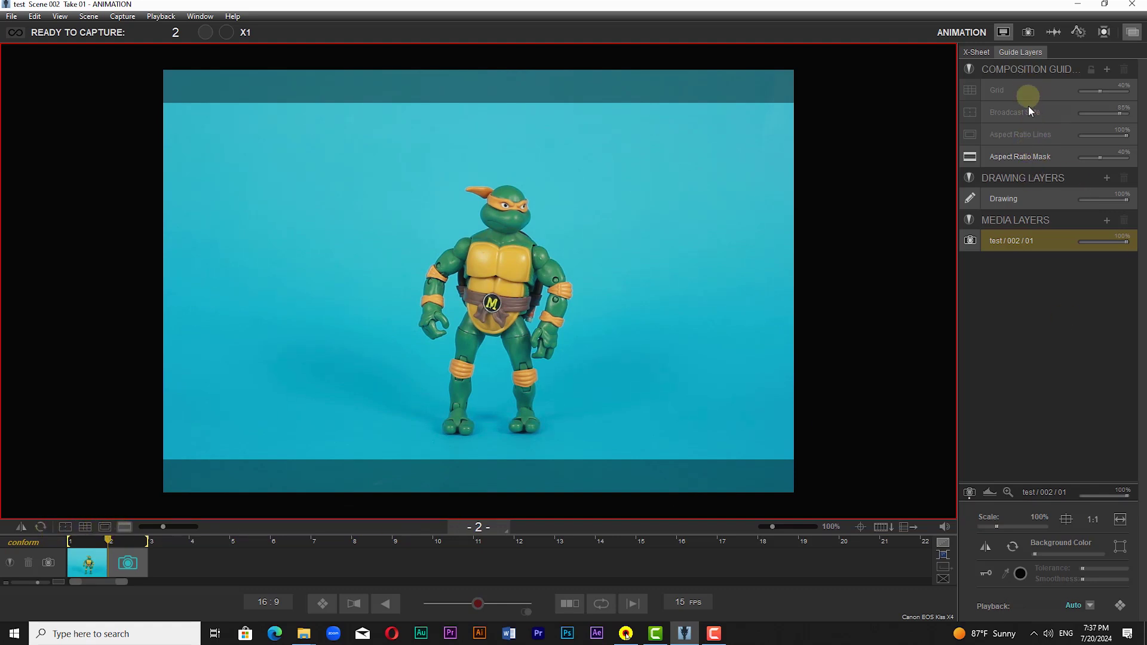
Set the aspect ratio mask's opacity to 42% and zoom the view out to 75%.
mouse_move(162, 527)
left_mouse_down()
mouse_move(148, 528)
mouse_move(205, 530)
mouse_move(133, 536)
mouse_move(203, 527)
mouse_move(144, 538)
mouse_move(167, 535)
left_mouse_up()
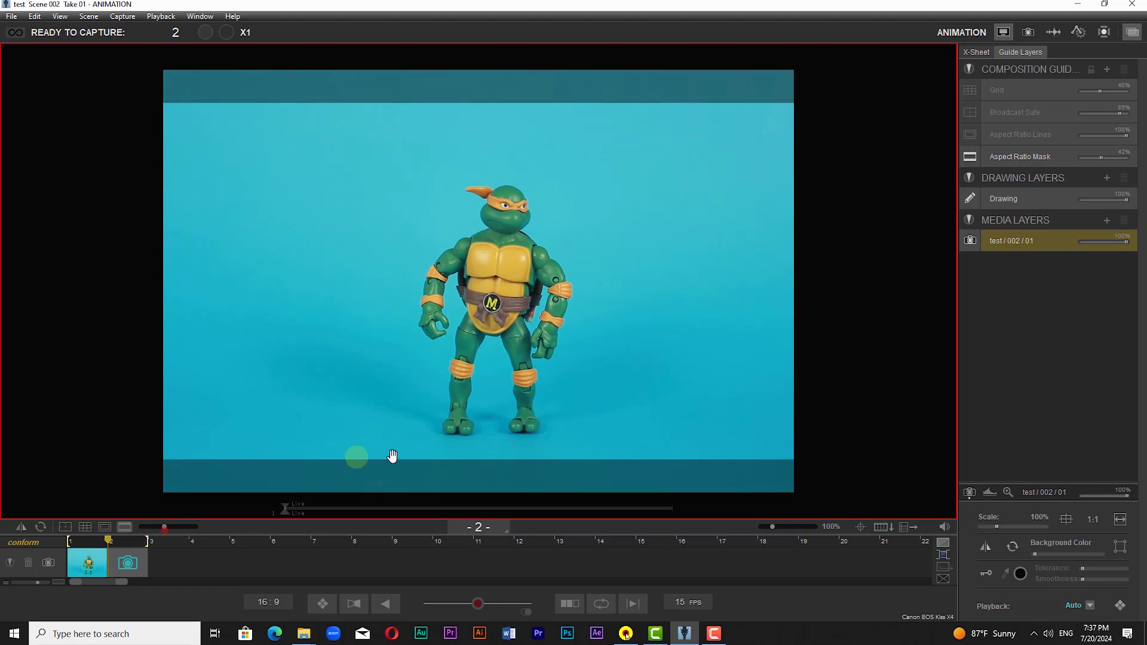
mouse_move(776, 525)
left_mouse_down()
mouse_move(802, 526)
mouse_move(751, 530)
mouse_move(769, 524)
left_mouse_up()
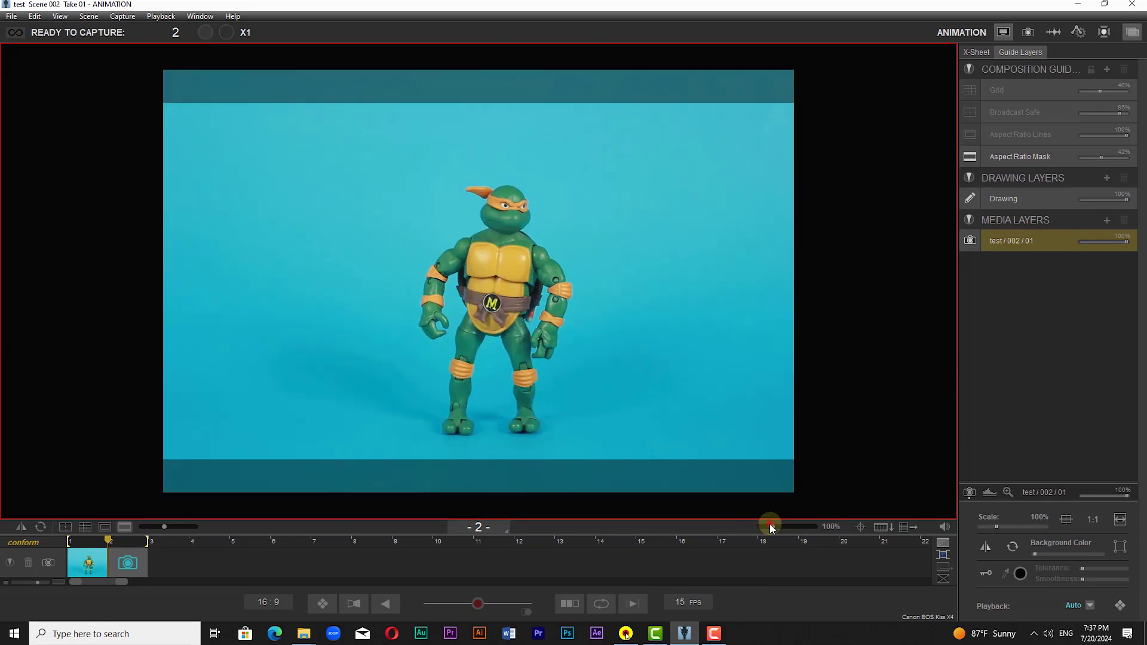
Turn on the focus check, visit the Cinematography workspace and return, zoom into the focus area on the turtle's torso, and nudge the camera focus one small step.
left_click(860, 528)
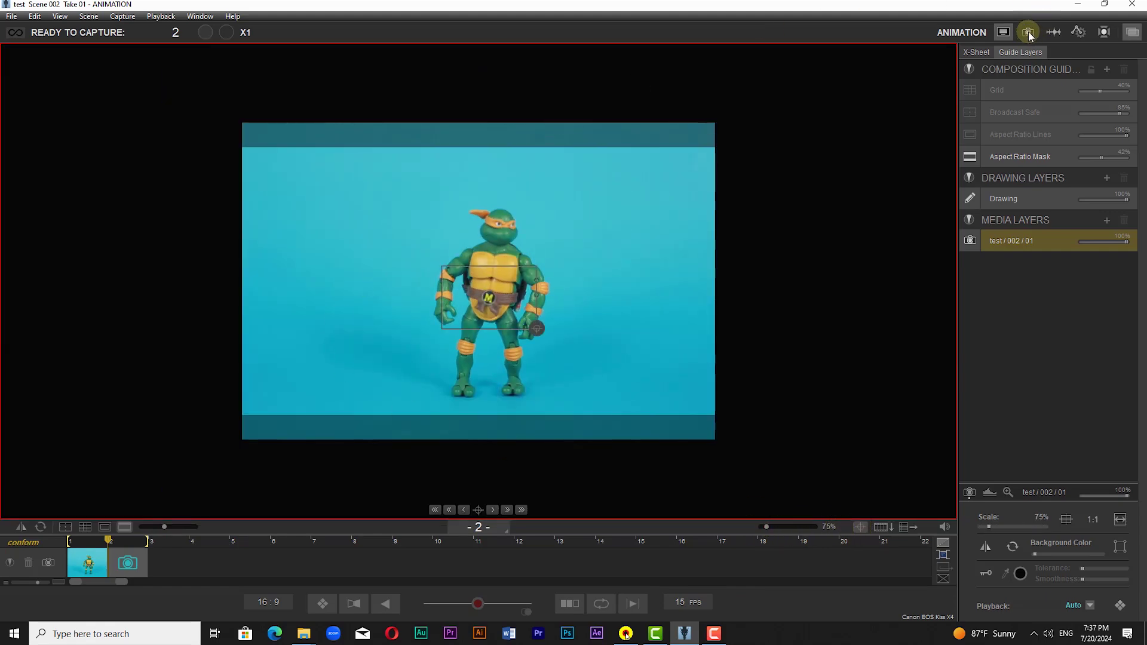
left_click(1028, 33)
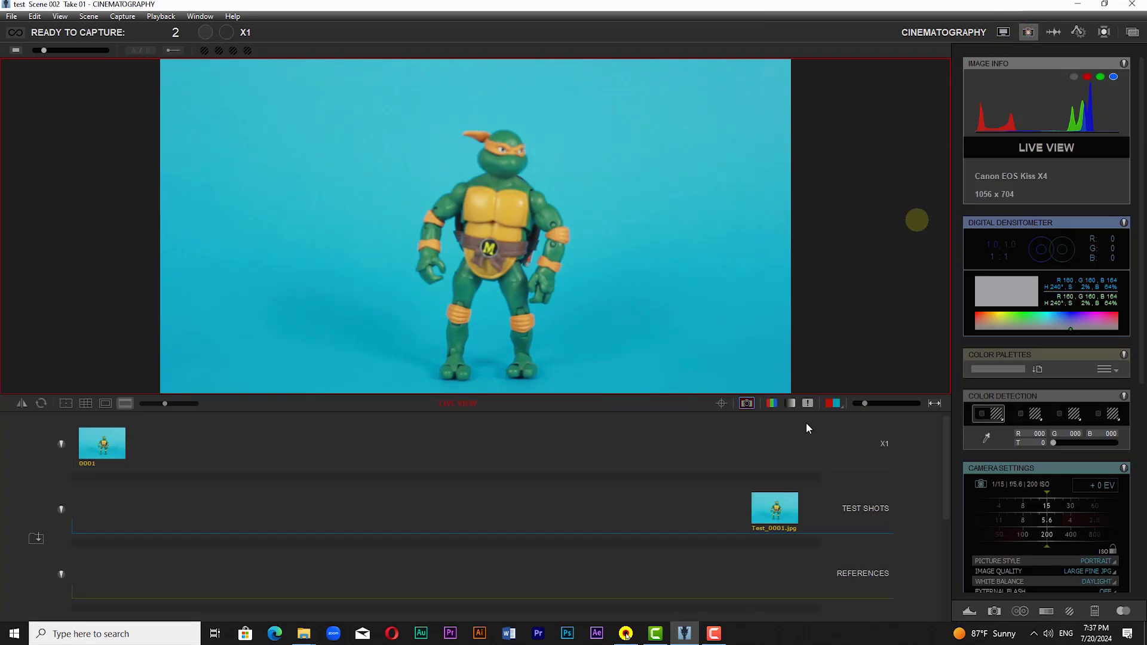
left_click(1003, 32)
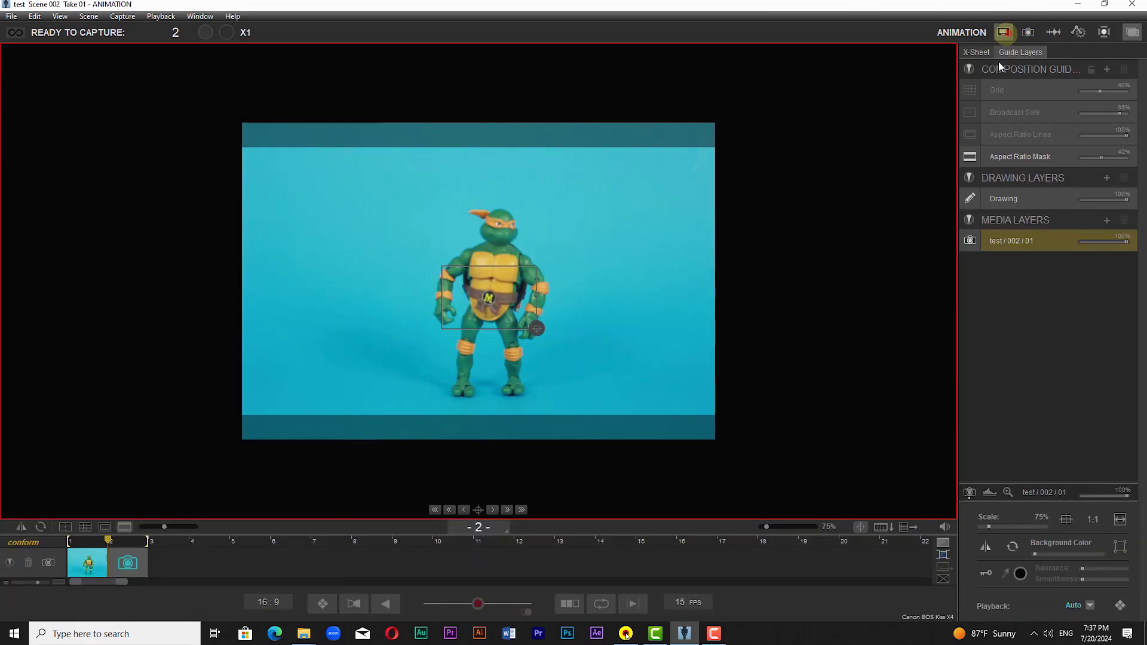
left_click(536, 330)
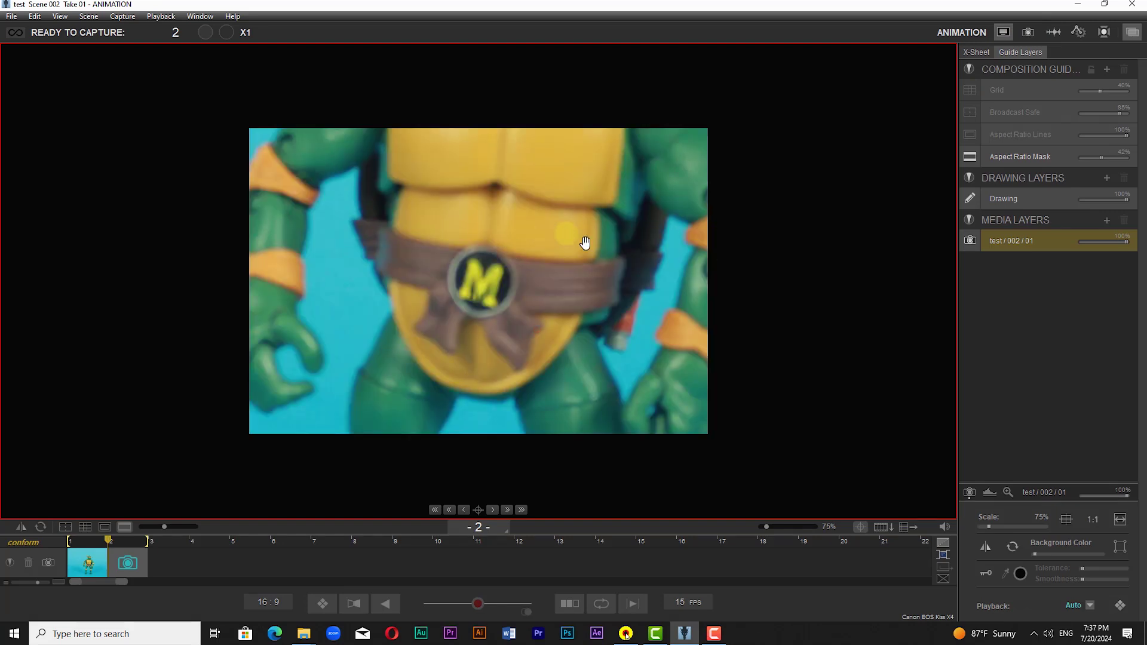
left_click(465, 510)
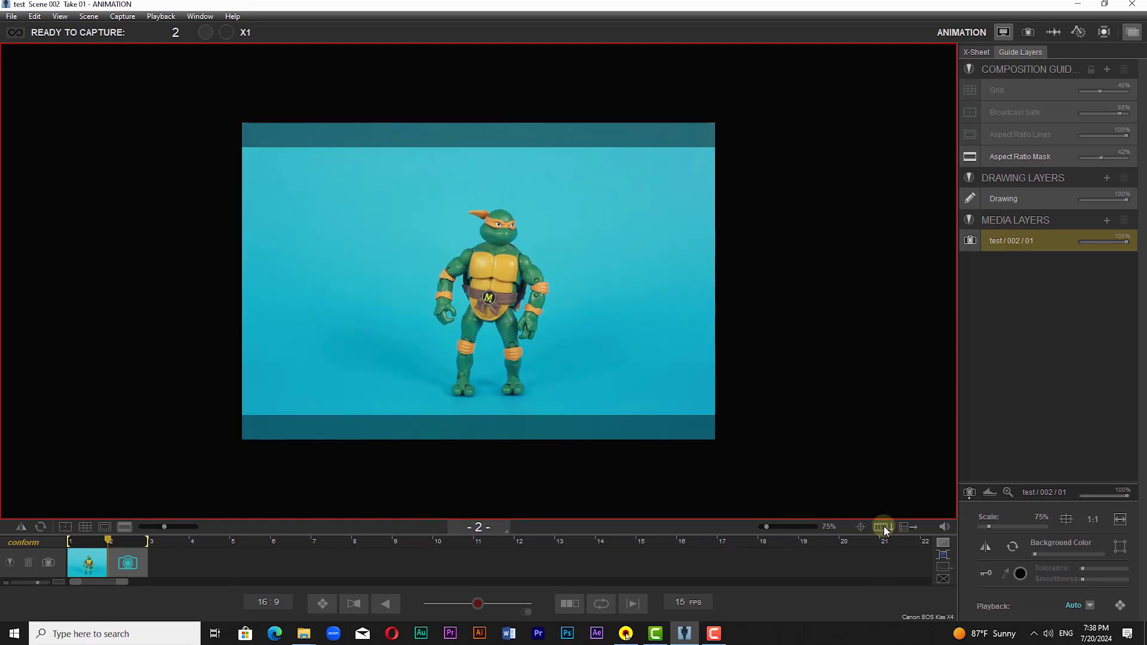
Hide and restore the timeline, and do the same with the side panel holding the guide layers.
left_click(883, 527)
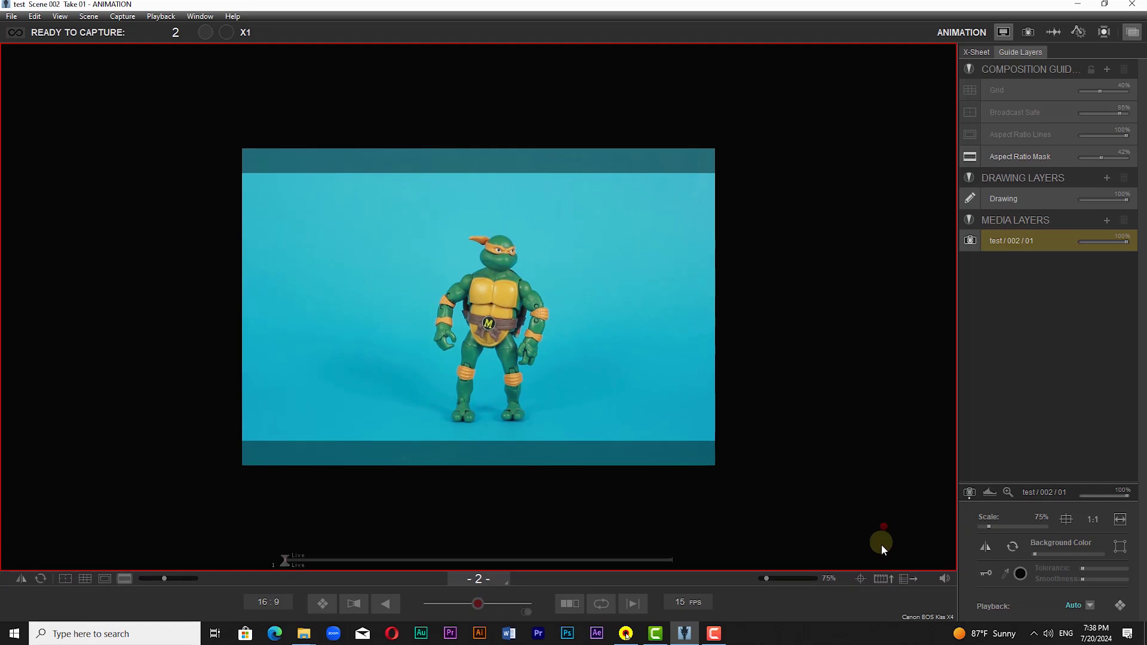
left_click(883, 576)
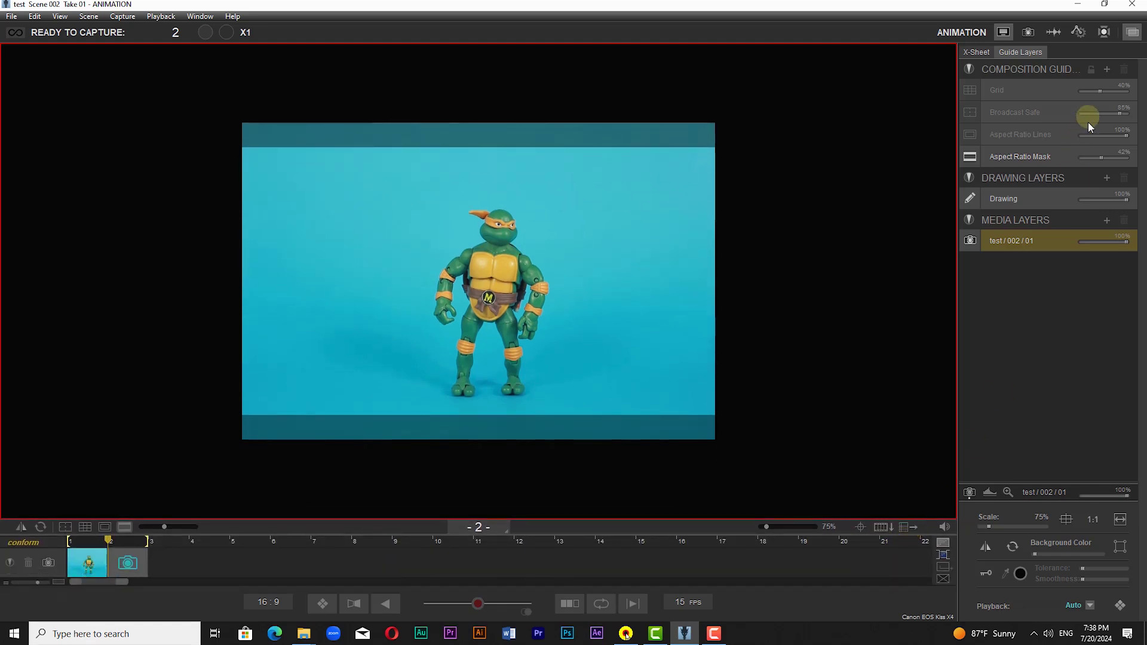
left_click(916, 526)
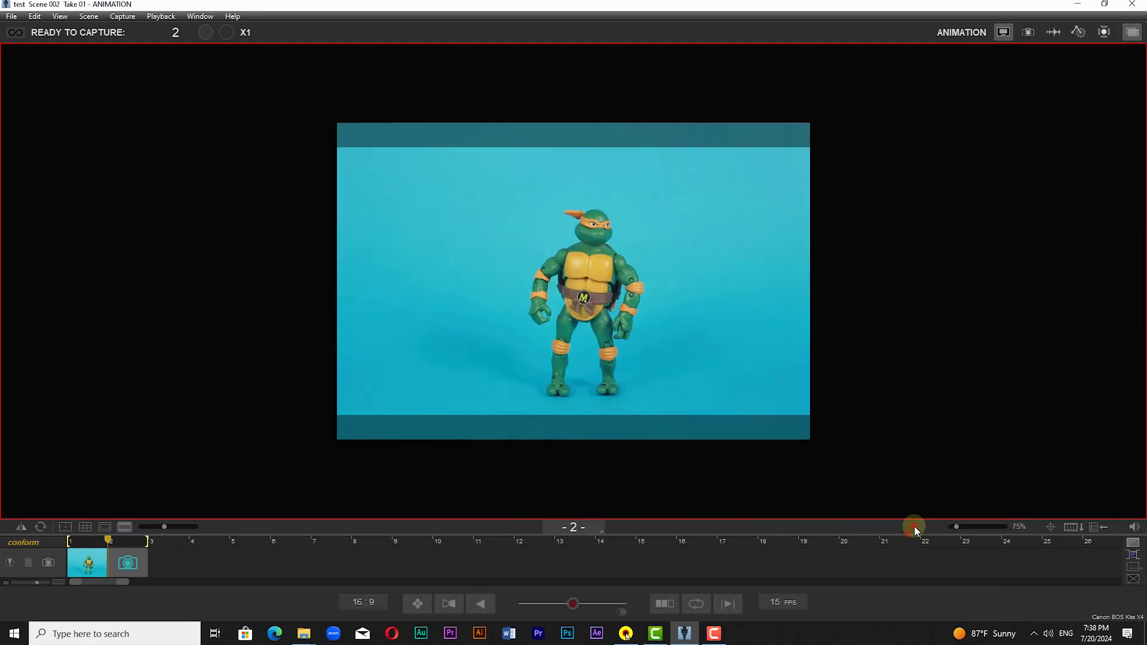
left_click(1098, 529)
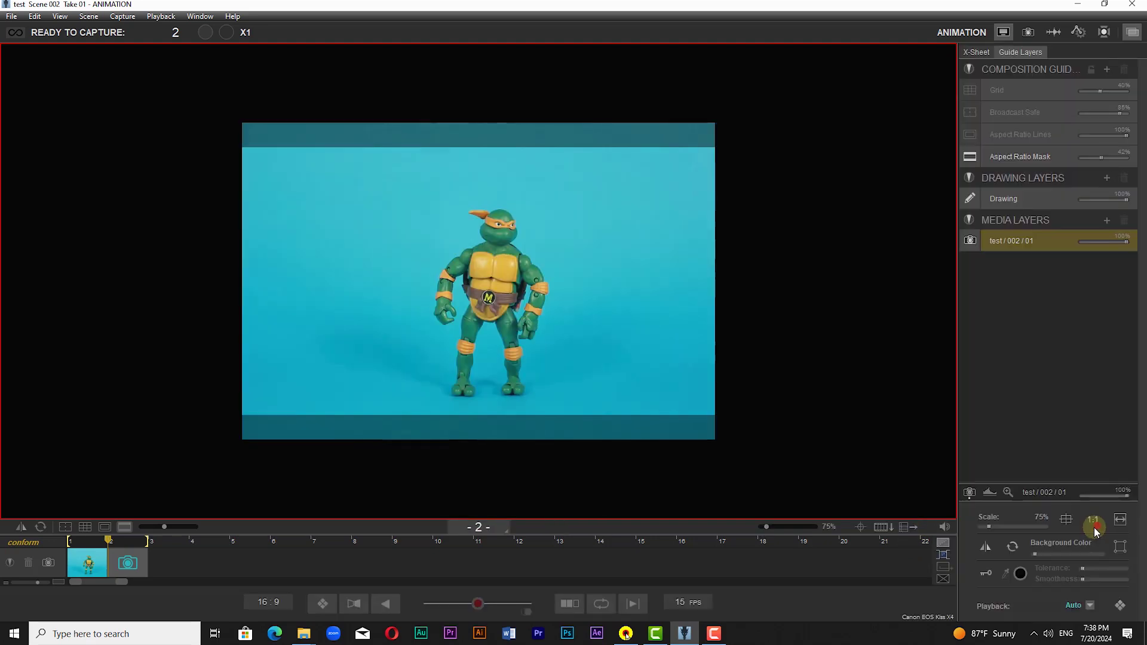
Exclude frame 1 from the timeline's frame sequence.
left_click(943, 542)
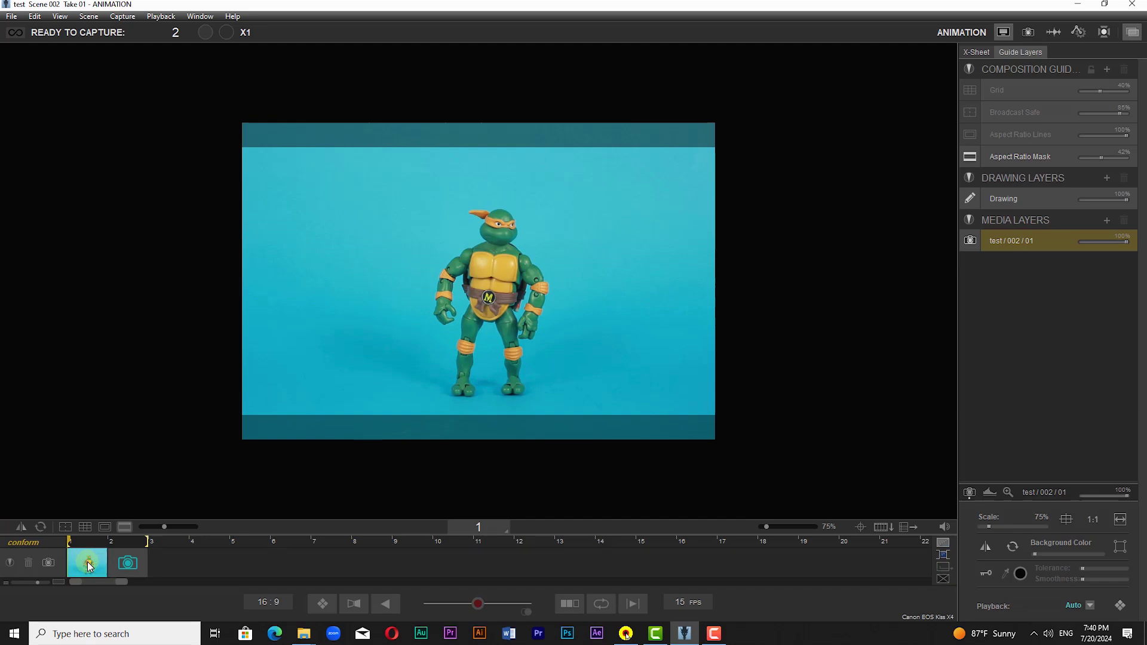
left_click(943, 544)
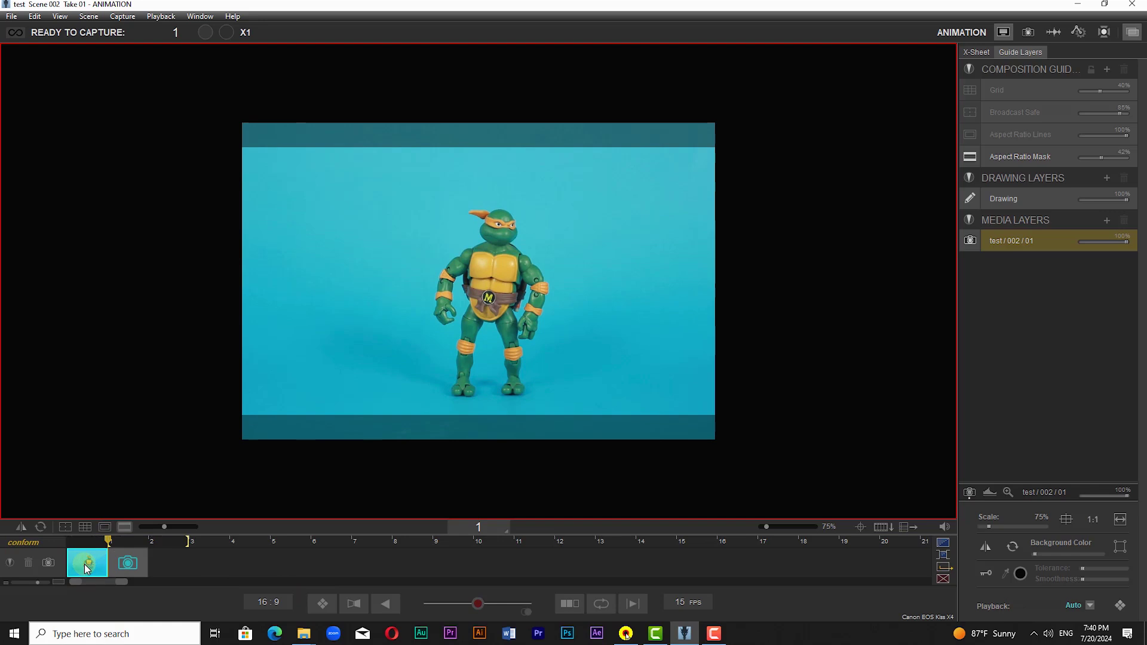
Return frame 1 to the timeline's frame sequence, and exclude it once more.
left_click(942, 545)
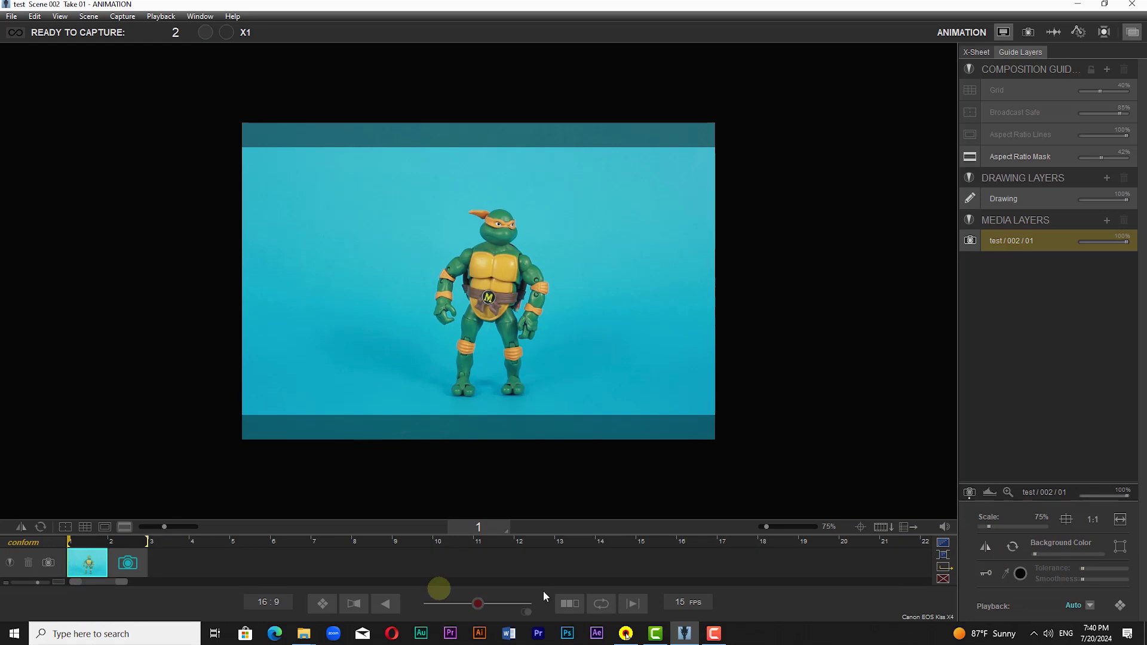
left_click(943, 544)
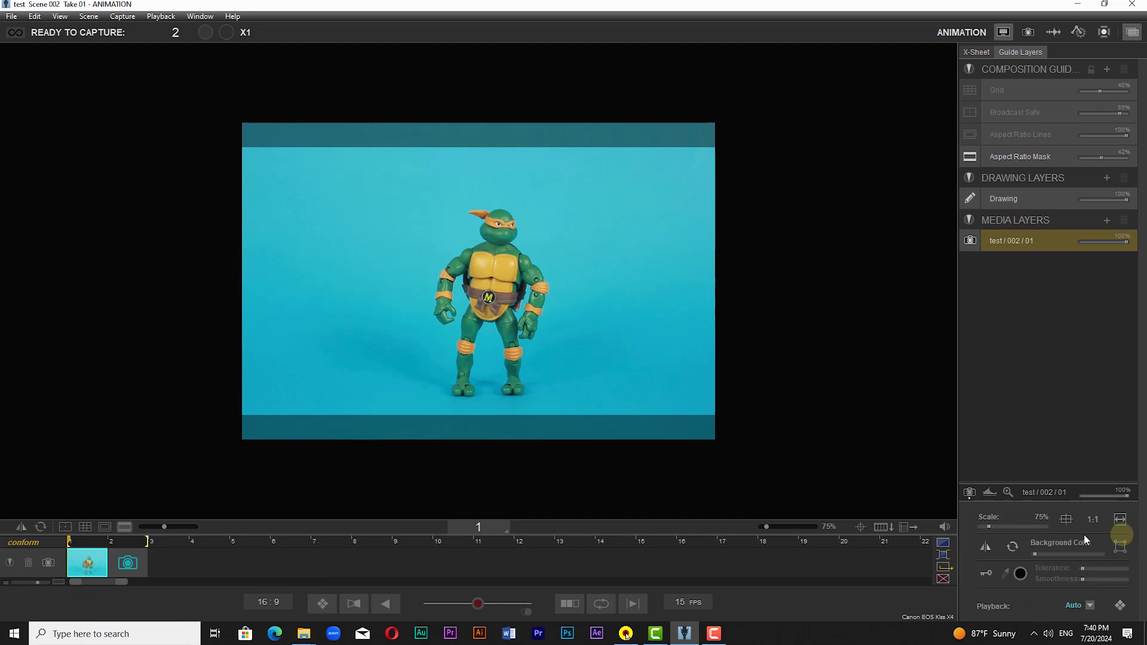
left_click(945, 545)
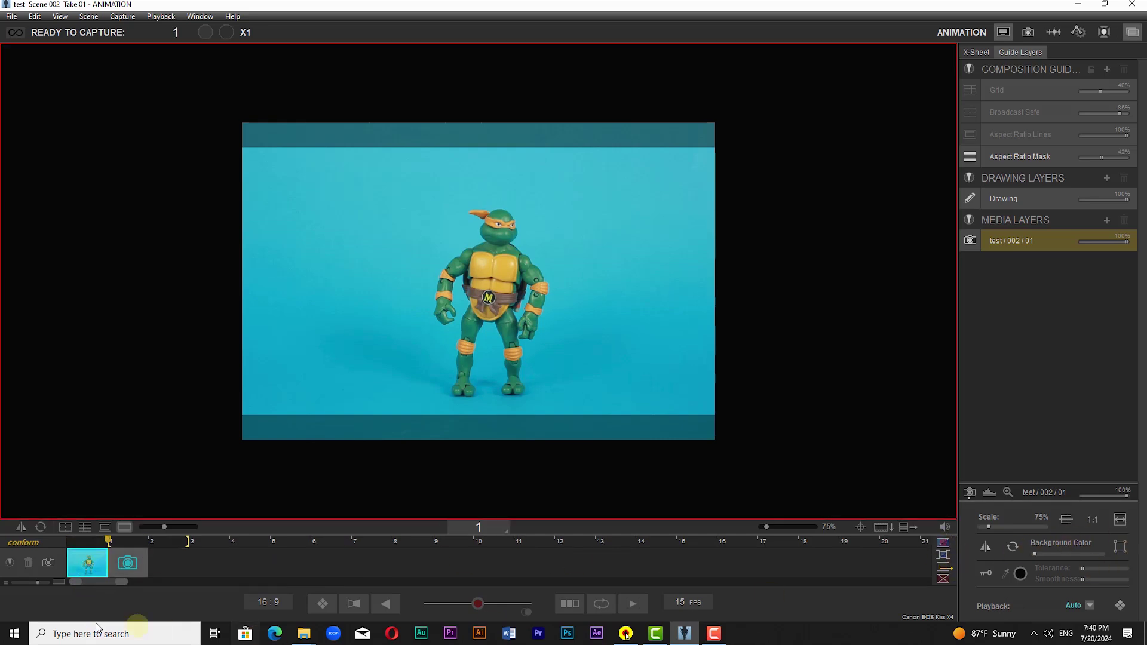
Collapse the excluded frame 1 on the timeline, then expand it and include it in the sequence.
left_click(943, 555)
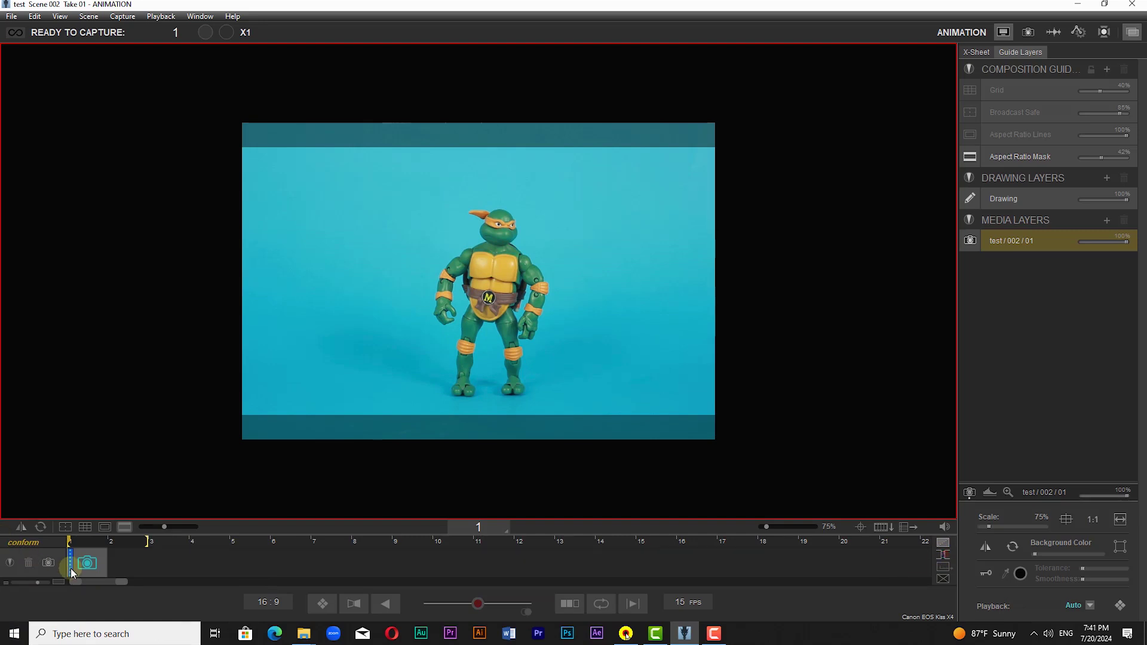
left_click(72, 541)
left_click(151, 542)
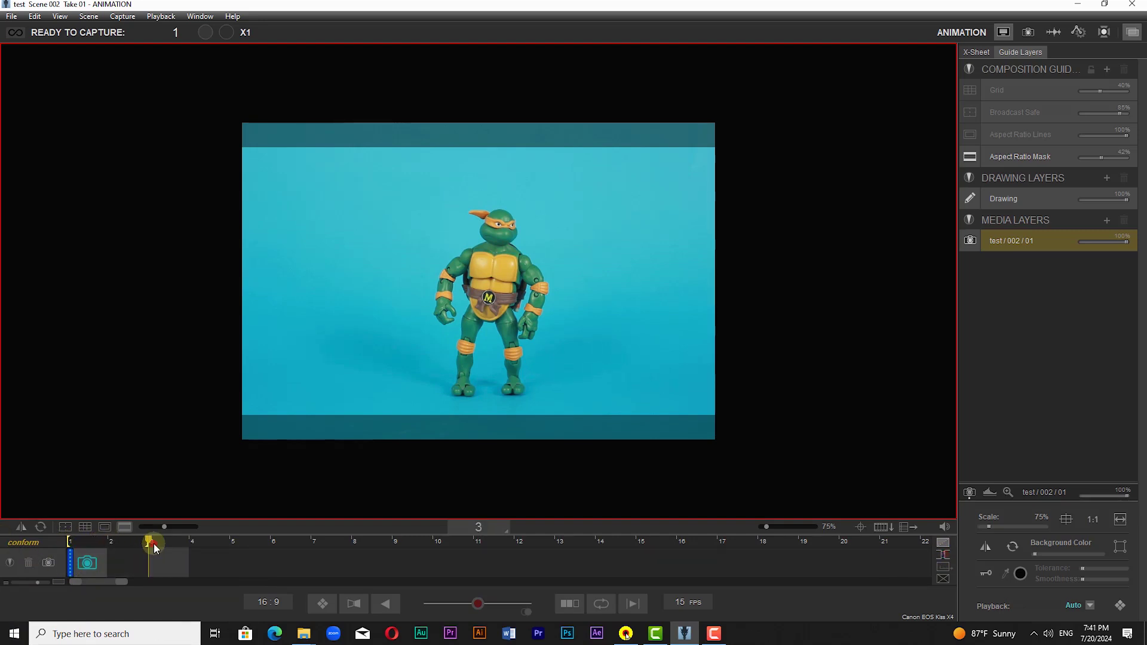
left_click(48, 572)
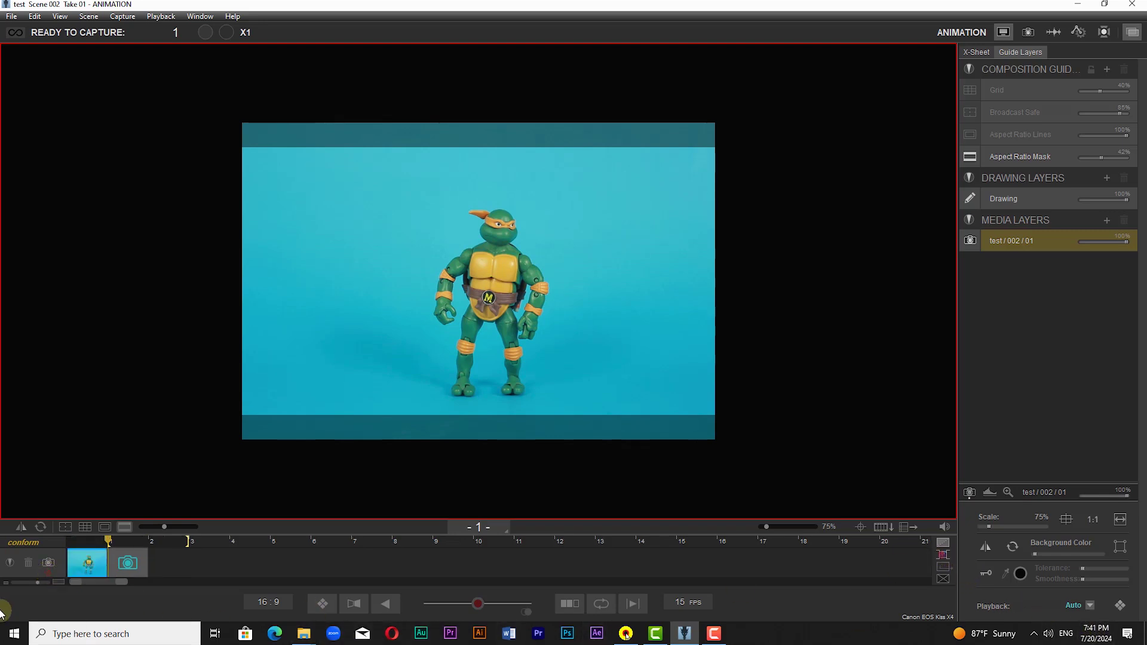
left_click(90, 564)
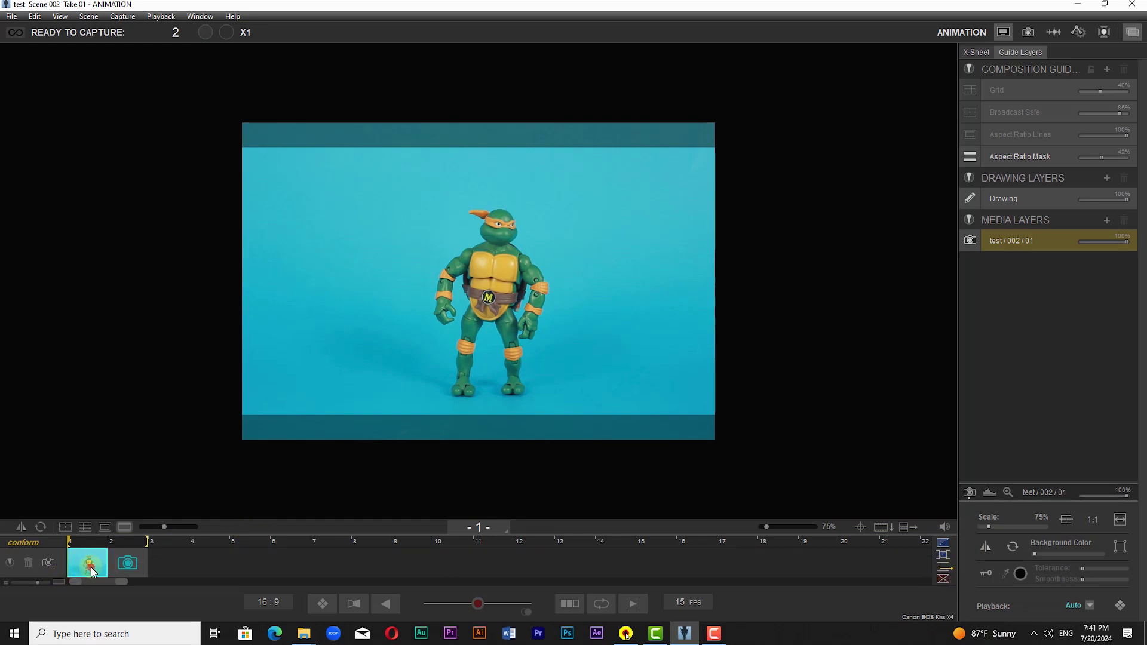
Hold frame 1 for 10 frames on the timeline, and shorten the hold back to a single frame.
mouse_move(573, 339)
left_click(945, 568)
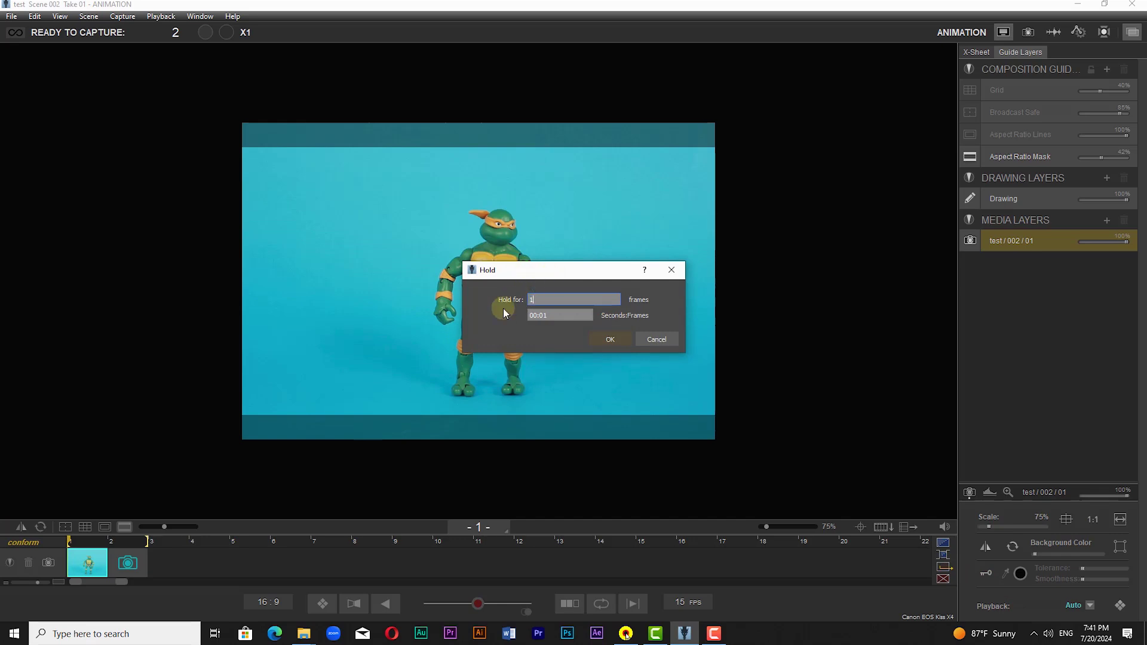
left_click(610, 340)
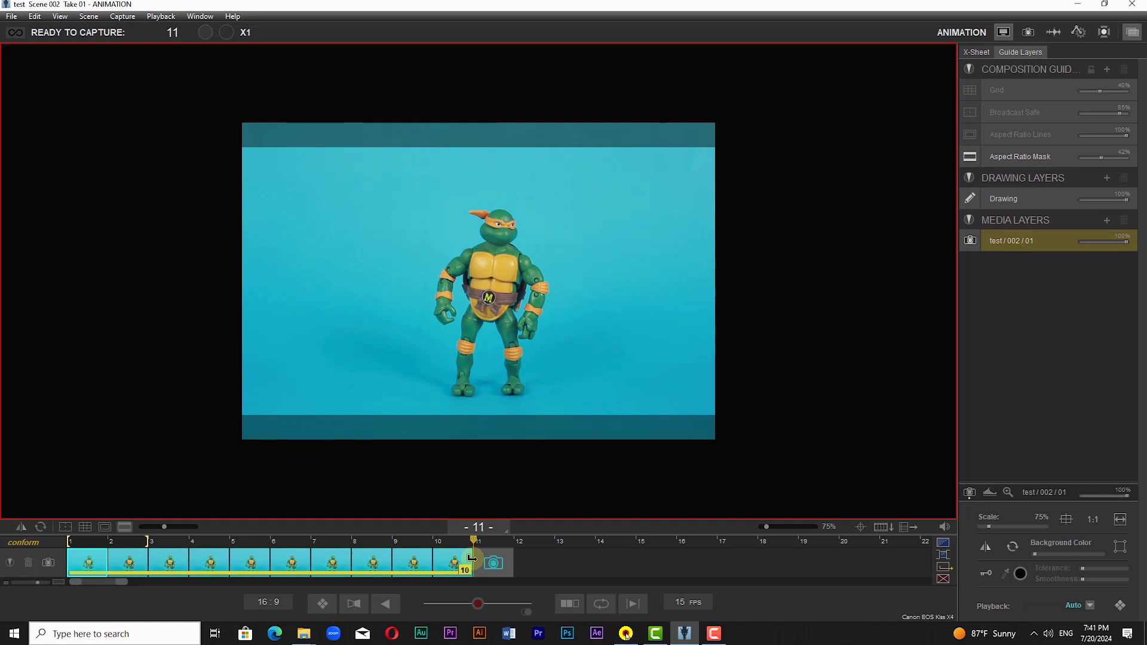
left_click_drag(472, 559, 106, 565)
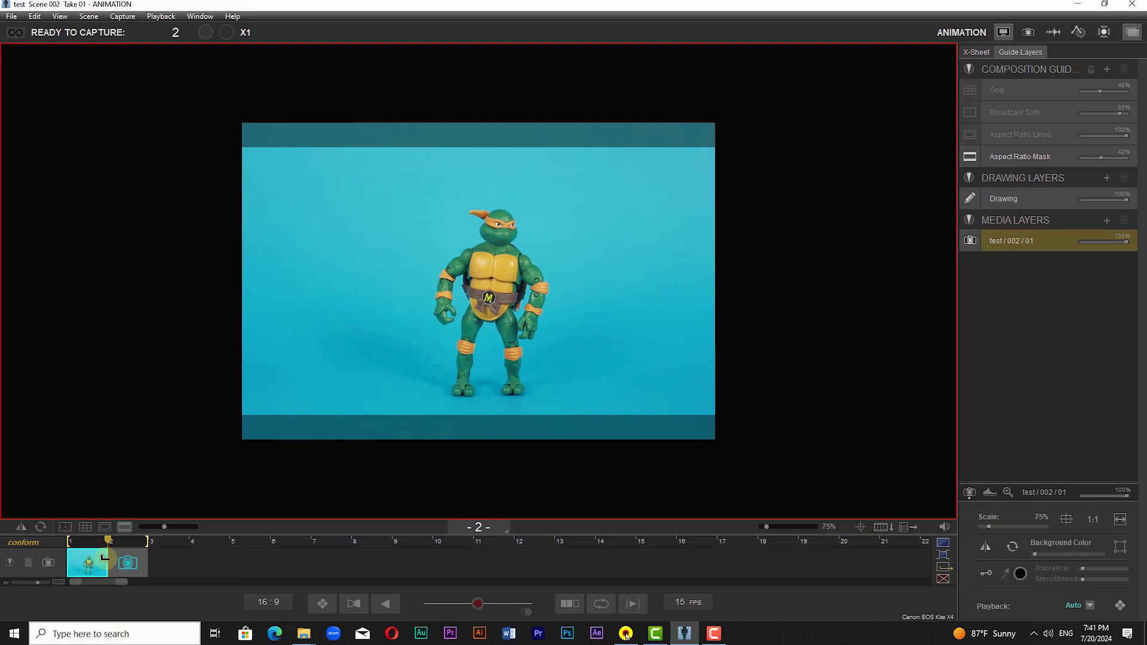
mouse_move(105, 558)
left_mouse_down()
mouse_move(878, 567)
mouse_move(111, 562)
left_mouse_up()
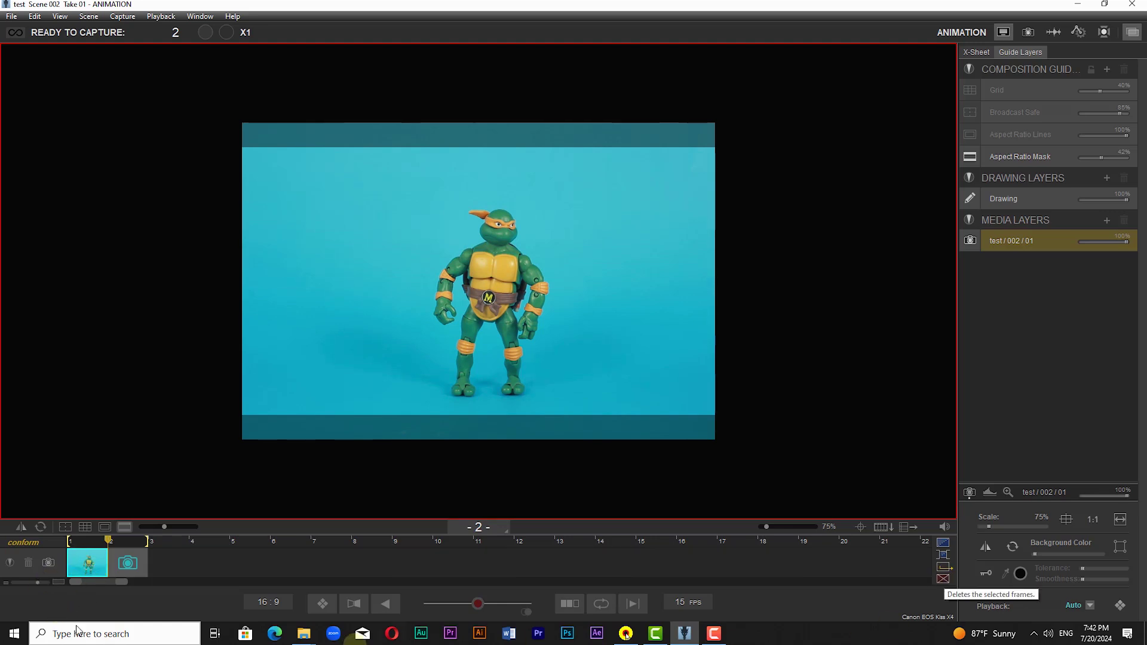
Delete frame 1 from the timeline and show the track of deleted frames.
left_click(84, 563)
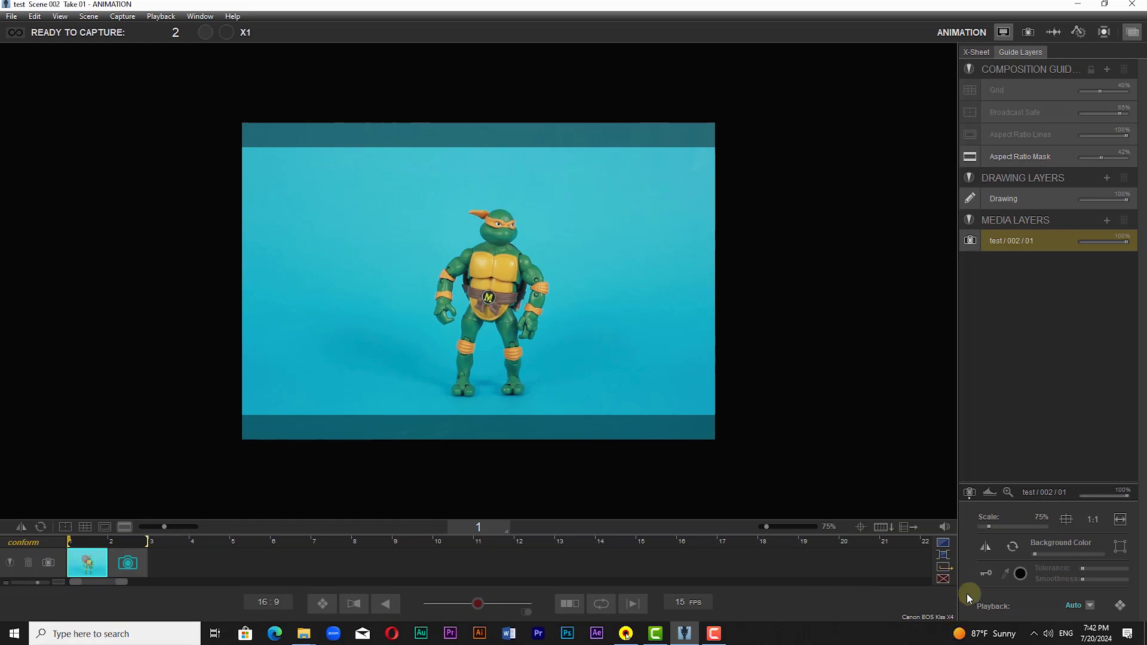
left_click(944, 579)
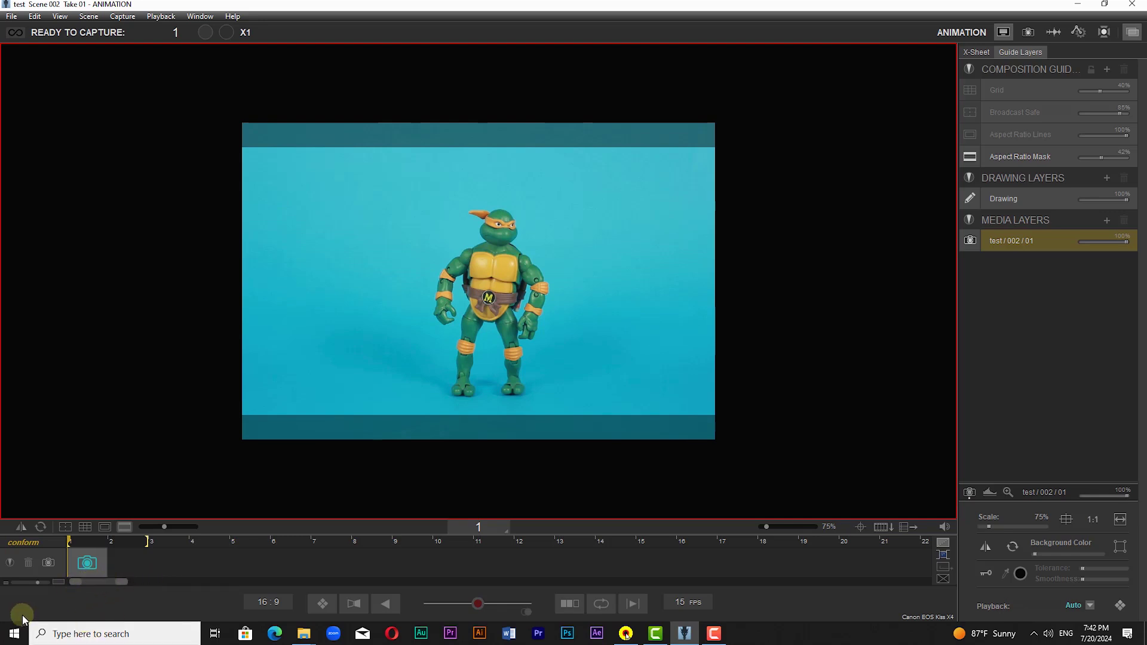
left_click(29, 562)
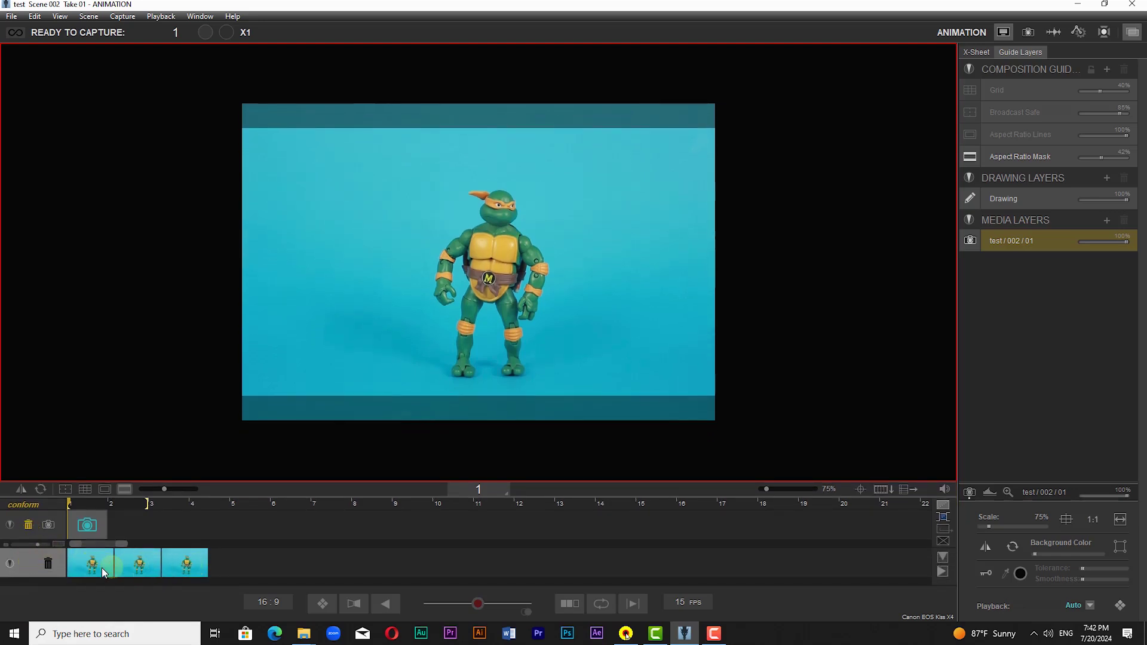
Restore the first deleted frame from the deleted-frames track to the timeline.
left_click(192, 562)
left_click(90, 568)
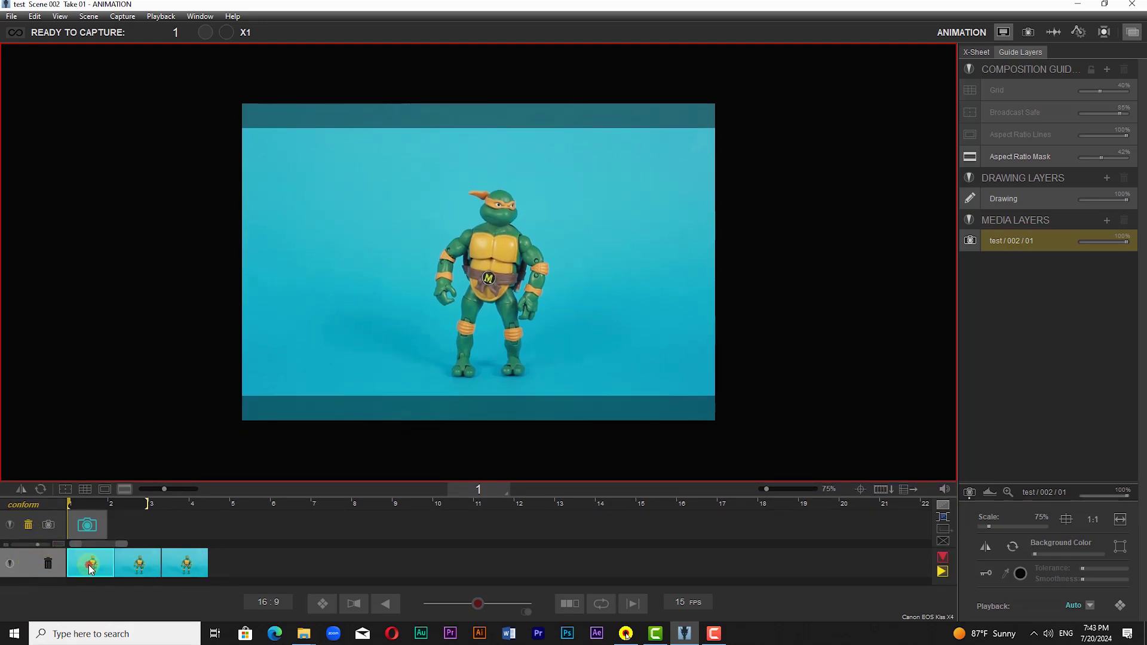
left_click(943, 574)
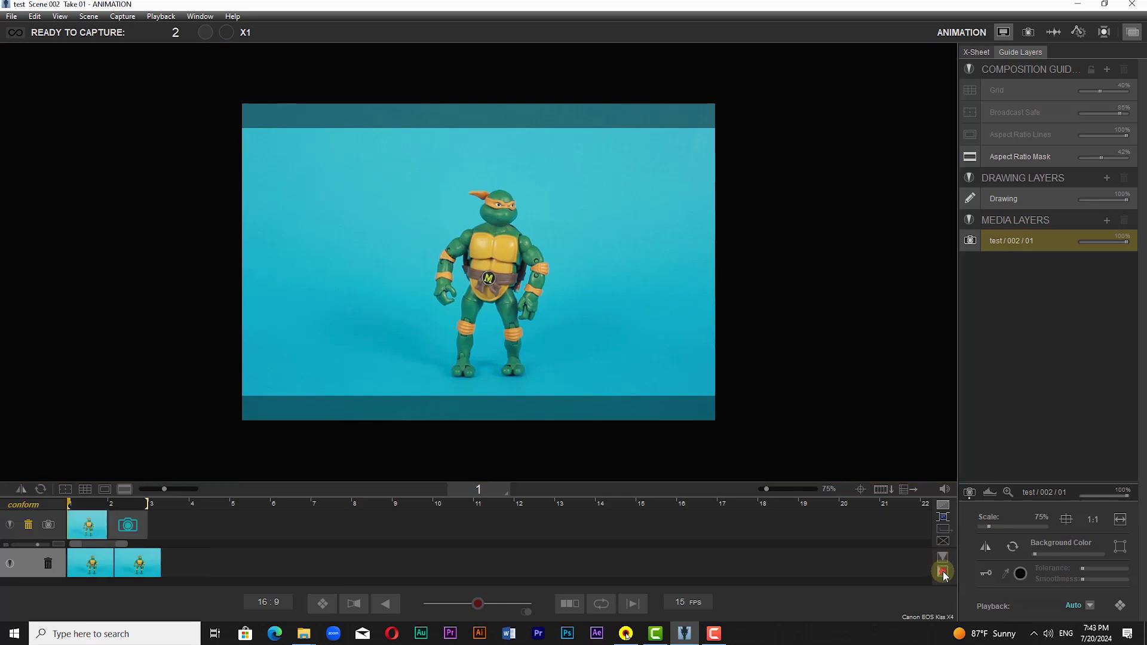
Move the playhead to frame 2 and restore the remaining two deleted frames to the timeline.
left_click(108, 504)
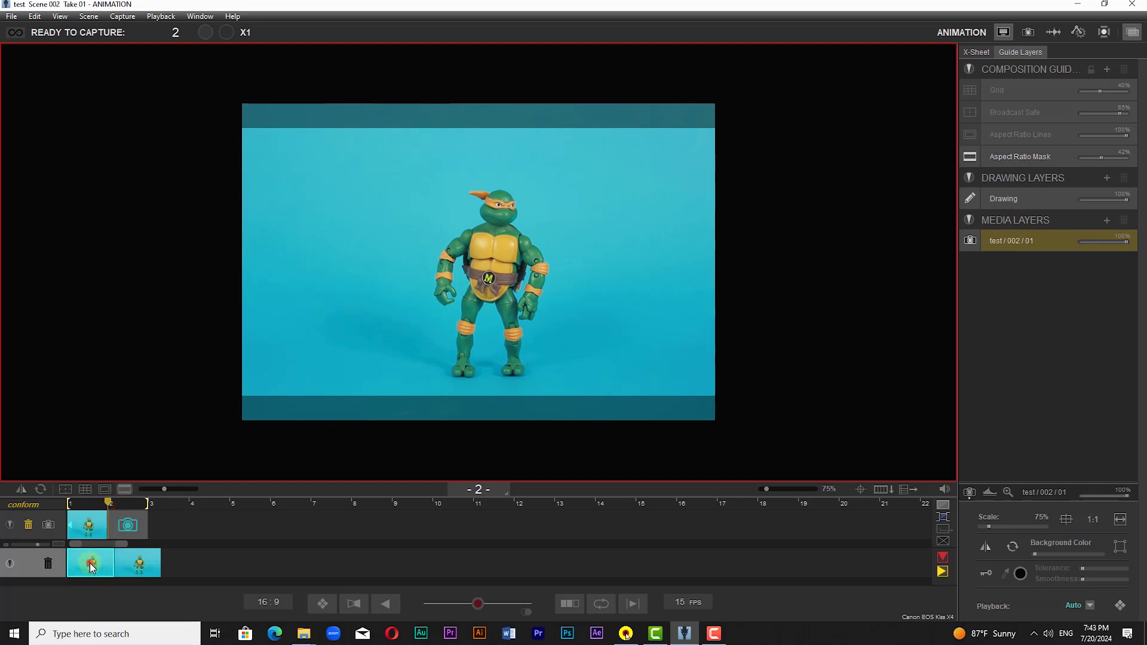
left_click(945, 558)
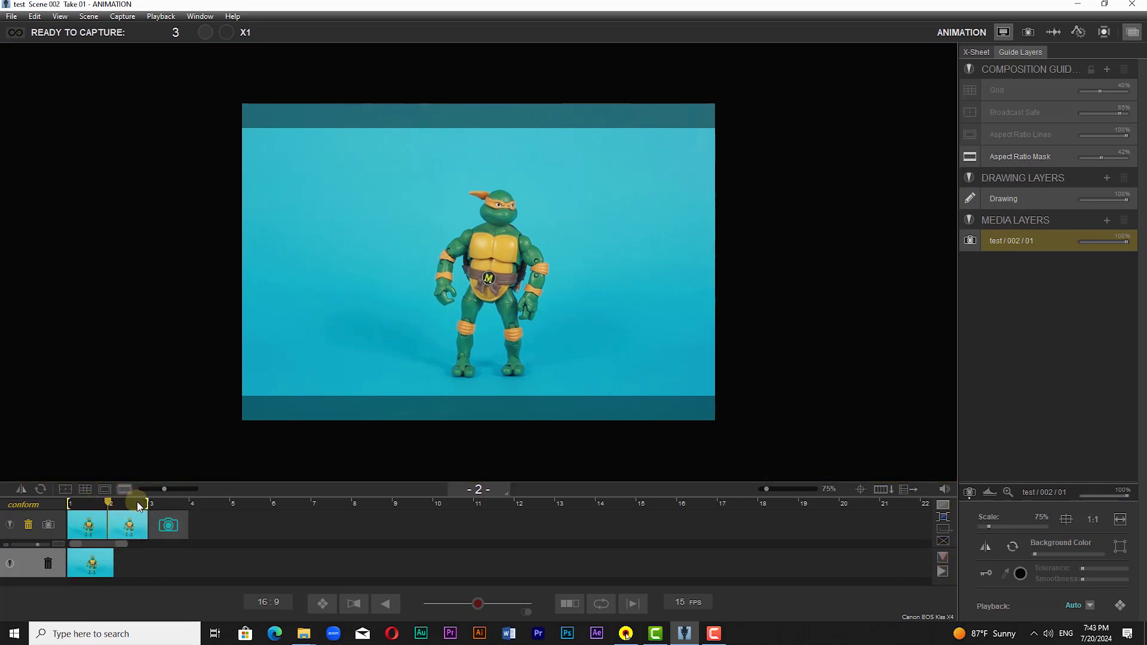
left_click(104, 571)
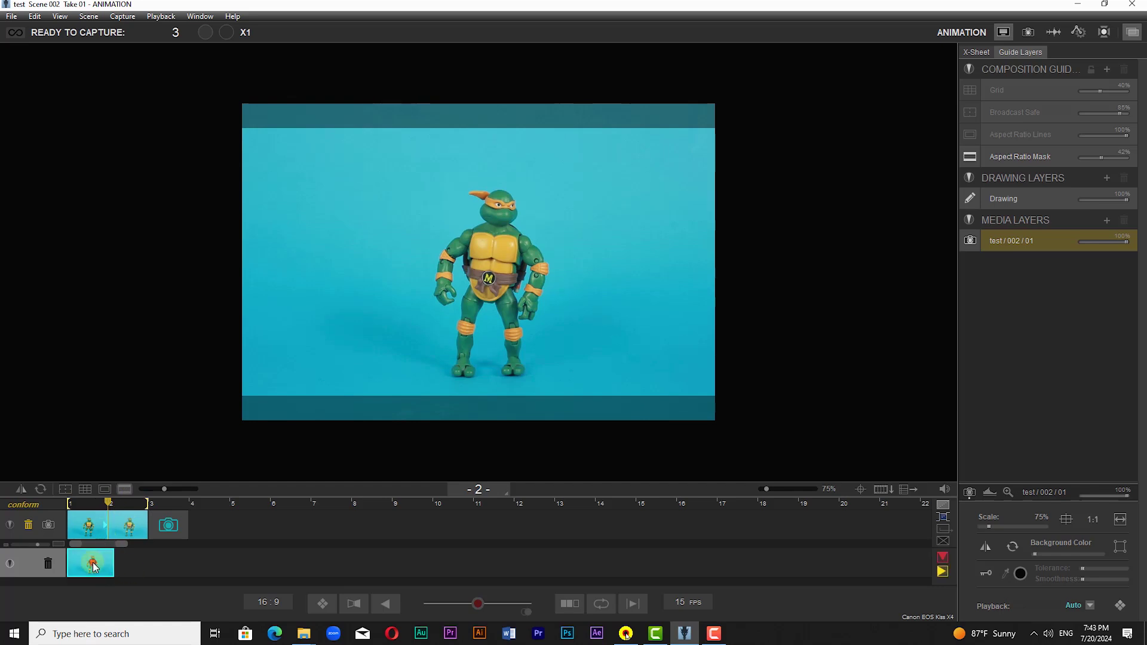
left_click(943, 572)
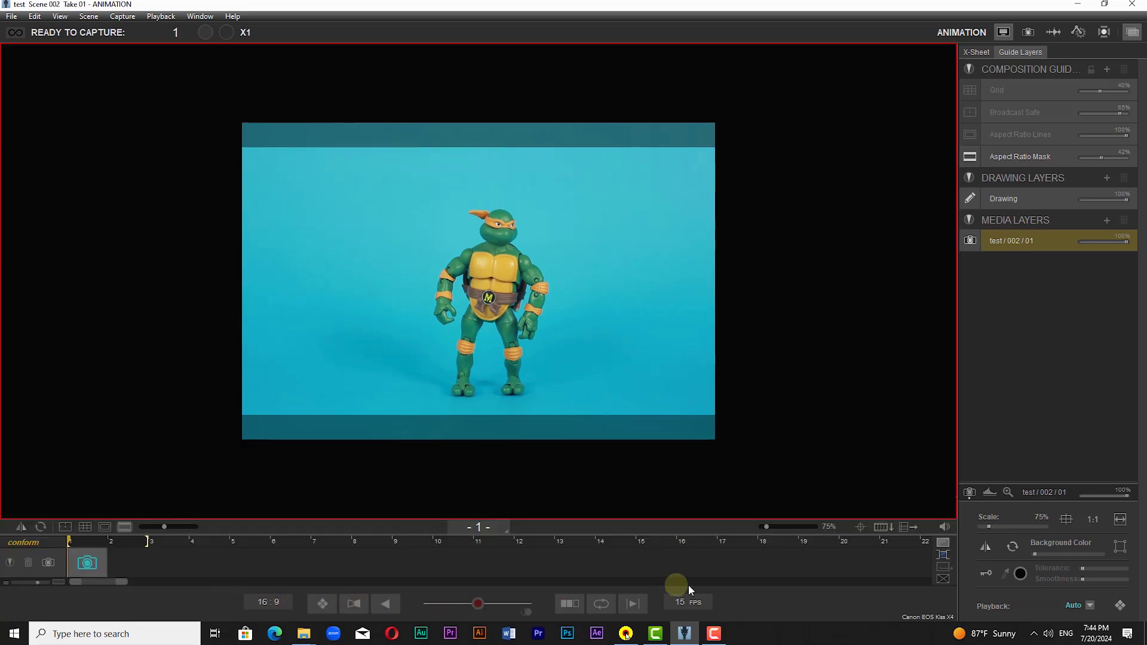
Set the aspect ratio mask to NO MASK.
left_click(270, 603)
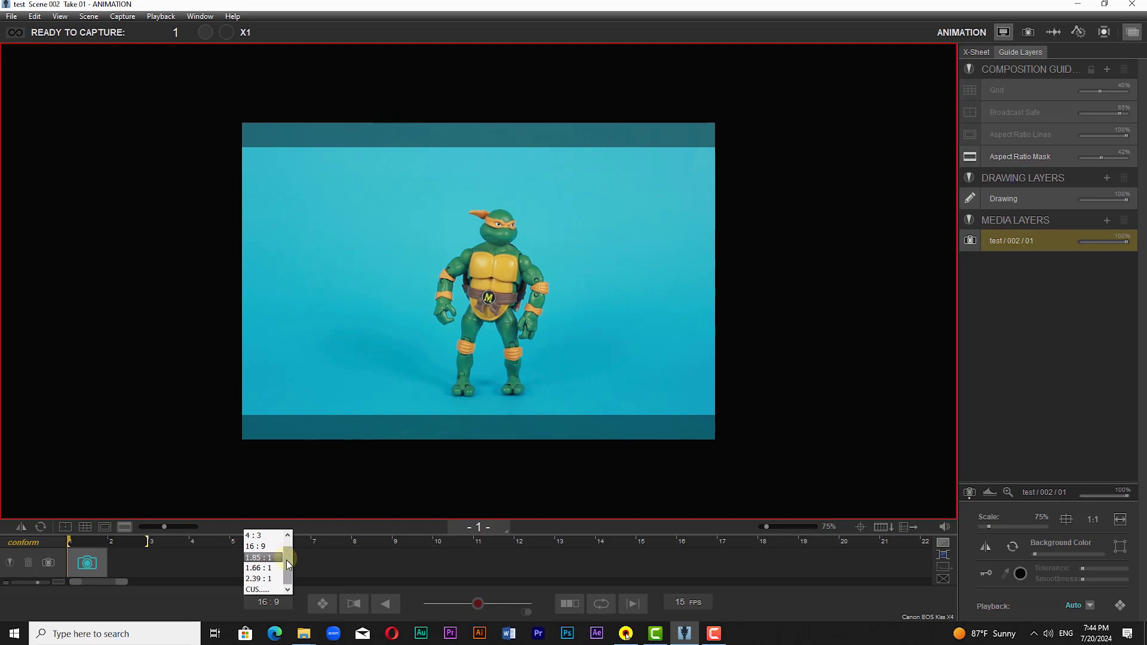
left_click(287, 536)
left_click(266, 537)
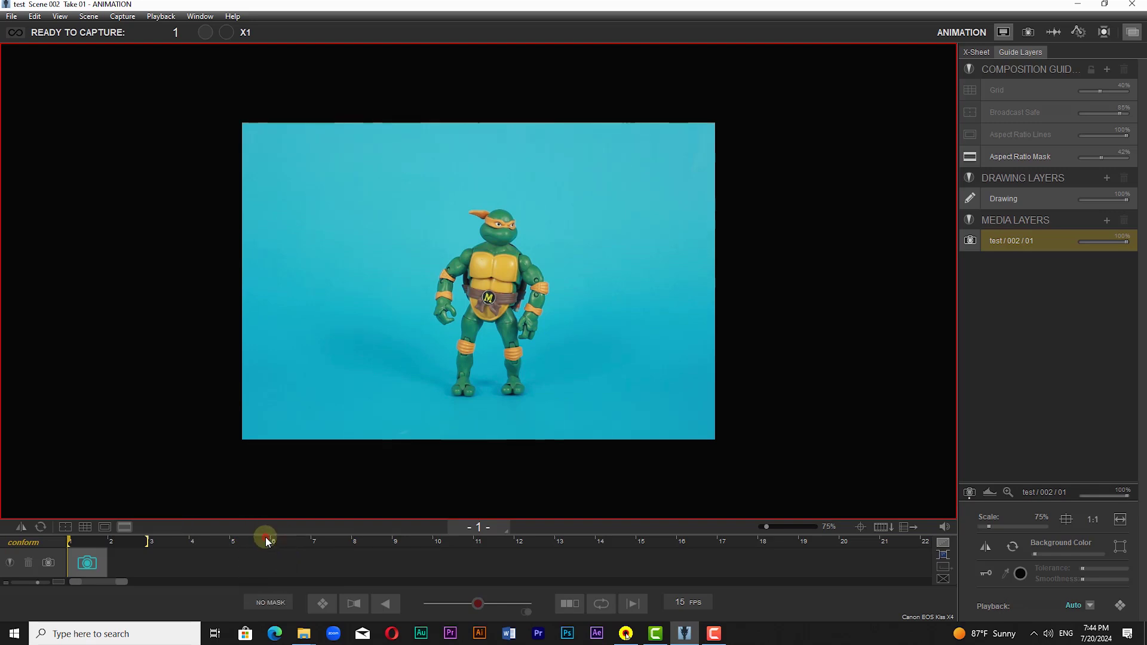
Turn on high-resolution playback and capture frame 1 of the turtle figure.
left_click(323, 602)
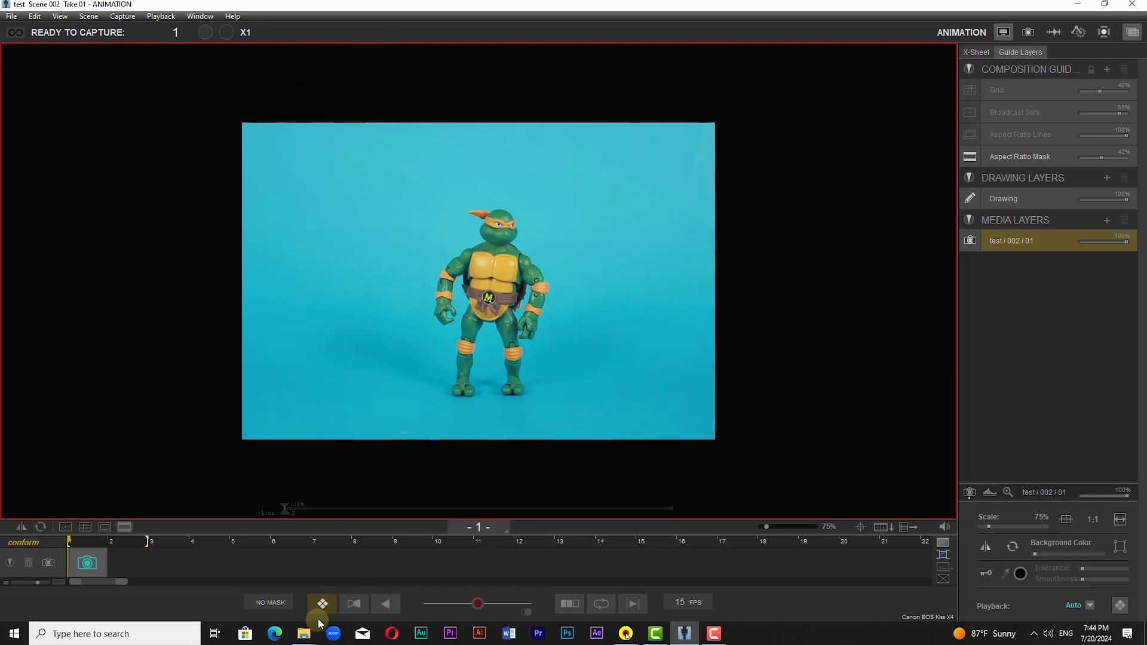
key("Return")
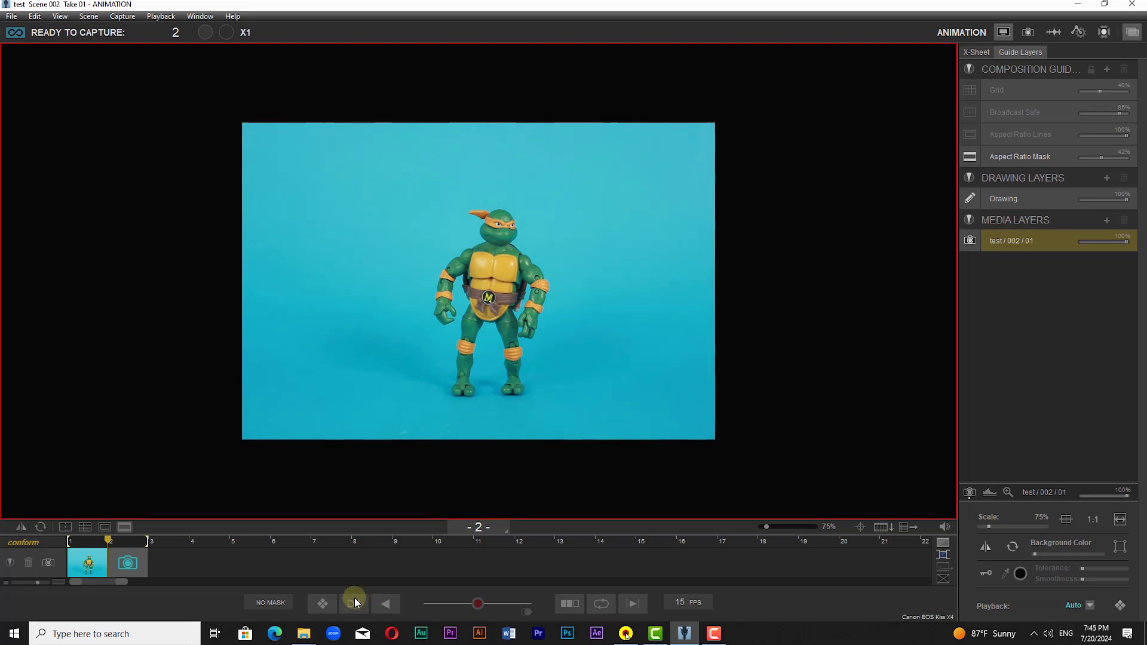
Compare captured frame 1 with the live view by switching the automatic toggle on and off twice.
left_click(354, 605)
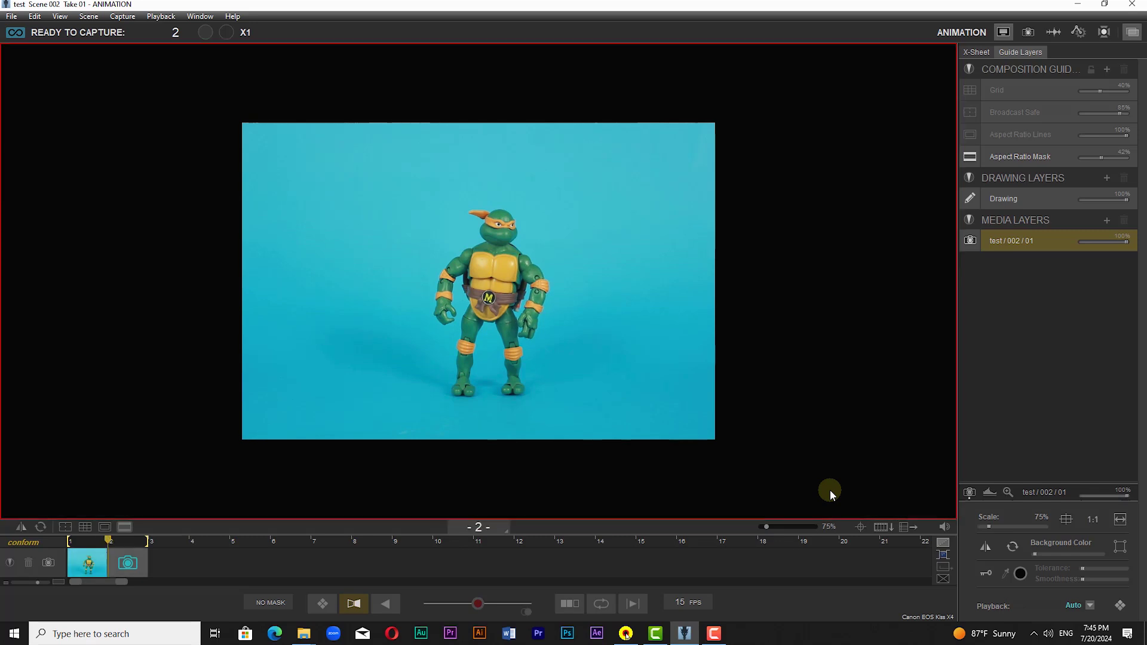
key("3")
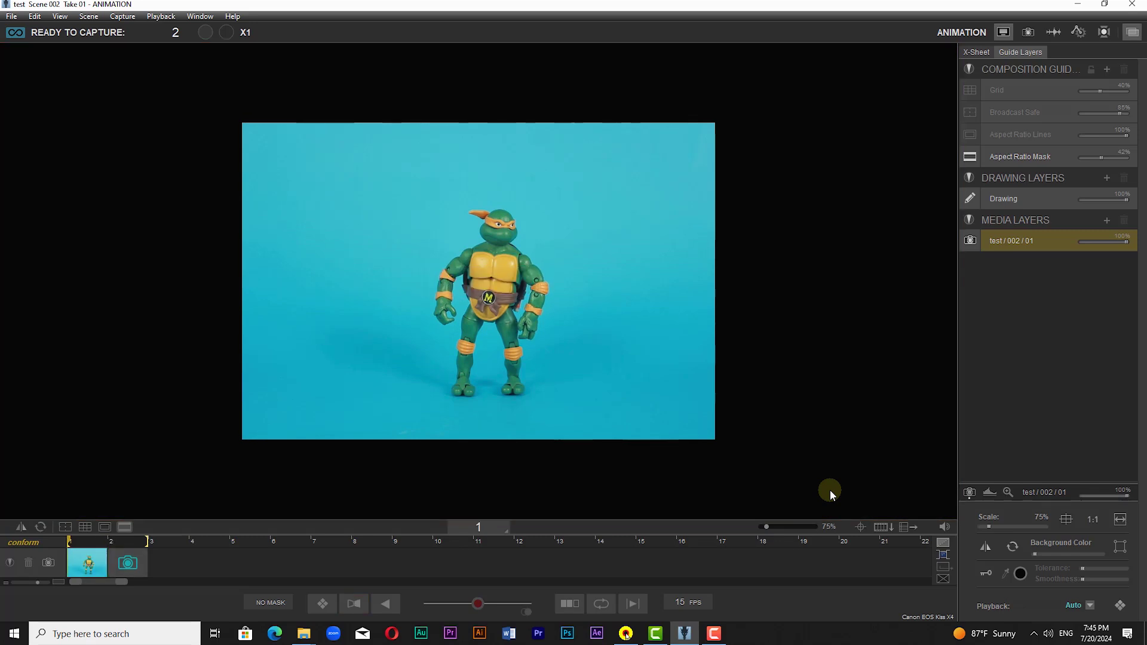
key("3")
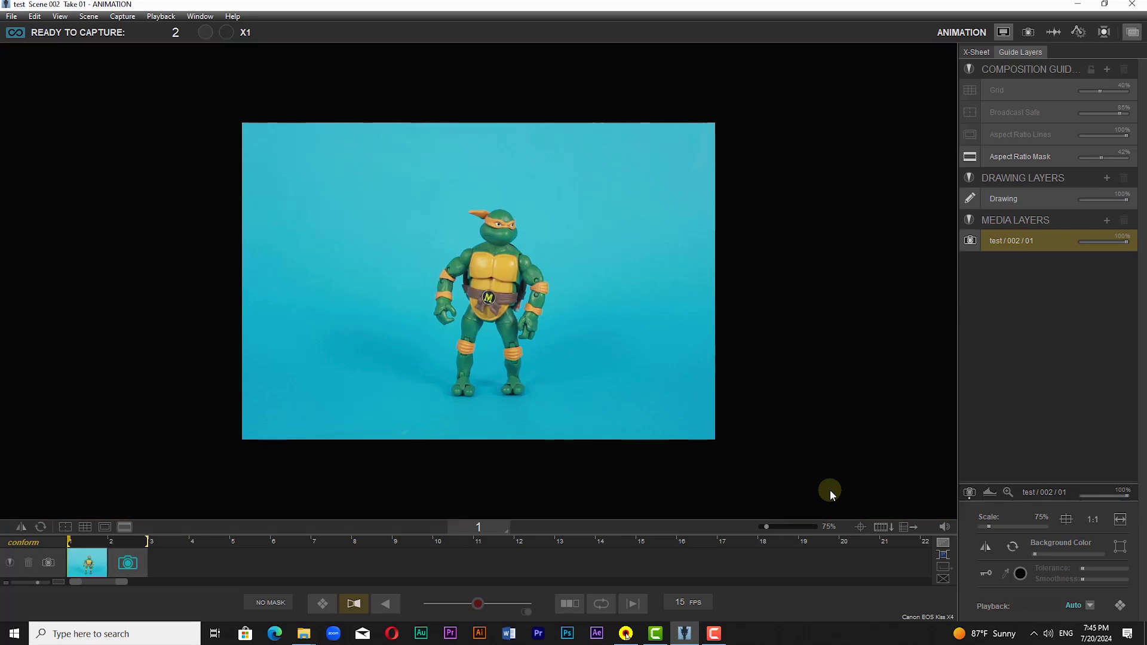
key("3")
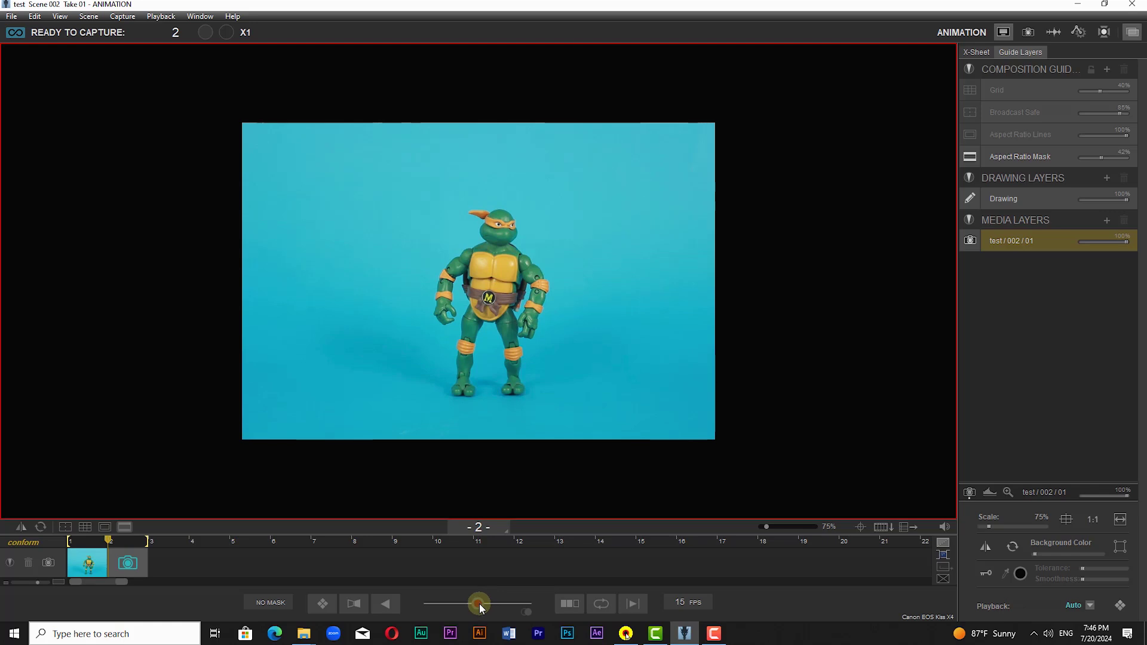
Blend frame 1 over the live view with the onion skin about halfway, and magnify the turtle's torso to 300%.
left_click_drag(480, 604, 505, 604)
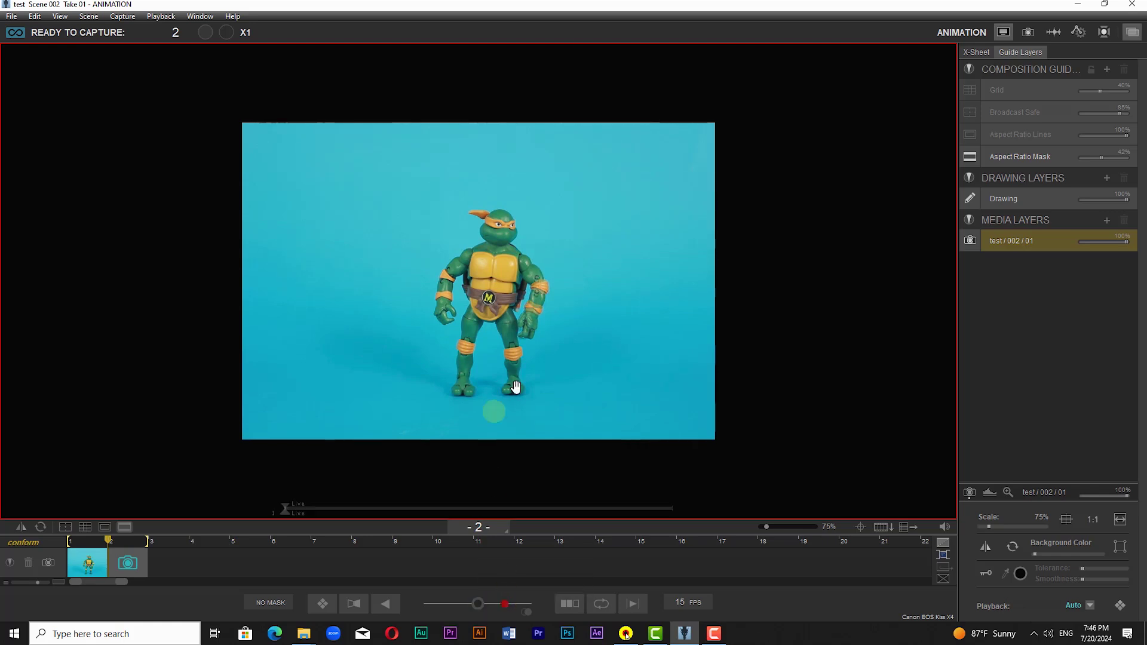
left_click(799, 526)
left_click_drag(600, 400, 530, 365)
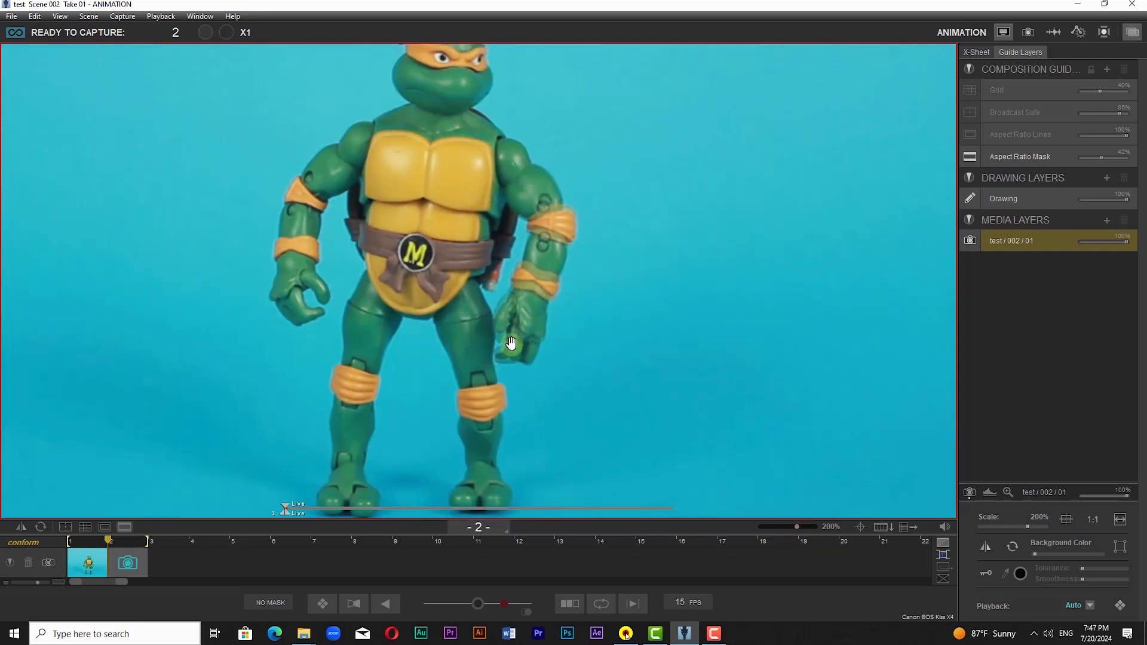
left_click(804, 526)
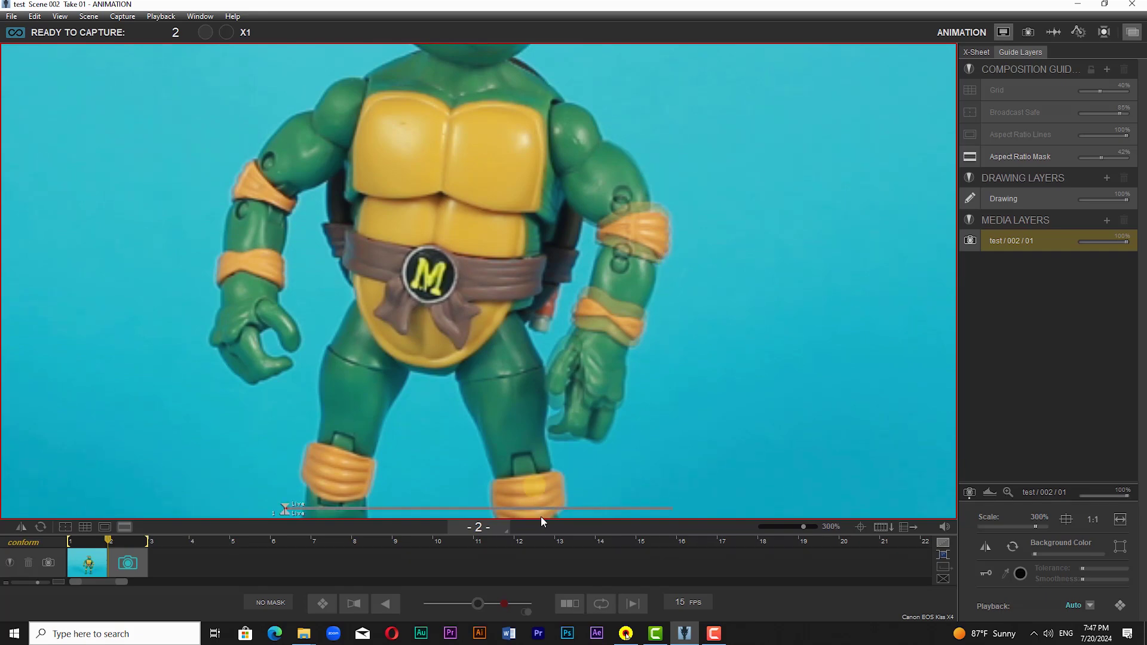
Set the onion skin's frame echo to 3 and its mode to Difference.
right_click(525, 611)
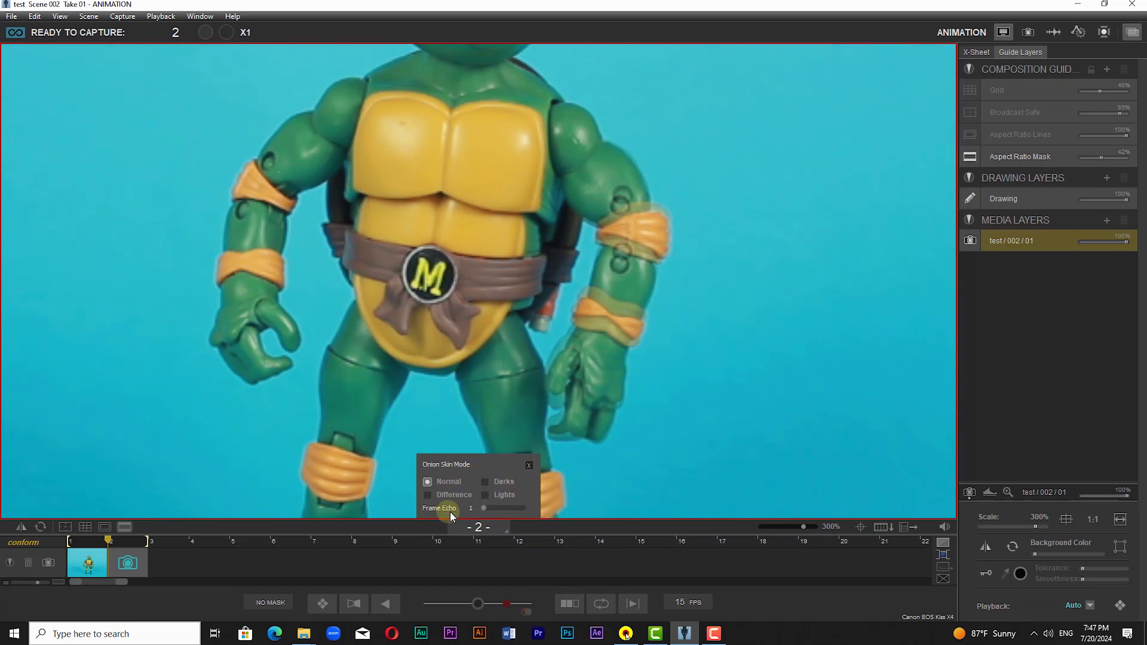
mouse_move(485, 508)
left_mouse_down()
mouse_move(514, 509)
mouse_move(487, 509)
mouse_move(499, 509)
left_mouse_up()
left_click(593, 372)
left_click(527, 300)
left_click(426, 495)
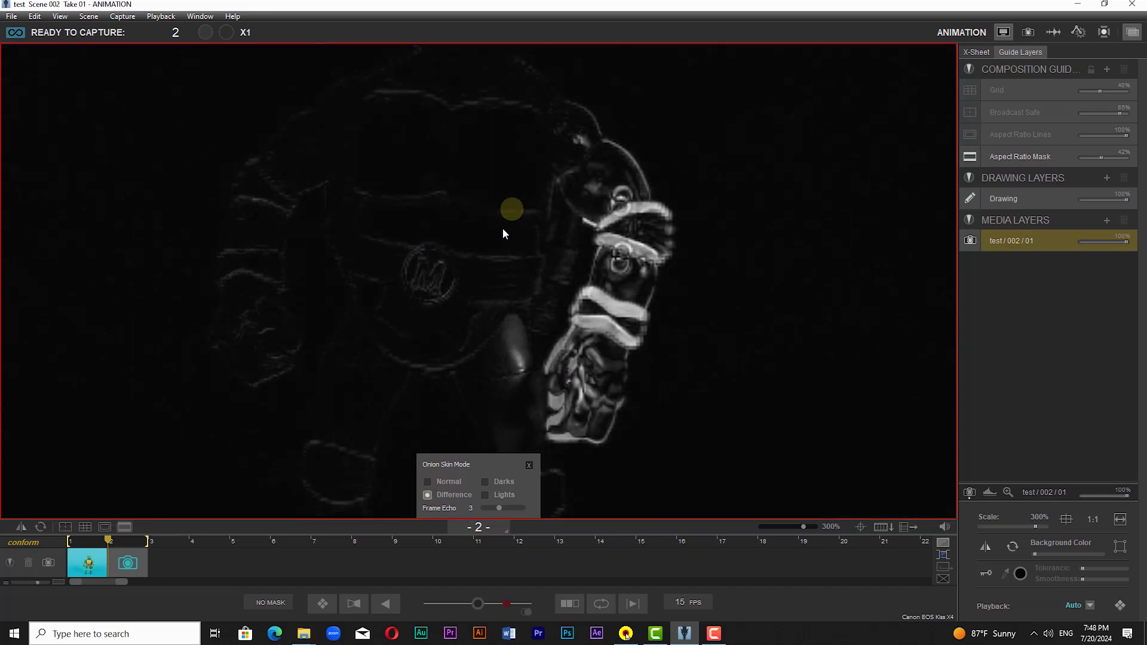
left_click(507, 601)
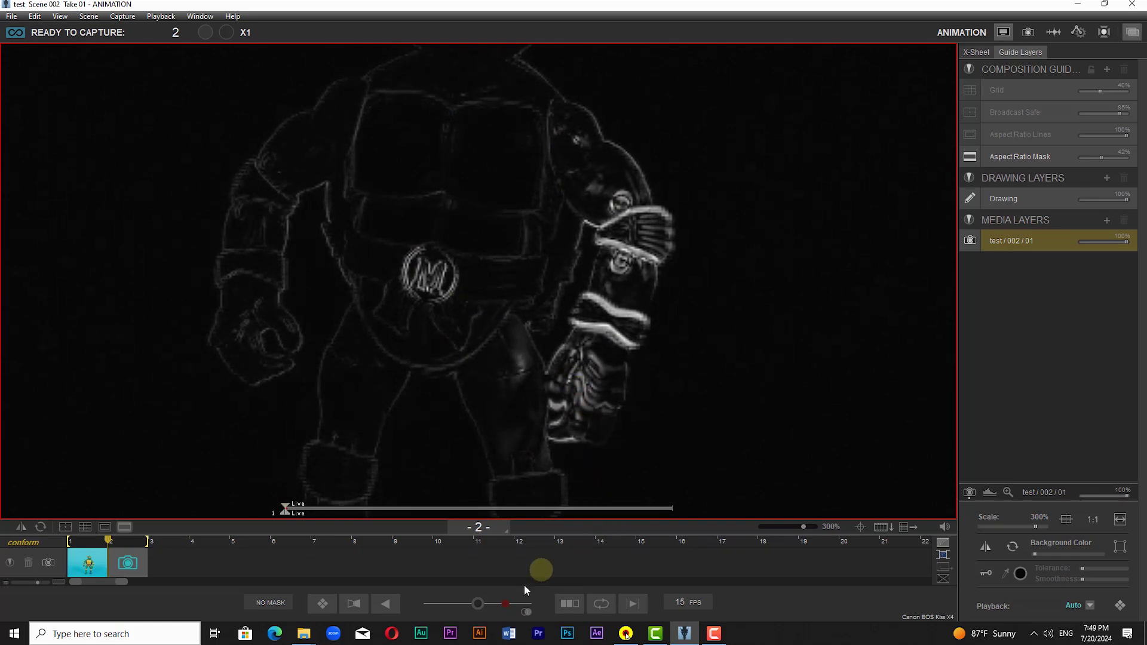
Return the onion skin mode to Normal and reset the onion skin blend to its central position.
left_click(525, 612)
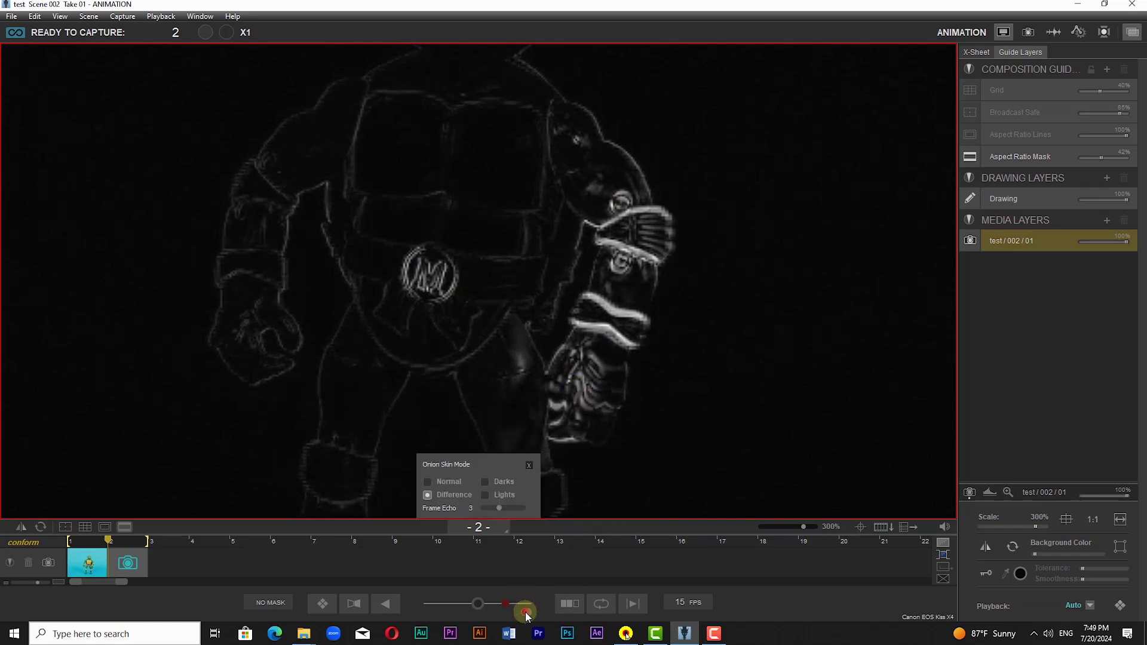
left_click(429, 480)
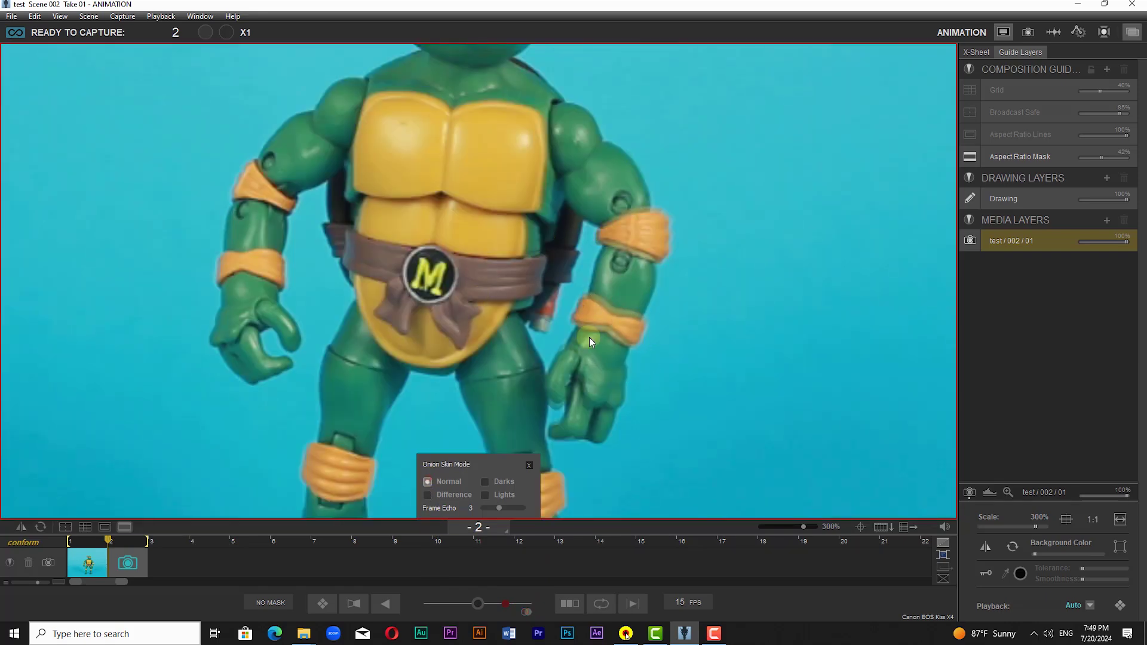
left_click(528, 465)
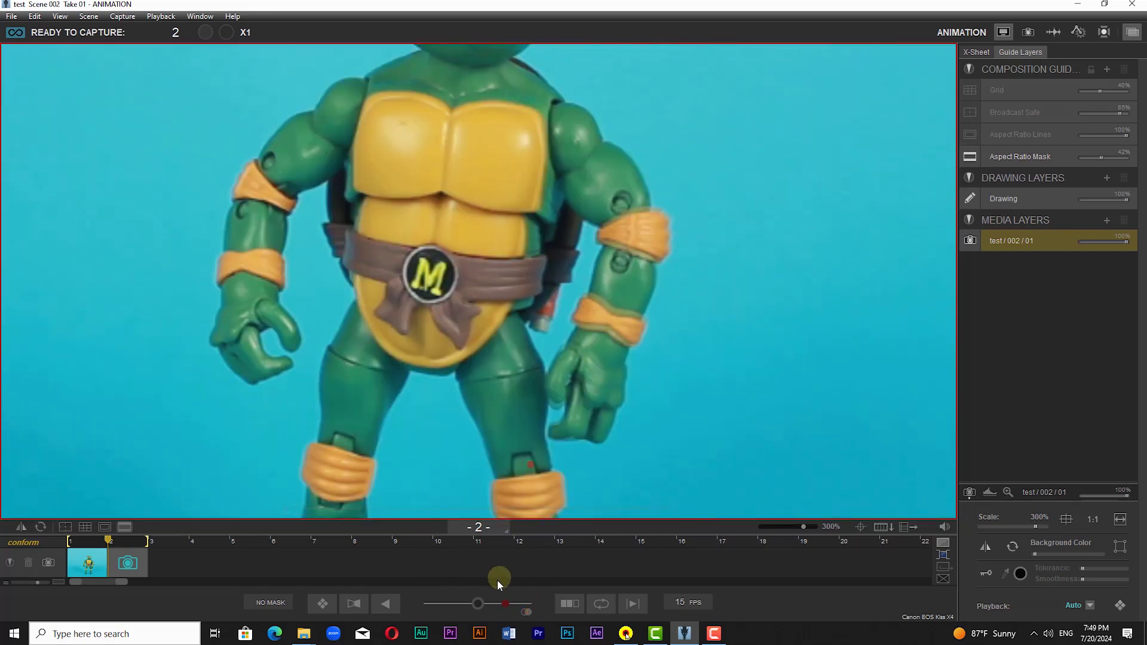
left_click(478, 605)
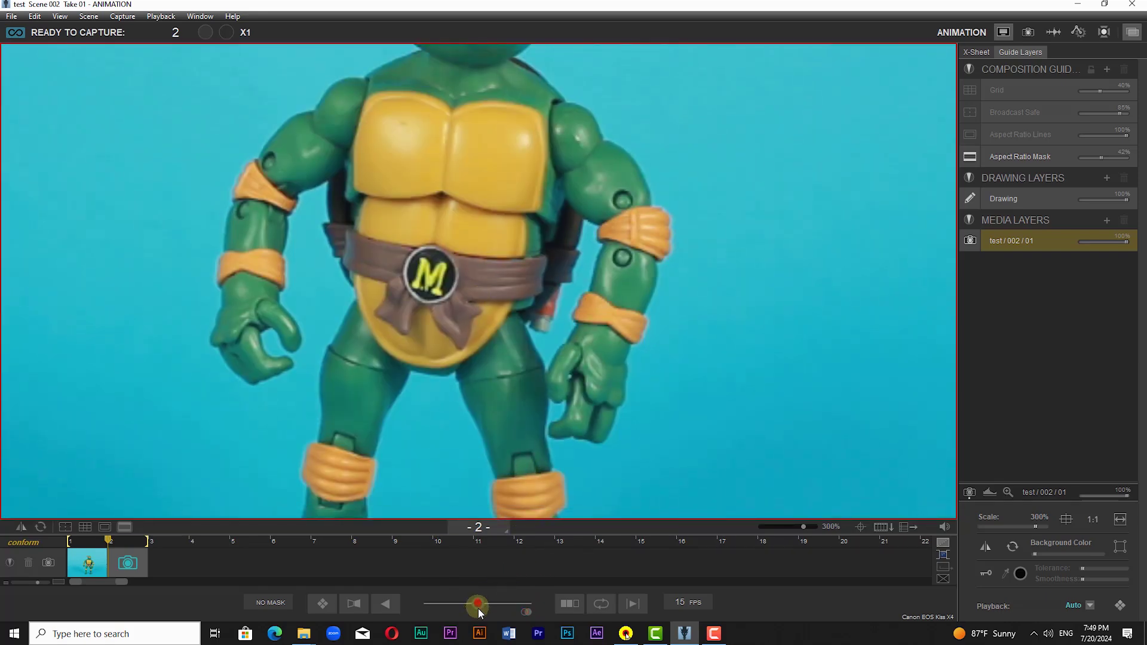
Switch the black frames at the end of playback on and off, and fit the image to the viewport.
left_click(571, 604)
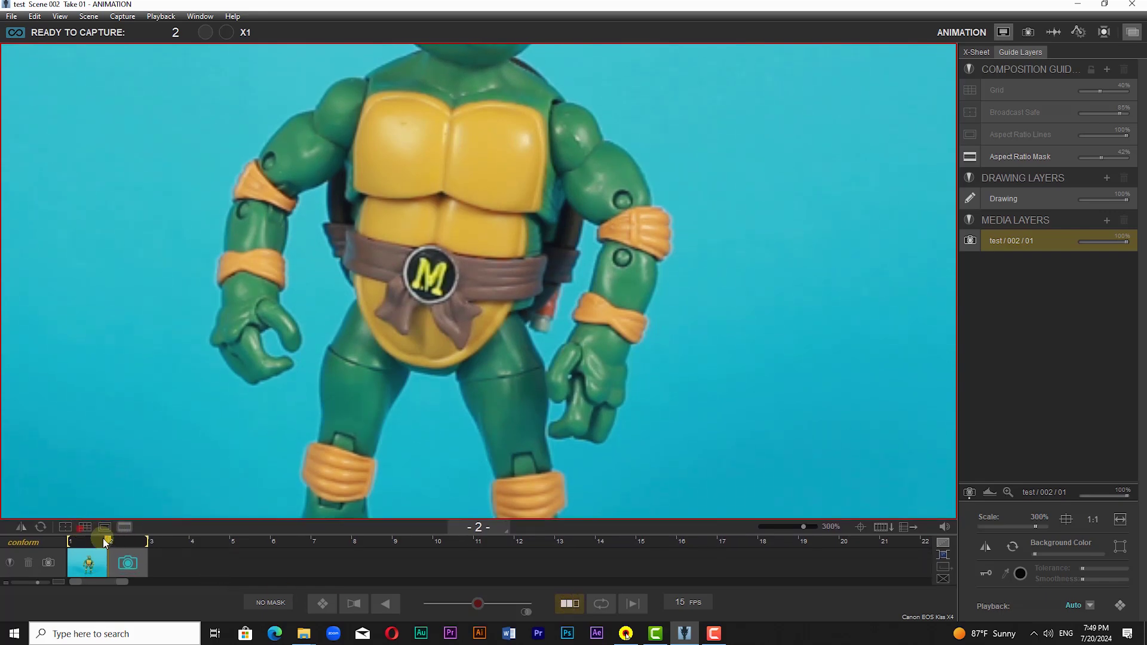
left_click(214, 575)
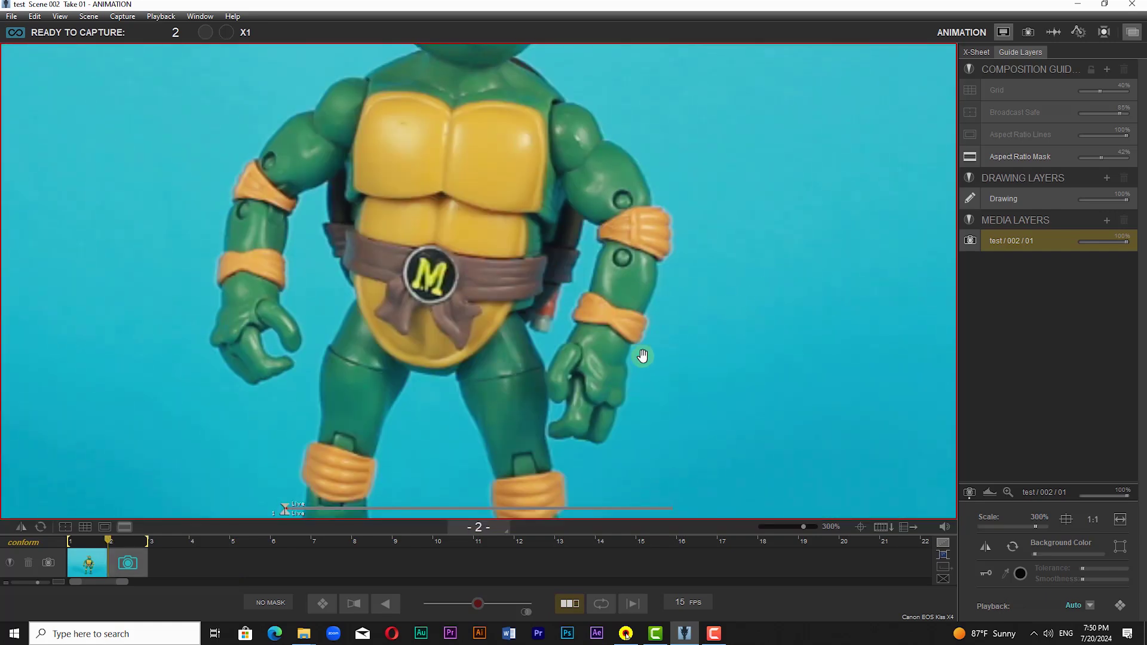
left_click(717, 551)
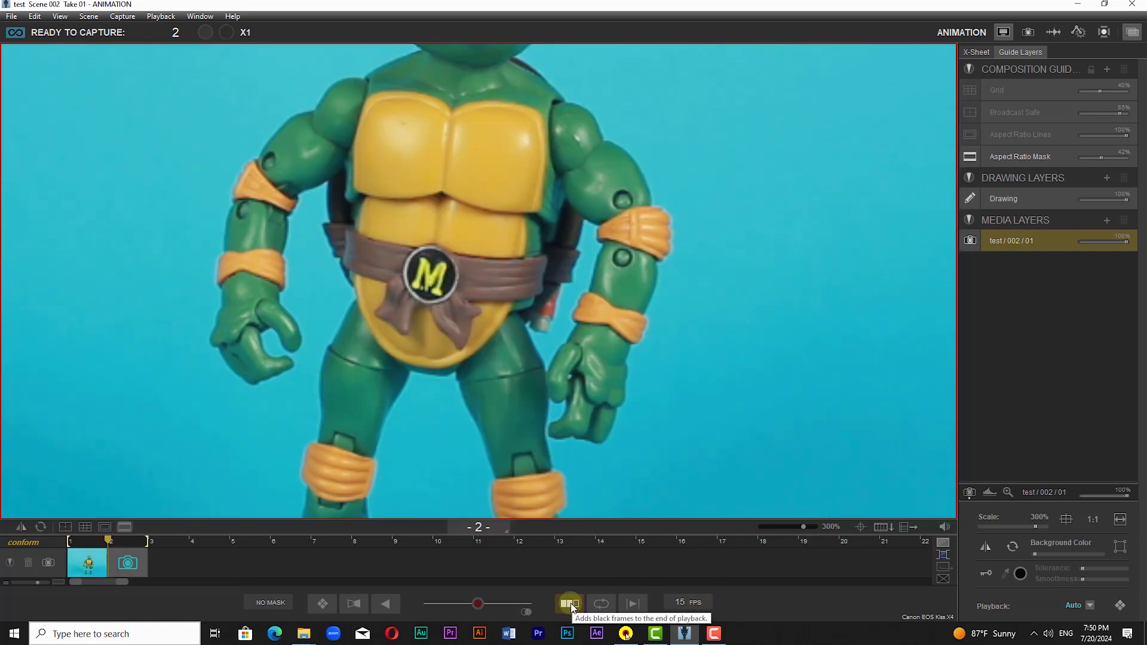
left_click_drag(804, 527, 770, 526)
left_click(569, 605)
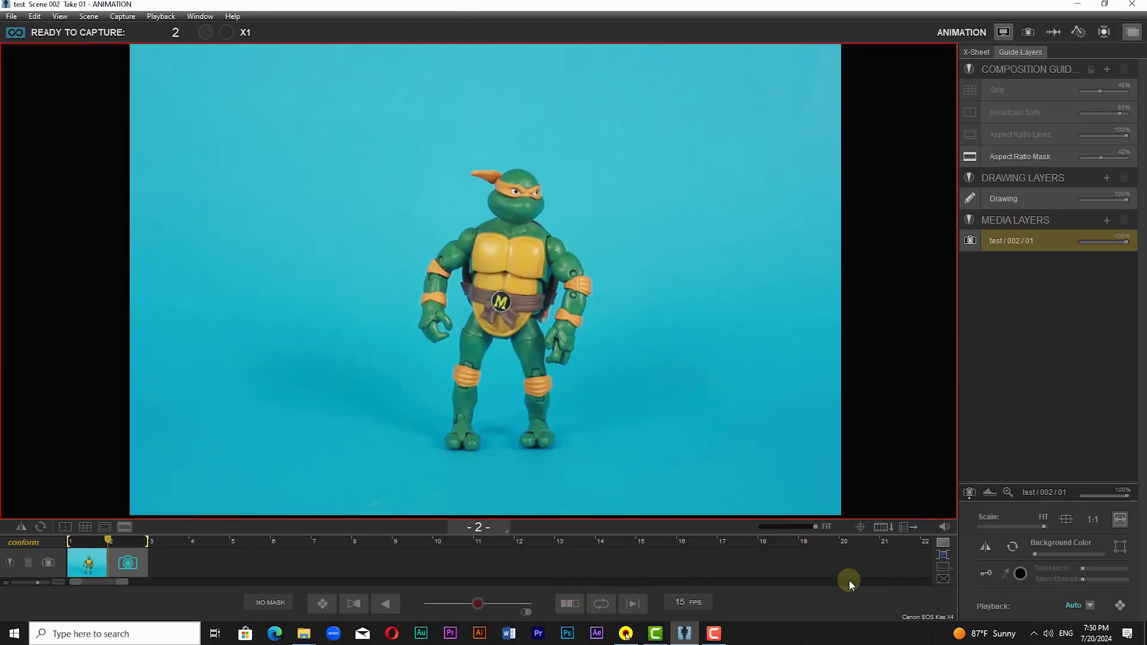
Switch playback looping on and off, and enable playback of only a short segment of the animation.
left_click(604, 604)
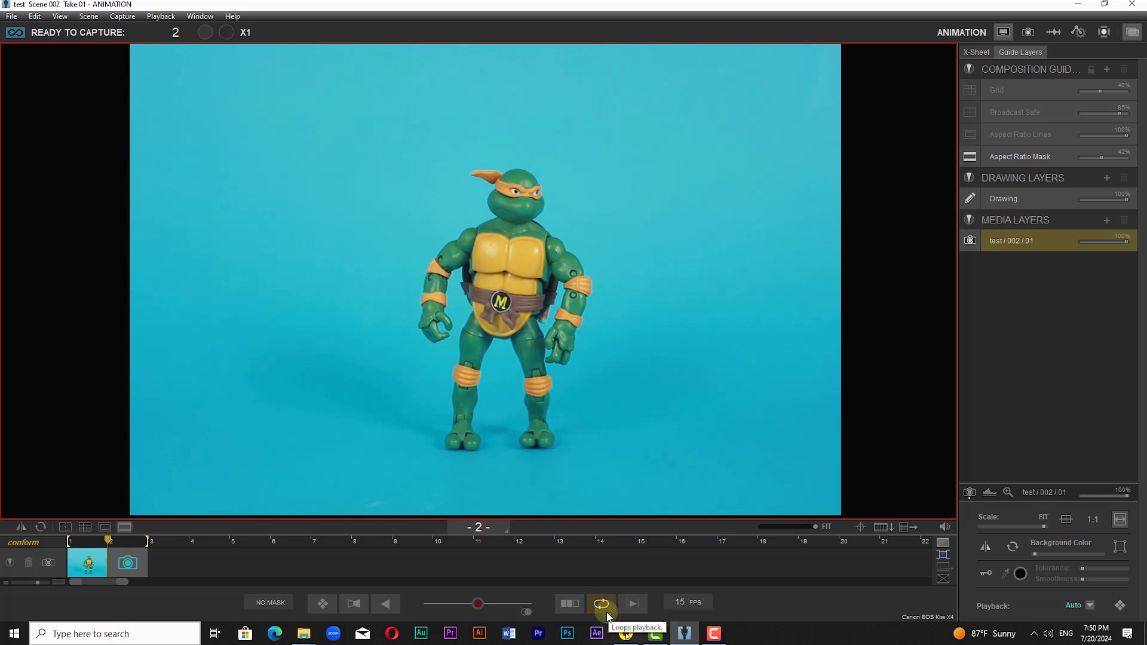
left_click(607, 612)
left_click(634, 606)
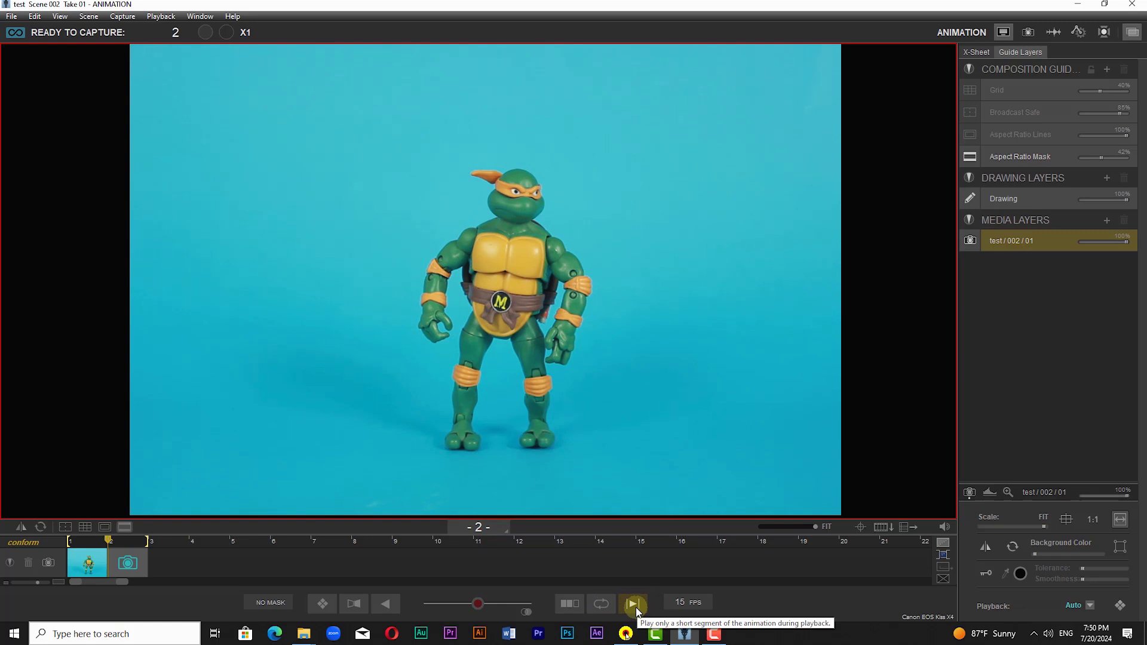
Adjust the Short play frame count in the Playback preferences and close the preferences.
left_click(11, 17)
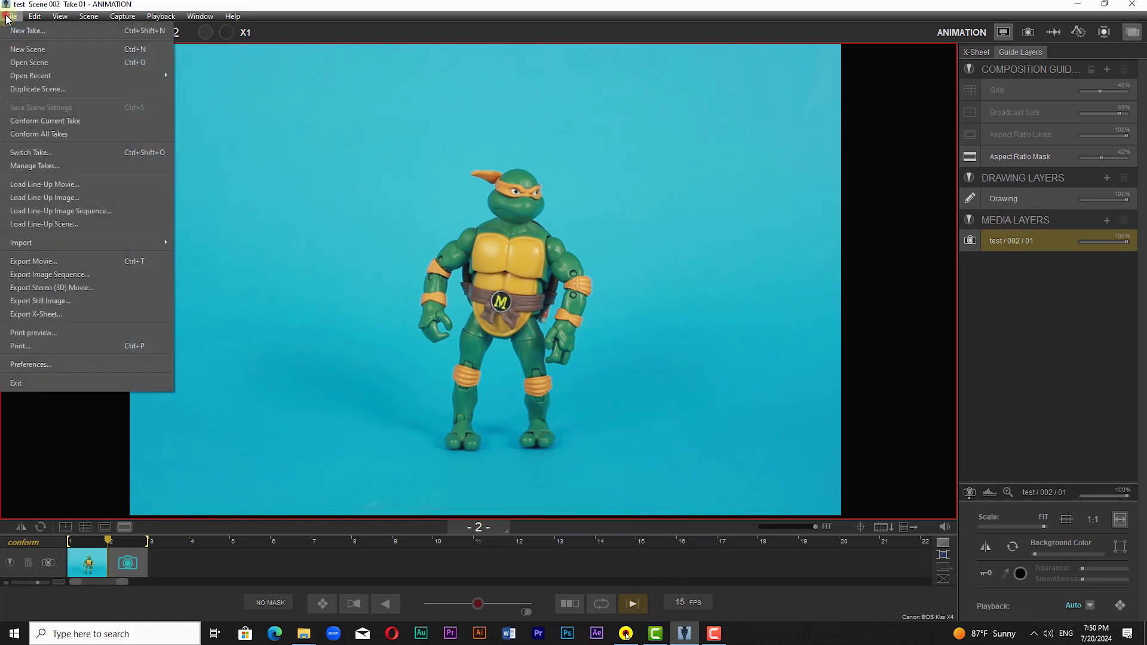
left_click(27, 365)
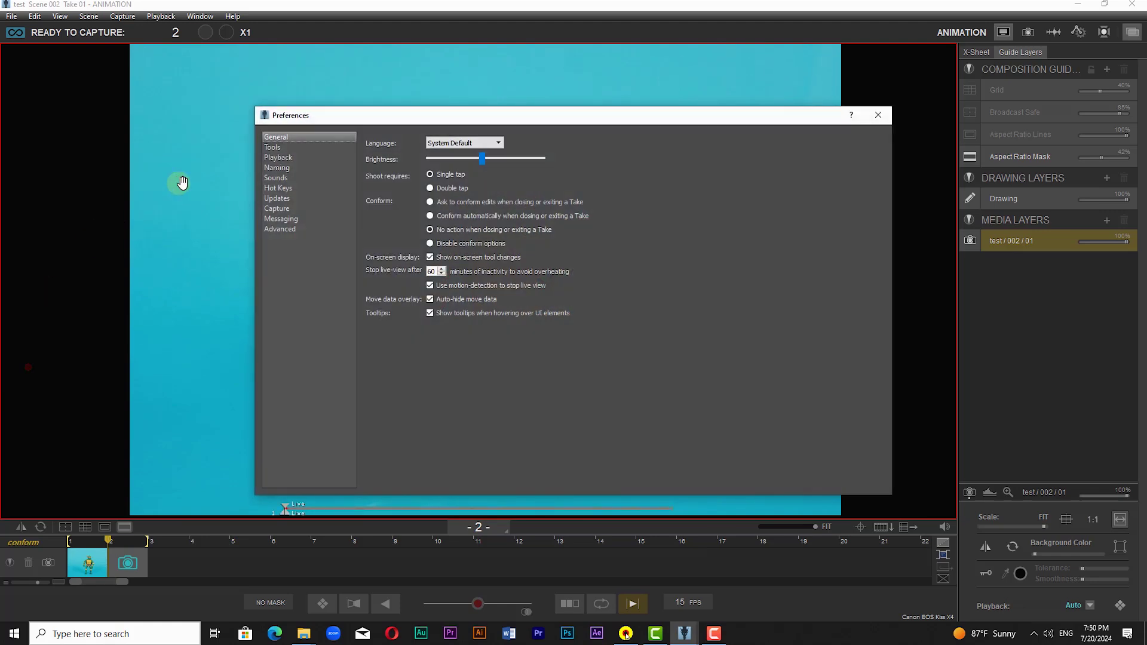
left_click(295, 159)
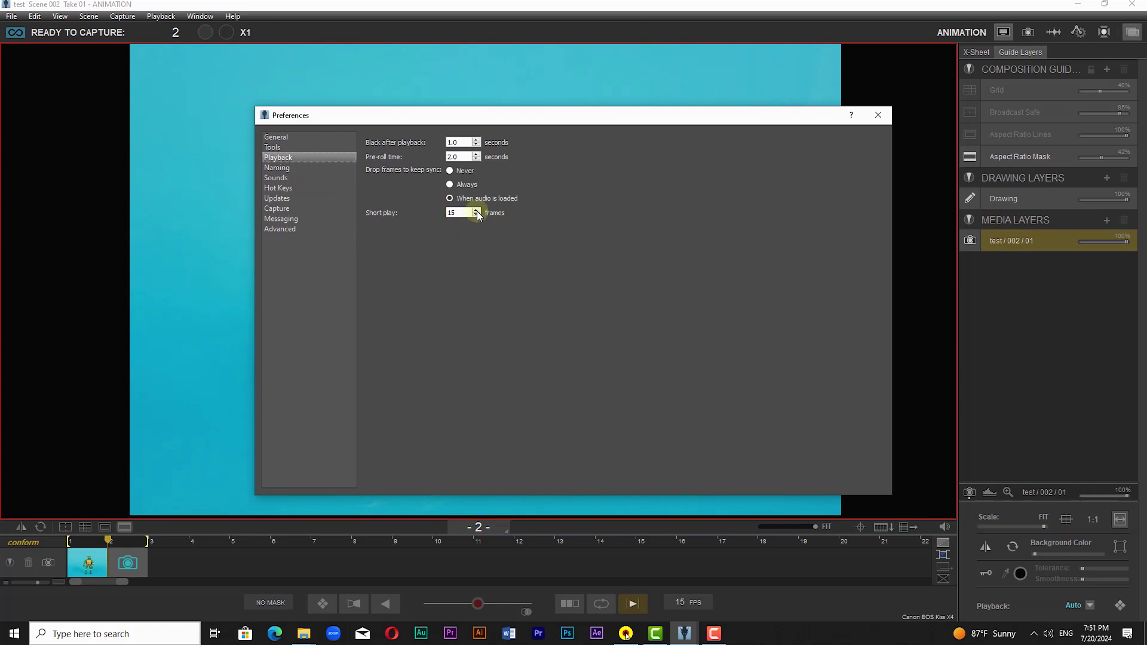
left_click(477, 210)
left_click(878, 115)
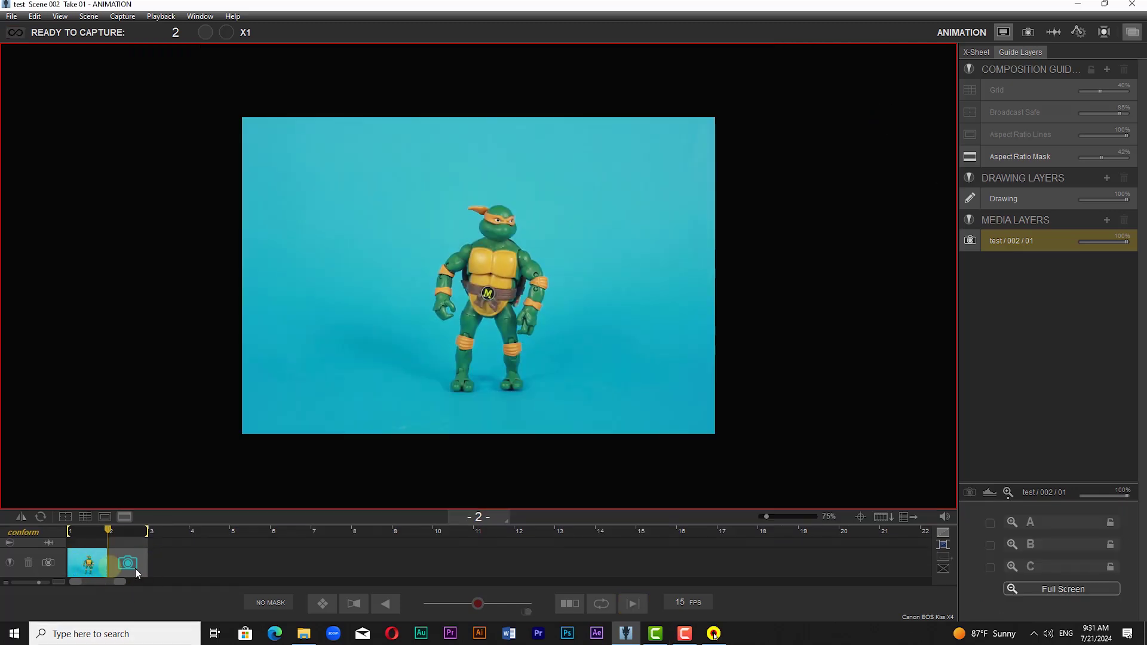
Copy captured frame 1 in the timeline.
right_click(88, 568)
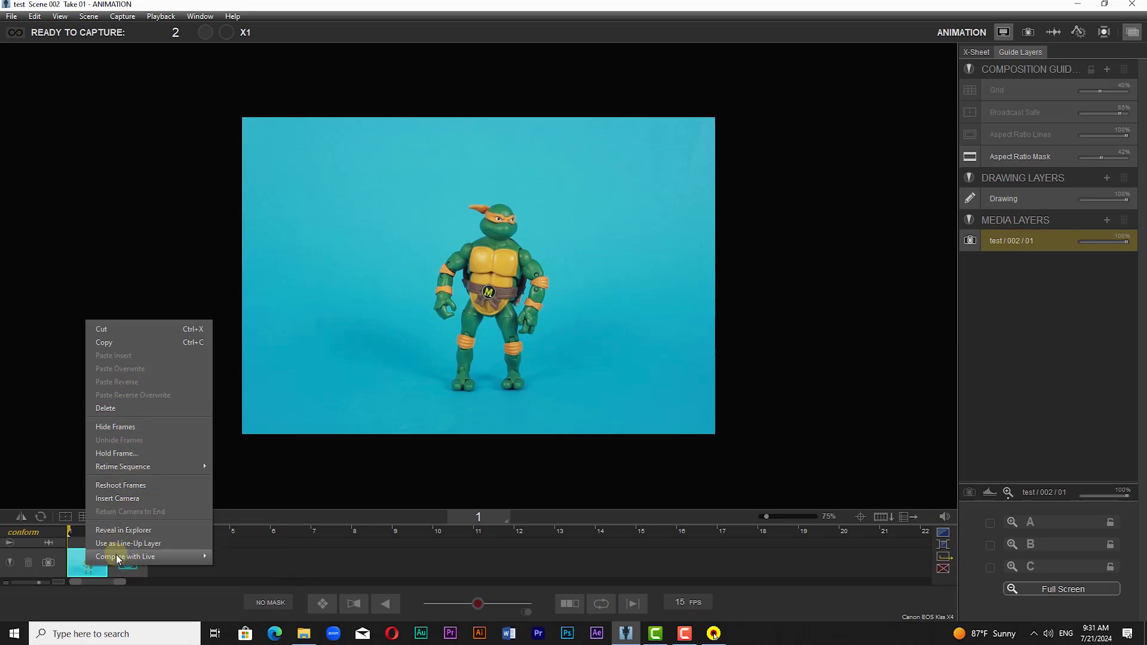
right_click(88, 561)
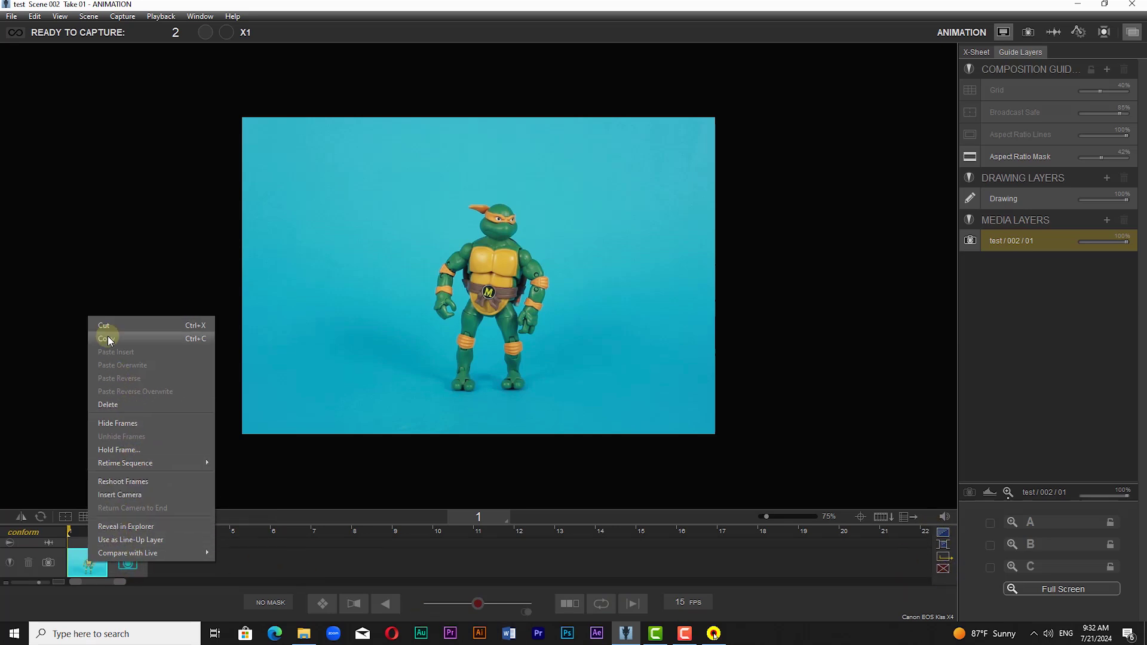
left_click(107, 339)
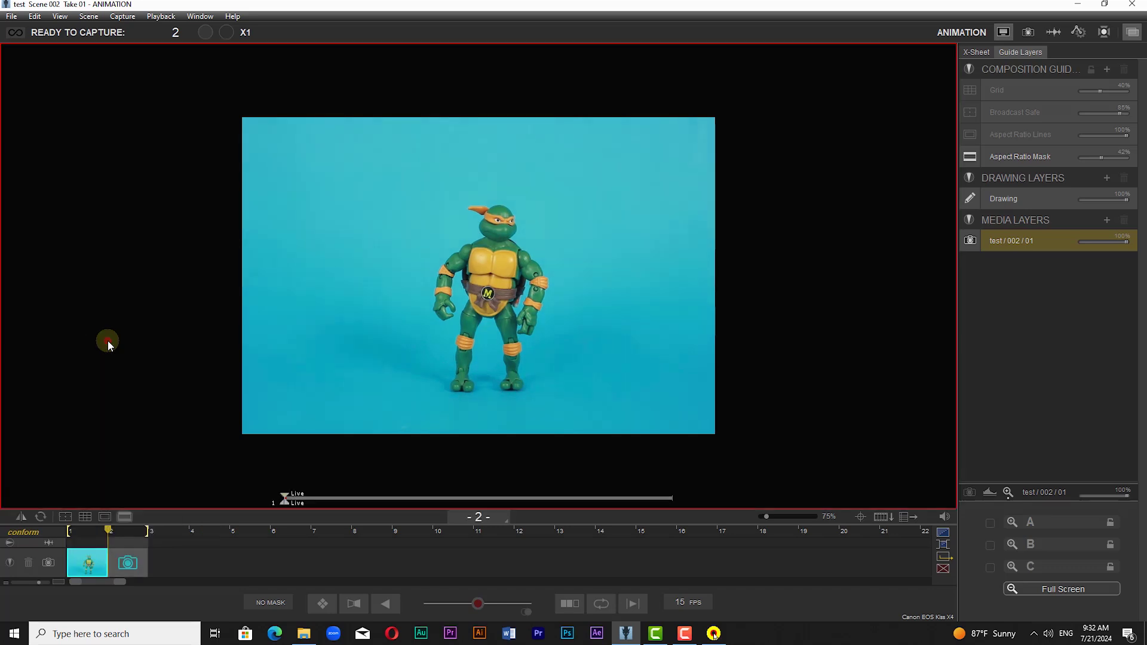
left_click(78, 562)
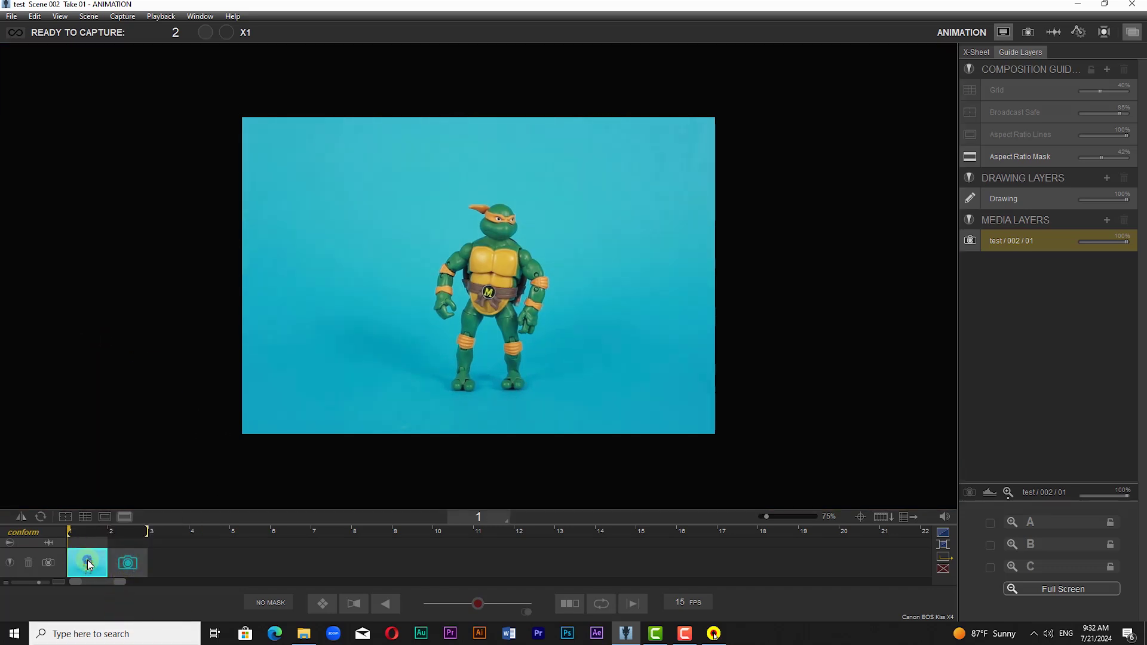
right_click(87, 556)
left_click(116, 343)
Apply Paste Overwrite with the copied frame at the live camera position, frame 2.
left_click(137, 607)
left_click(185, 571)
right_click(130, 566)
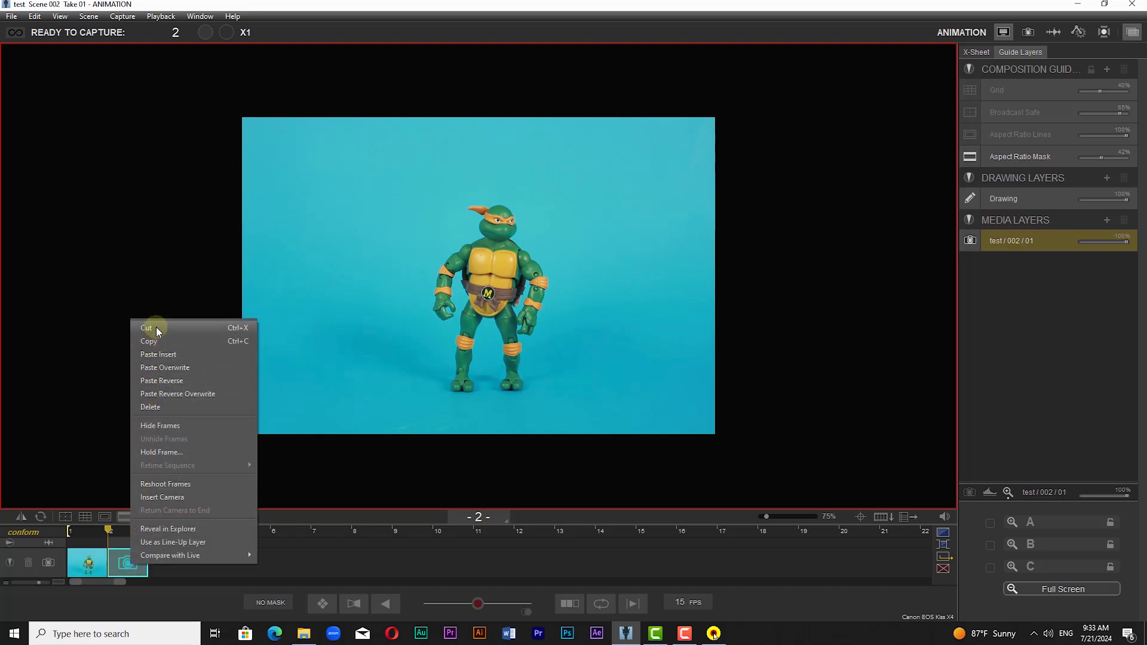
left_click(165, 368)
Select frames 2 through 4 in the timeline and copy them.
left_click(112, 564)
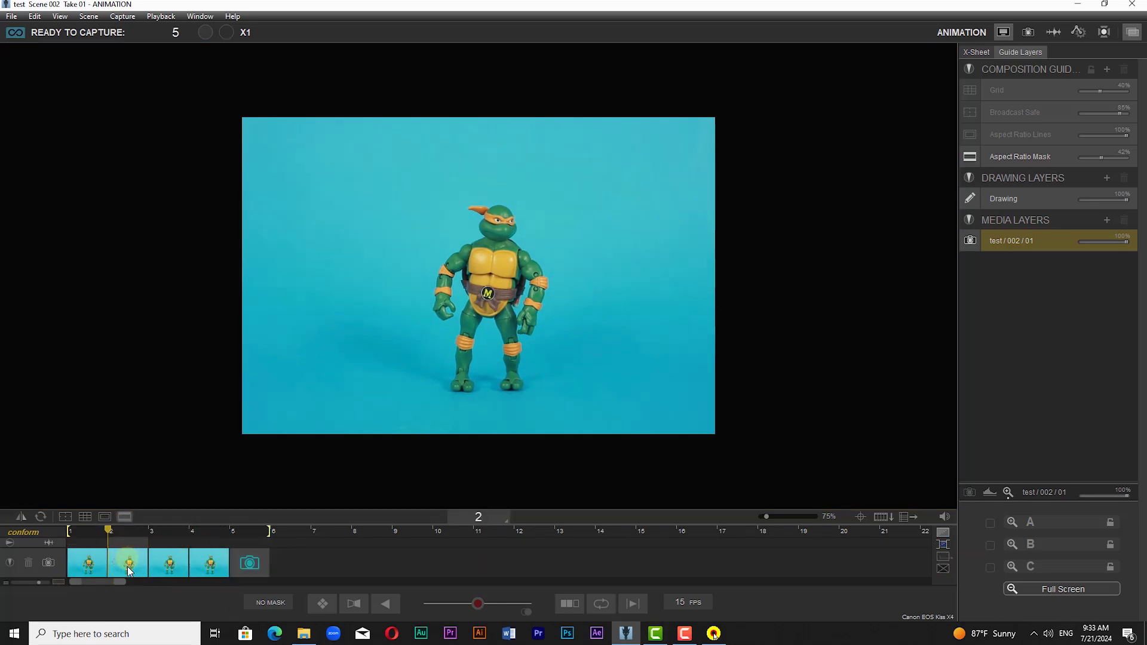
left_click(213, 567, "shift")
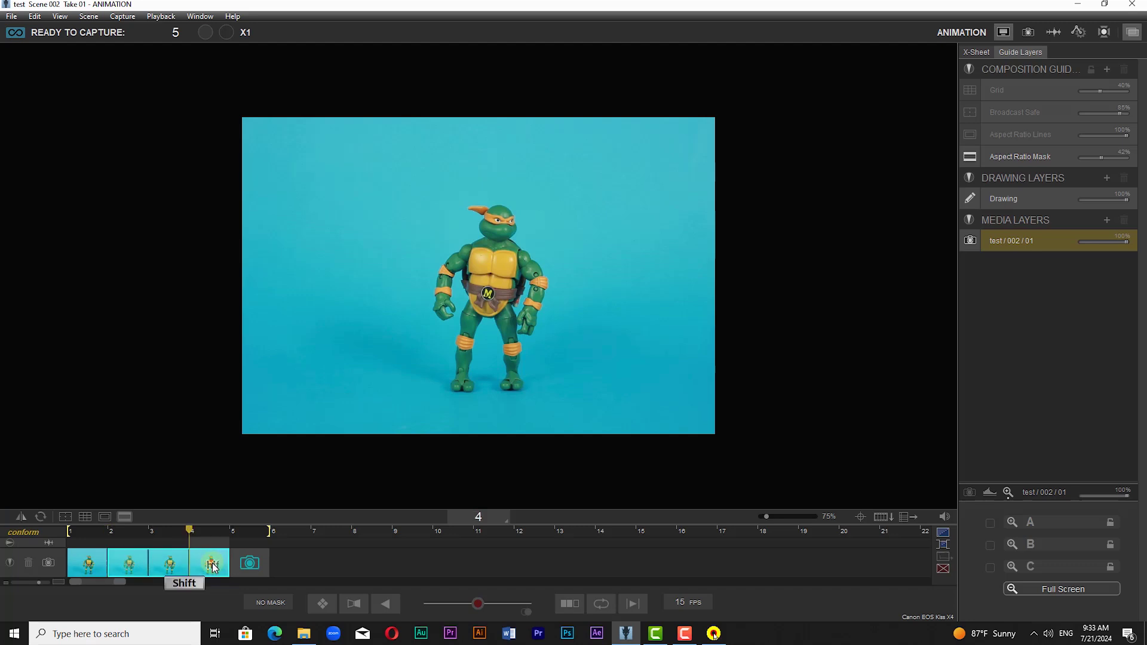
right_click(212, 565)
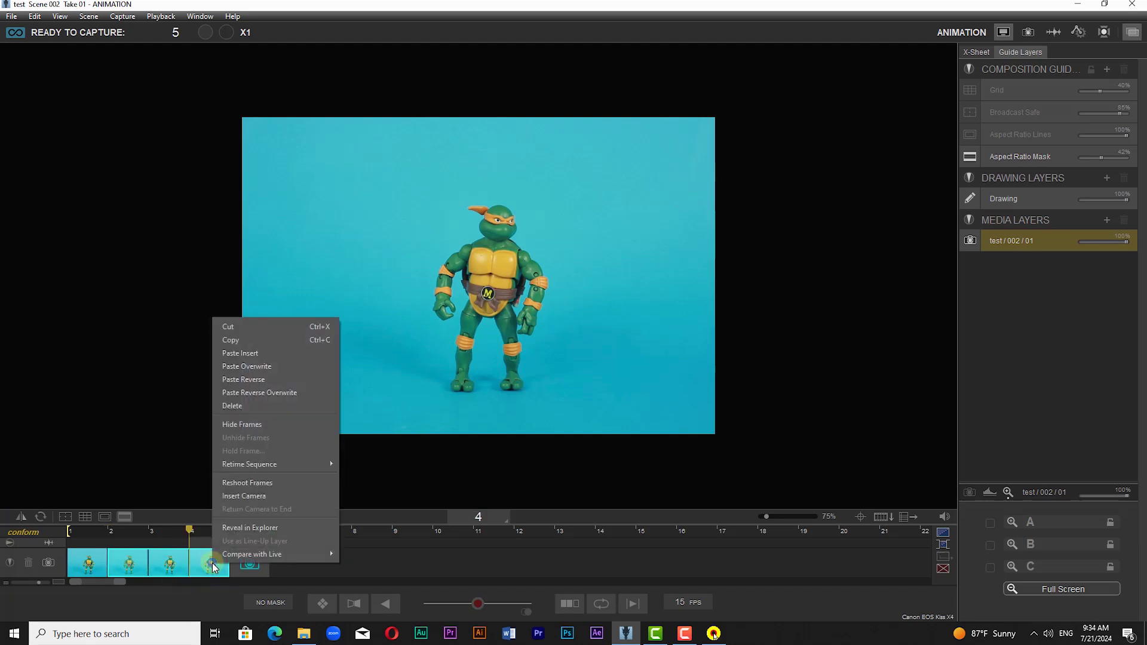
left_click(231, 340)
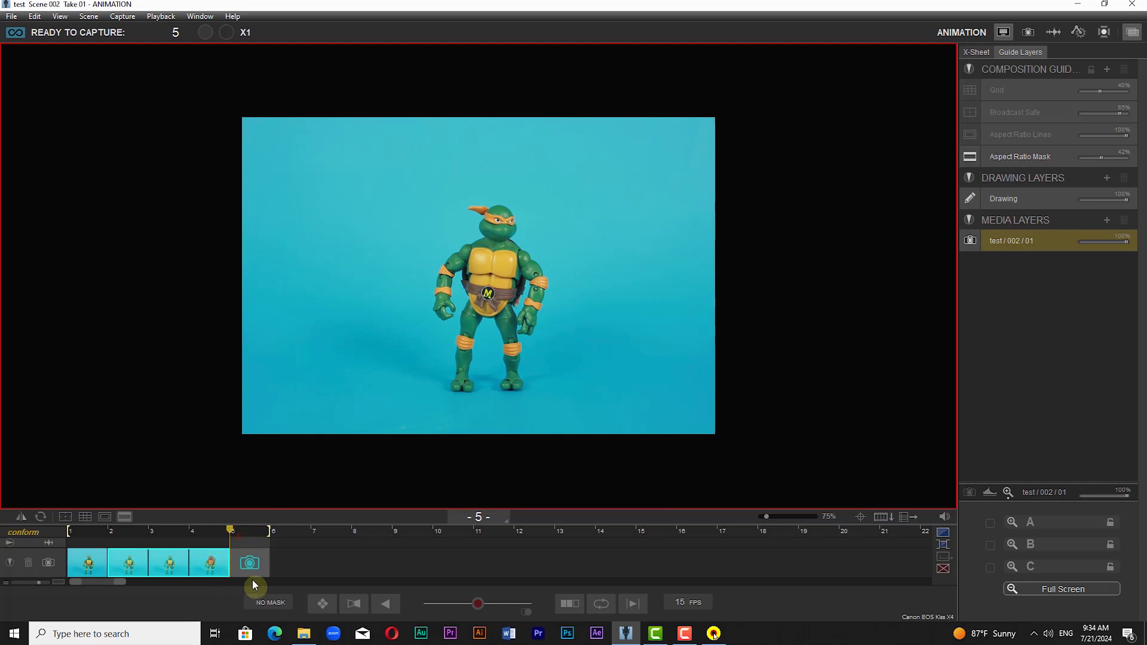
Try Paste Overwrite with the copied frames from frame 3 onward, and undo the paste.
left_click_drag(222, 536, 148, 532)
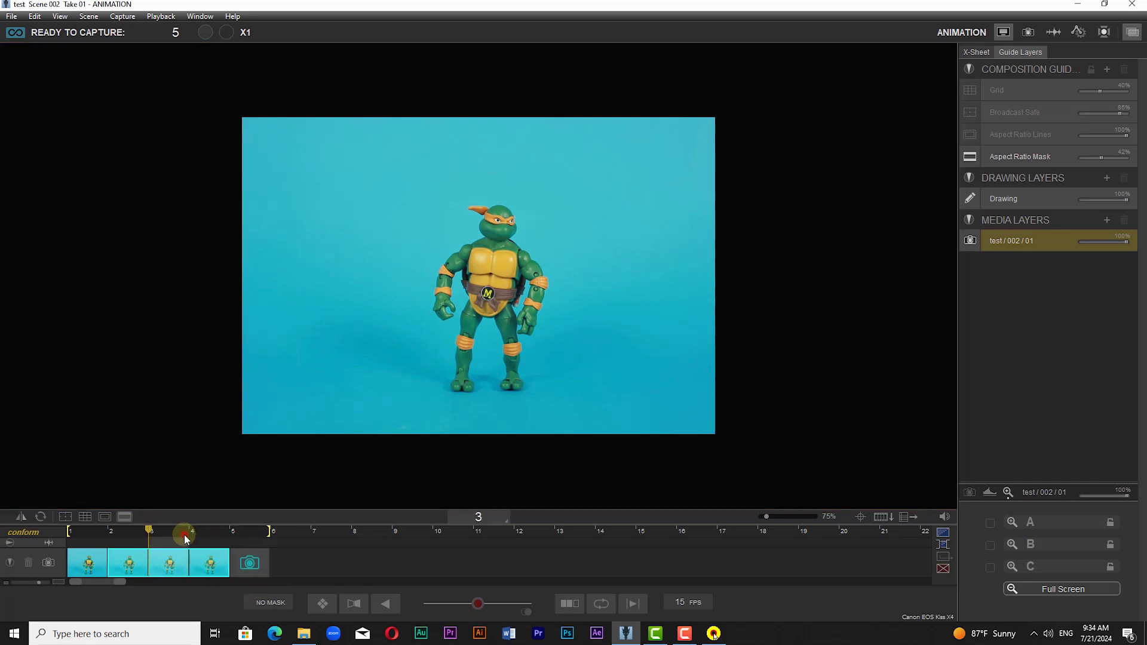
right_click(215, 571)
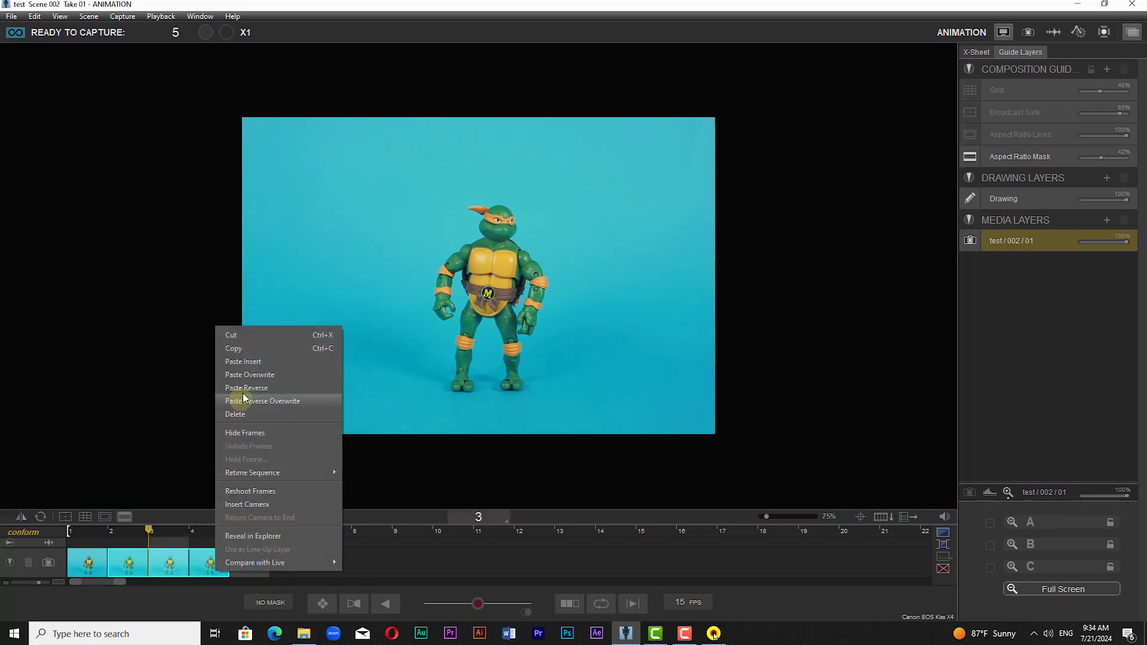
left_click(249, 376)
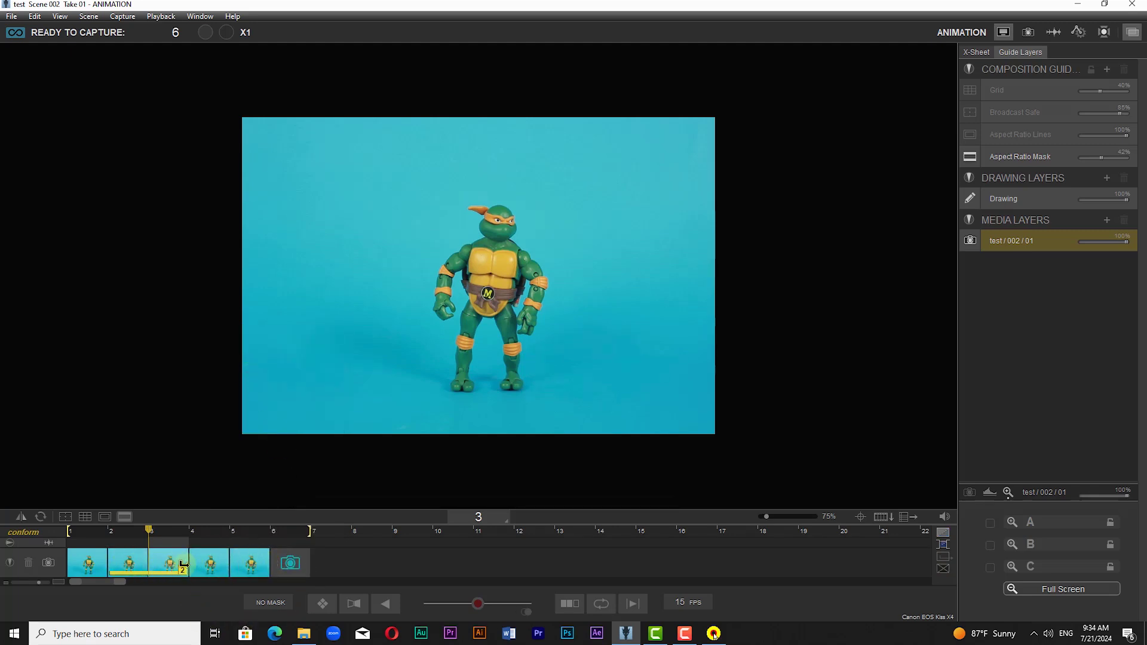
left_click_drag(185, 564, 179, 563)
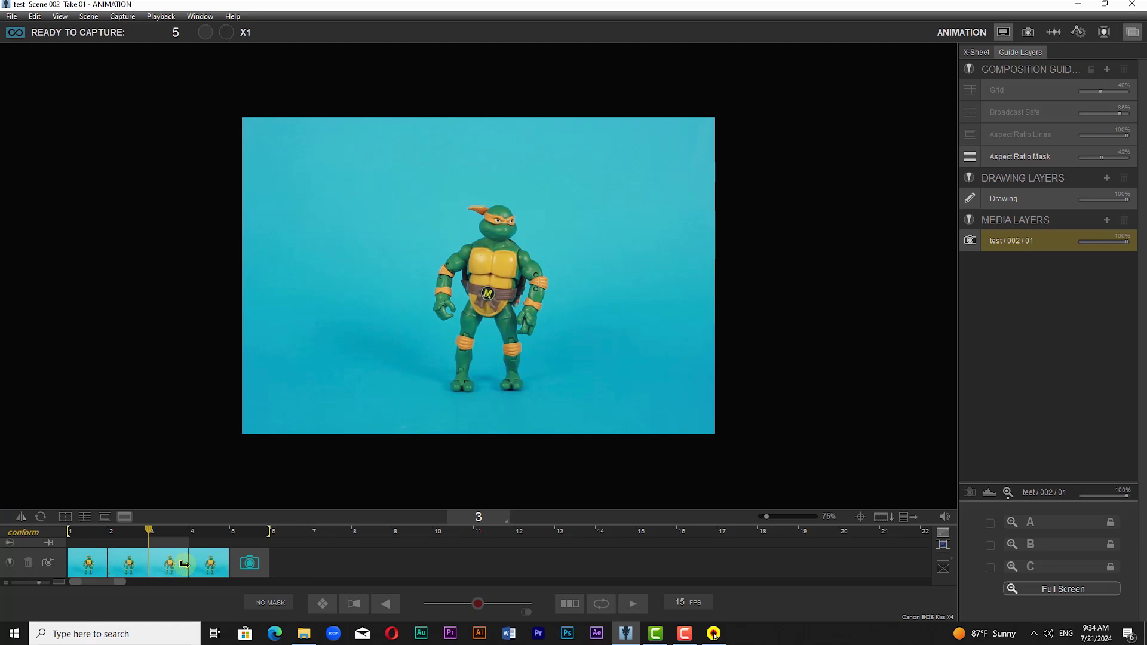
Try Paste Insert with the copied frames at frame 4, and undo the insertion.
right_click(220, 566)
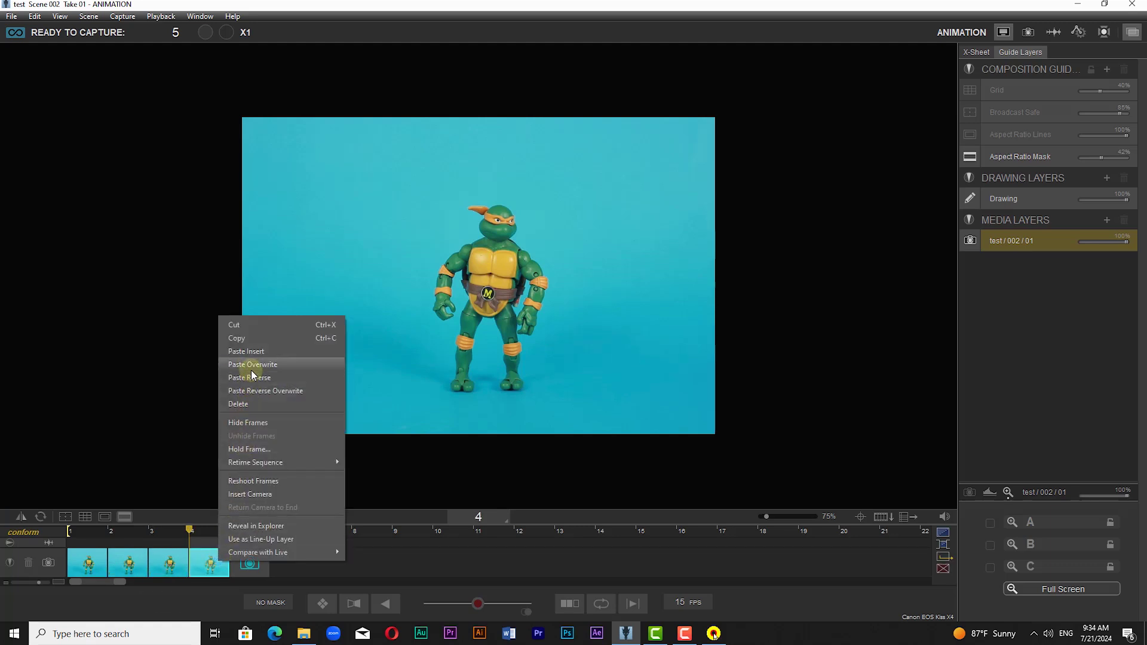
left_click(254, 352)
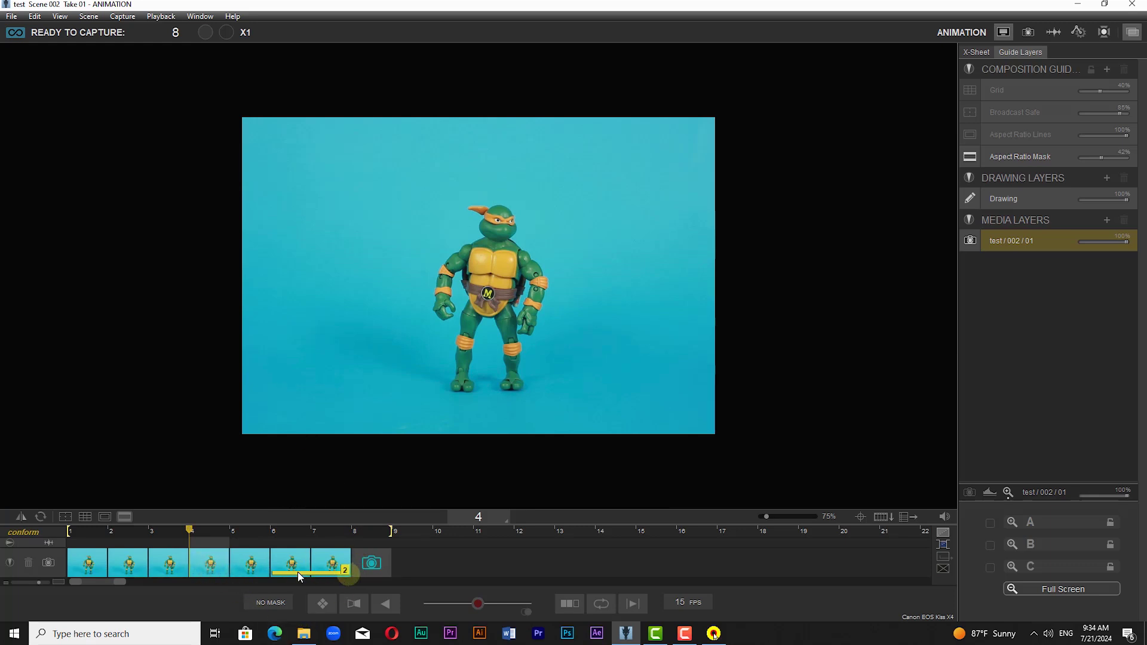
key("ctrl+z")
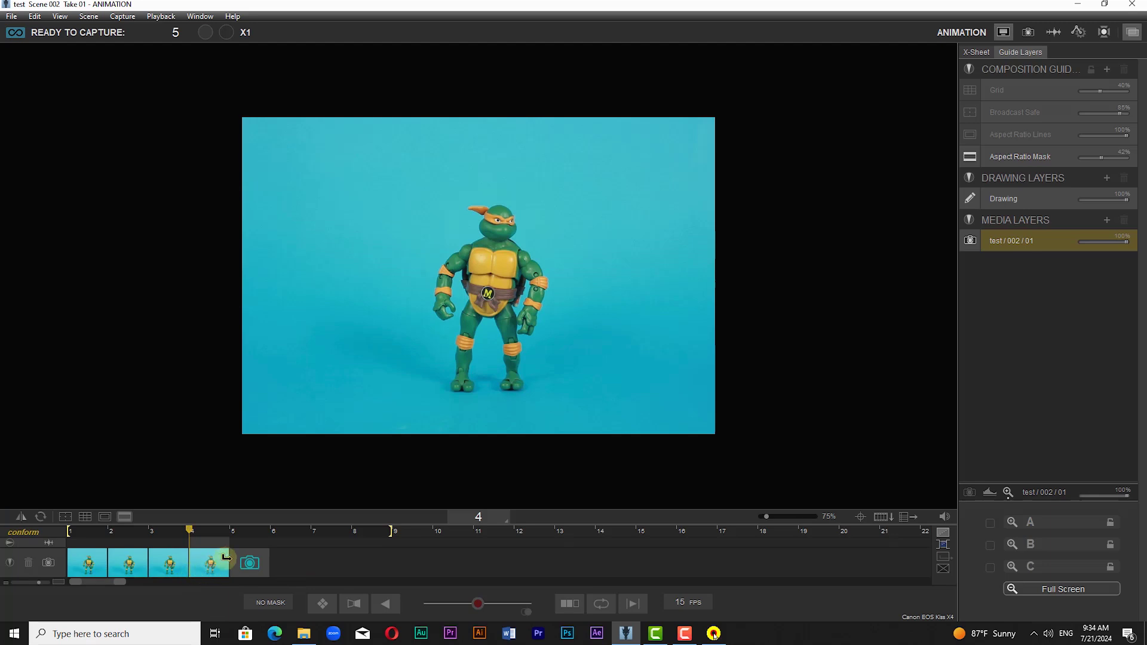
Reselect frames 2 through 4 and copy them again.
left_click(128, 571)
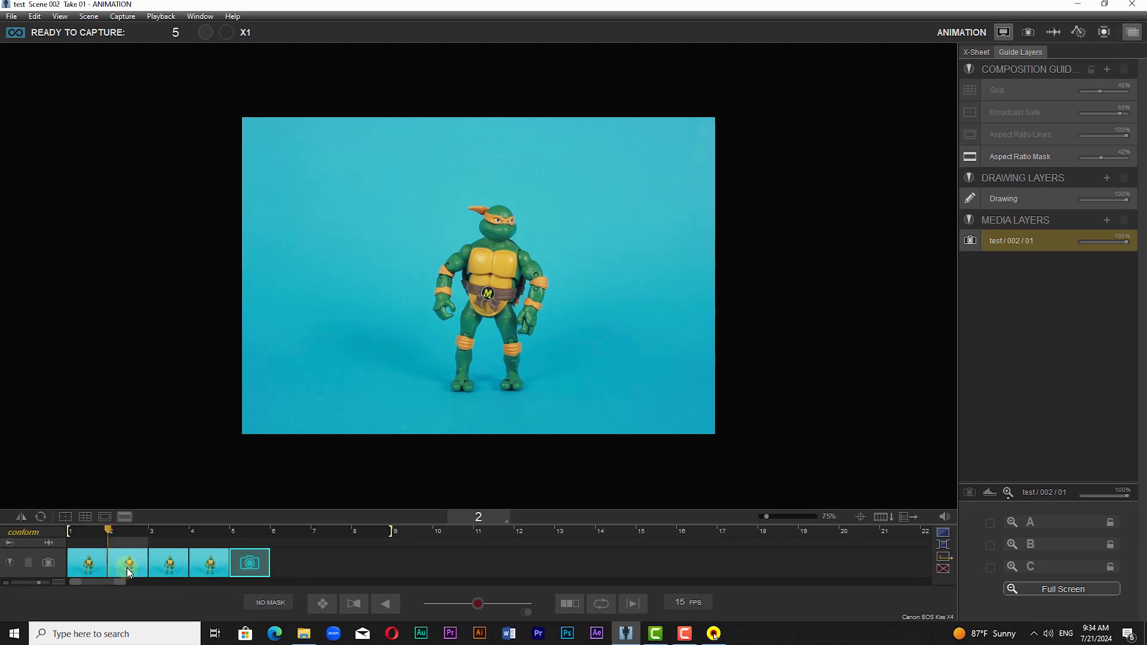
left_click(218, 562, "shift")
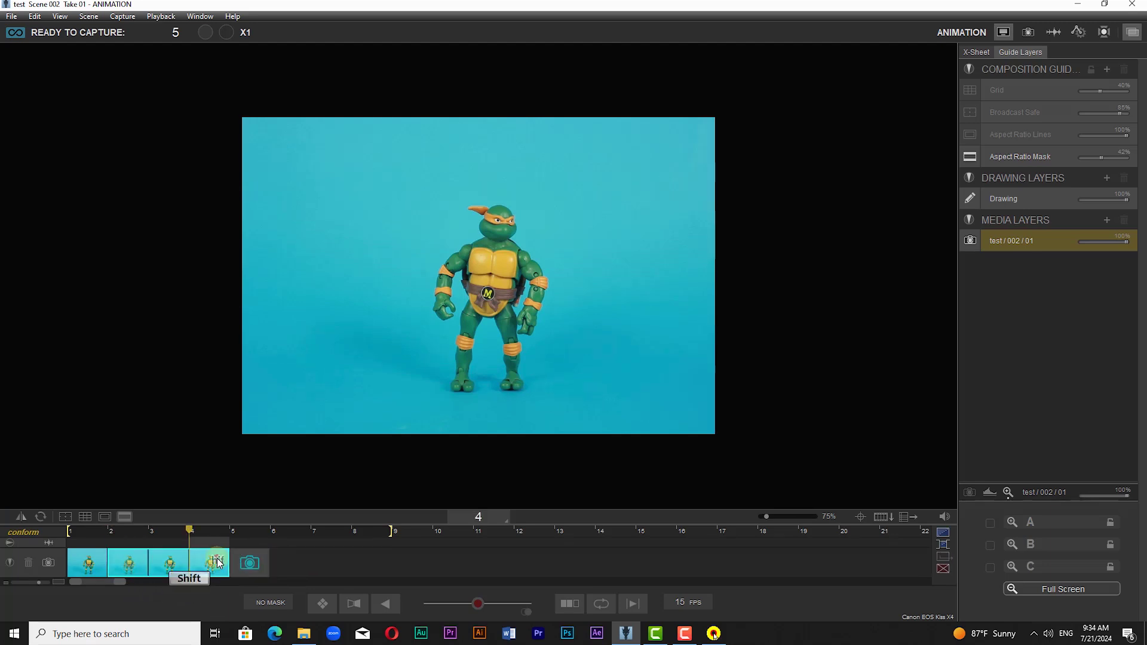
right_click(217, 561)
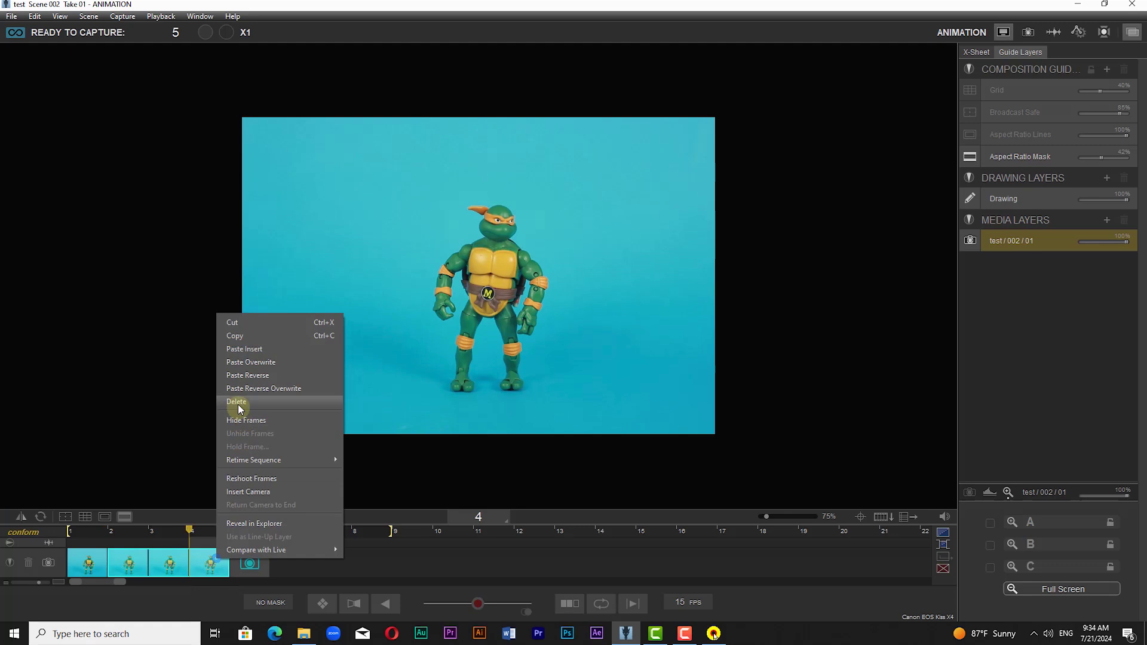
left_click(236, 336)
Paste the copied frames in reverse order at the live camera position, frame 5.
left_click(259, 542)
right_click(257, 563)
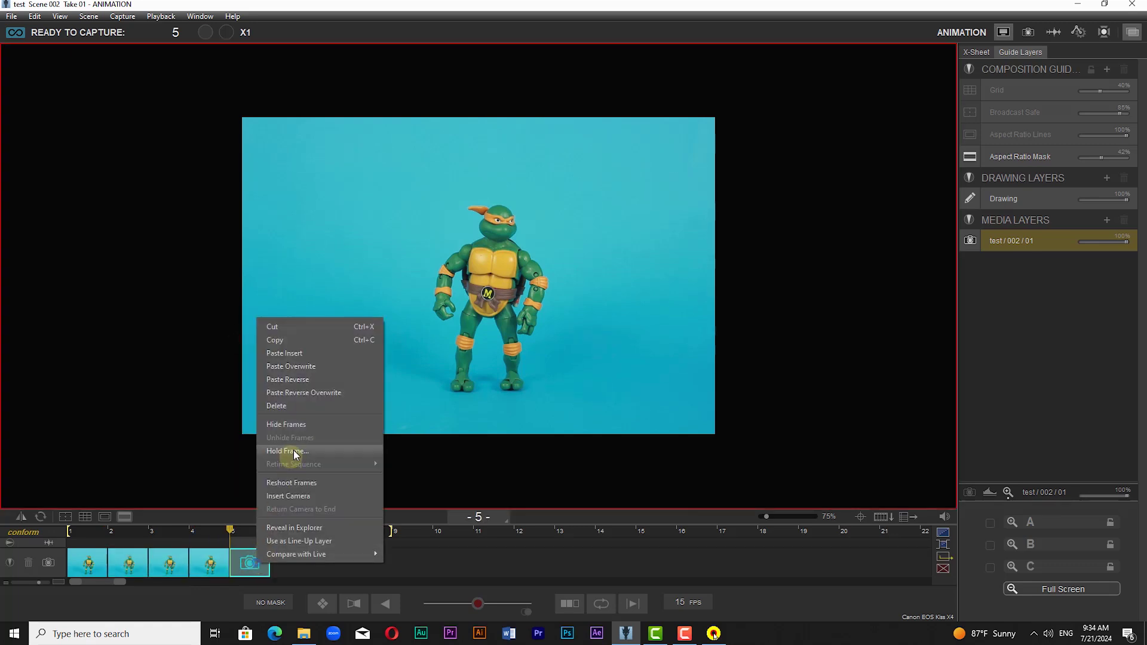
left_click(301, 383)
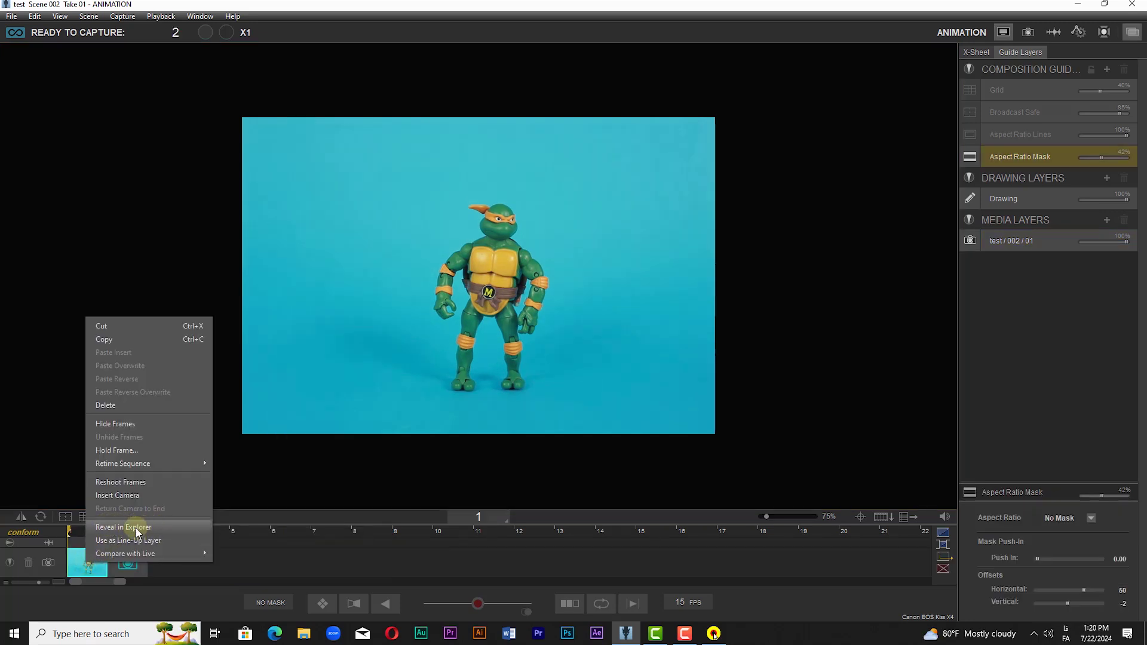
Reveal the selected frame's image file in its folder and compare the folder with the take's deleted frames on the timeline.
left_click(136, 530)
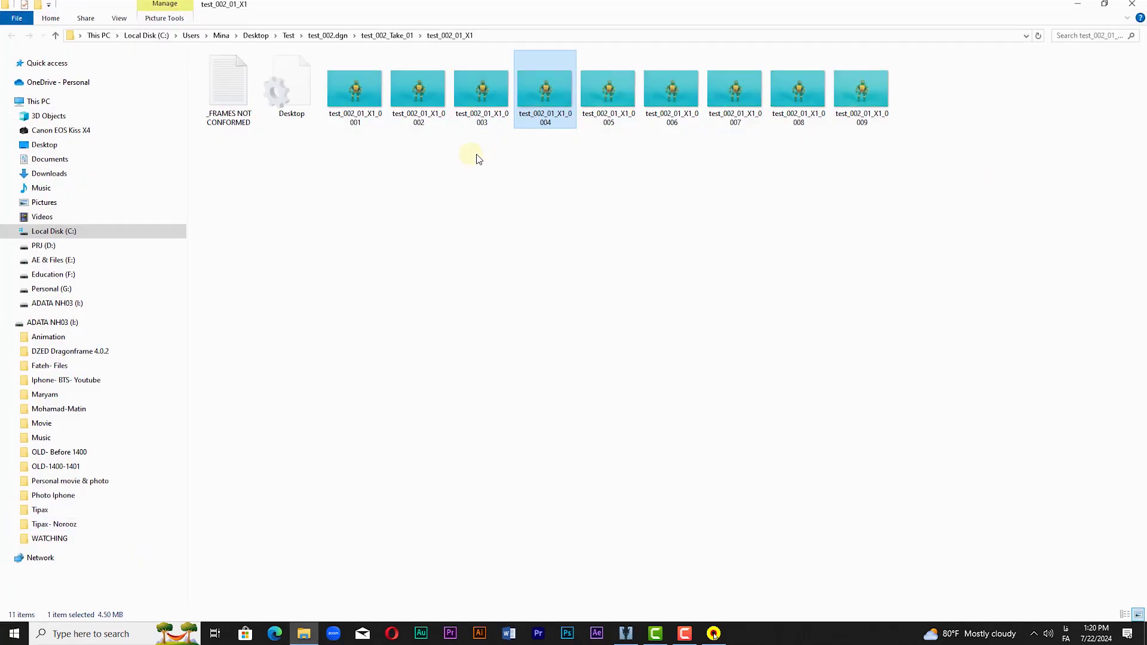
left_click(1105, 4)
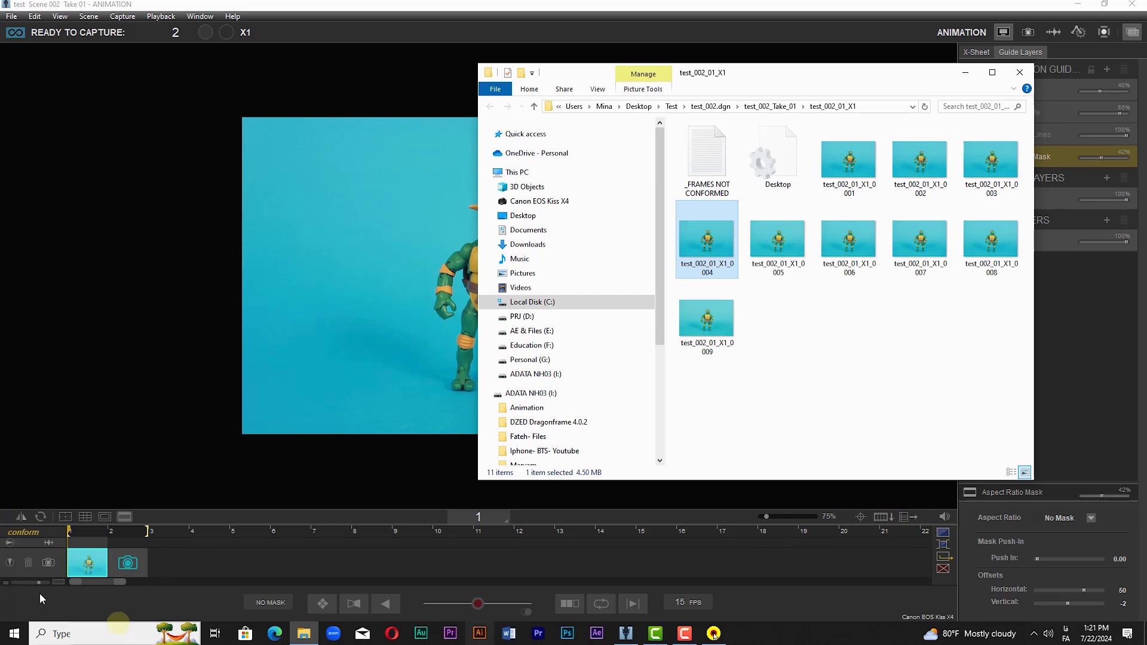
left_click(28, 564)
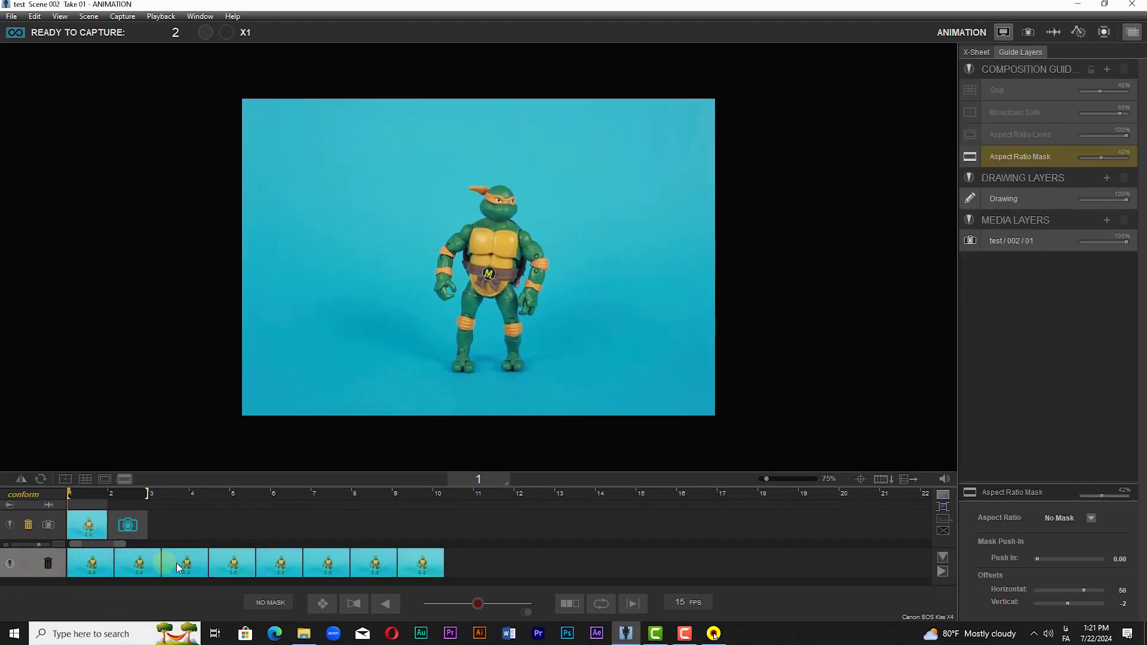
left_click(28, 526)
left_click(304, 635)
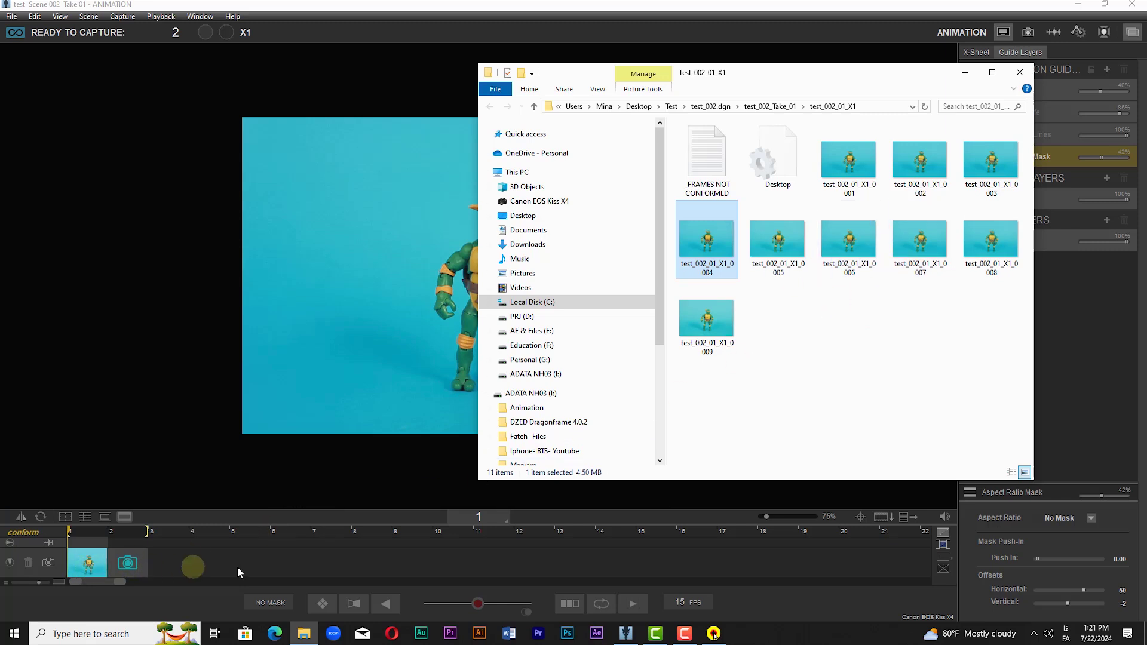
Conform the current take and check its image files in the test_002_01_X1 folder.
left_click(28, 534)
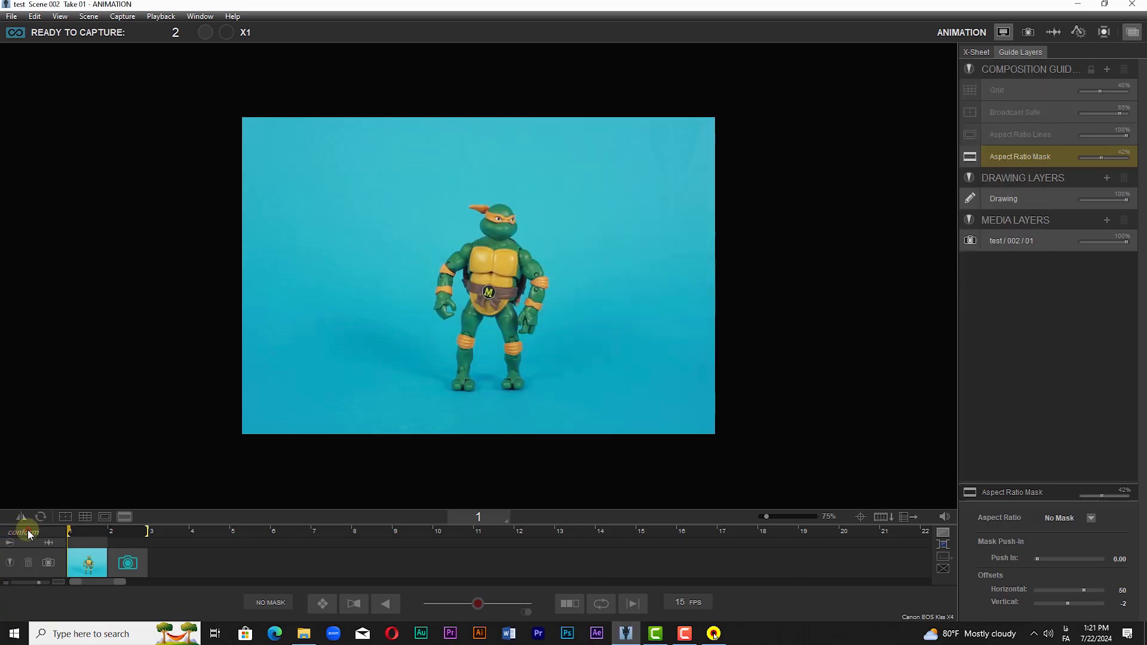
left_click(308, 640)
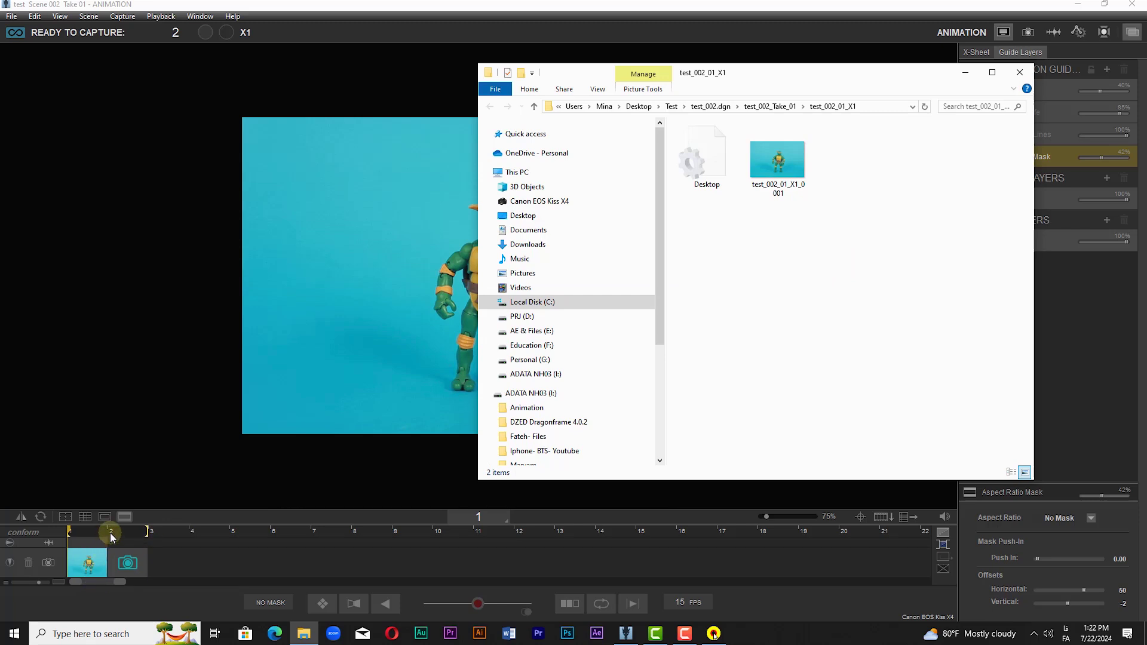
left_click(87, 569)
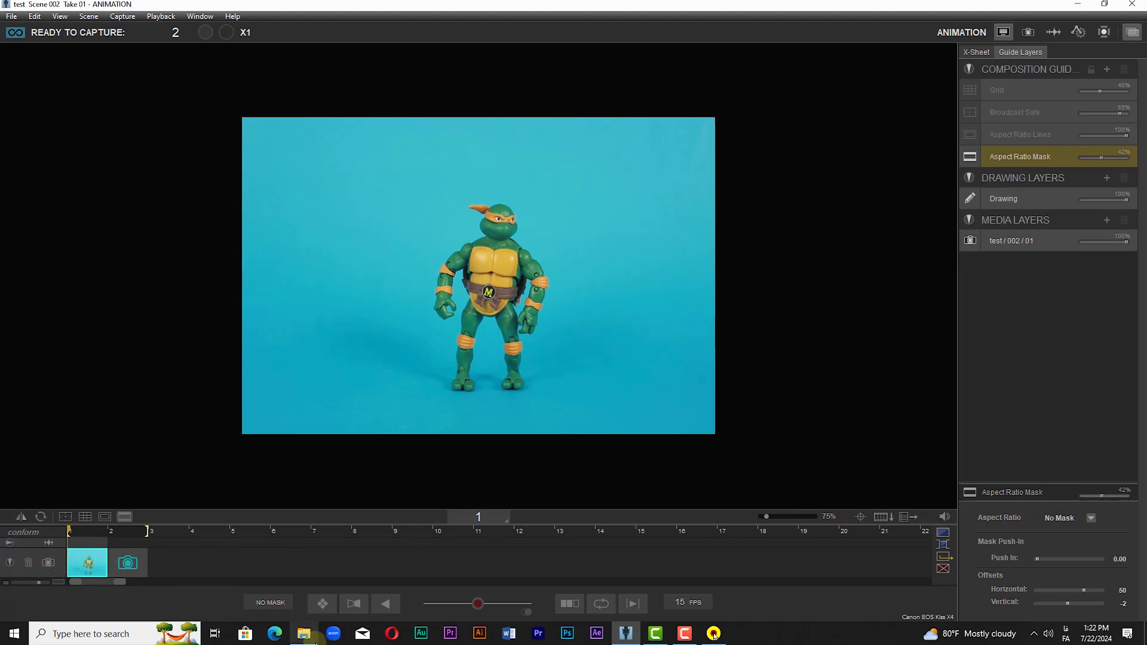
left_click(304, 633)
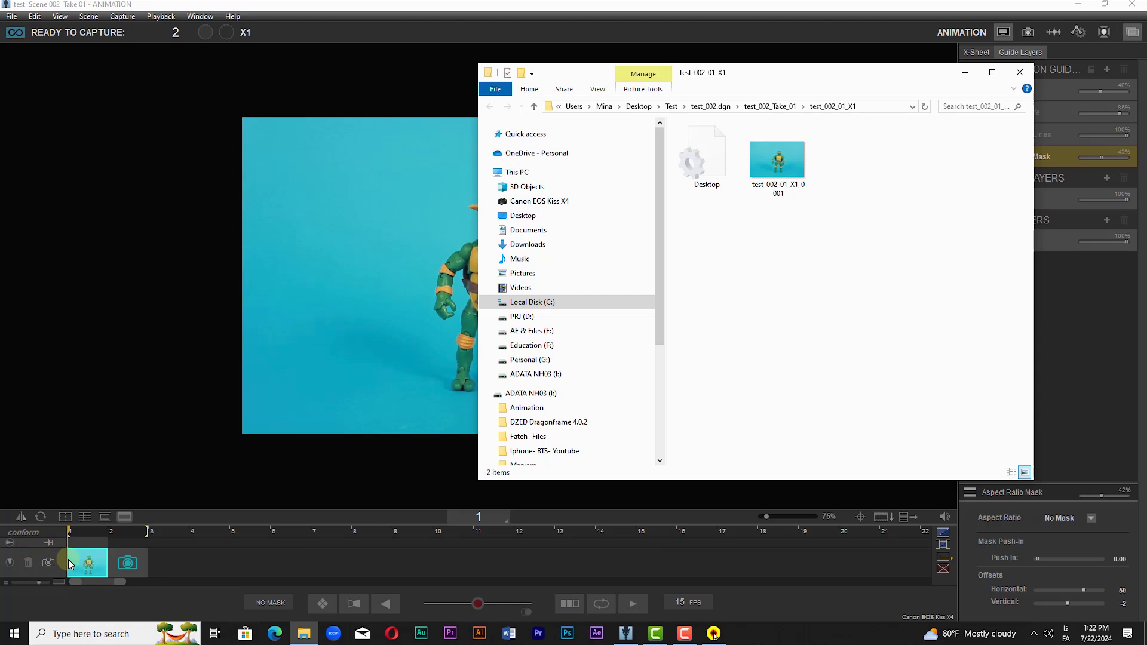
left_click(18, 88)
left_click(11, 17)
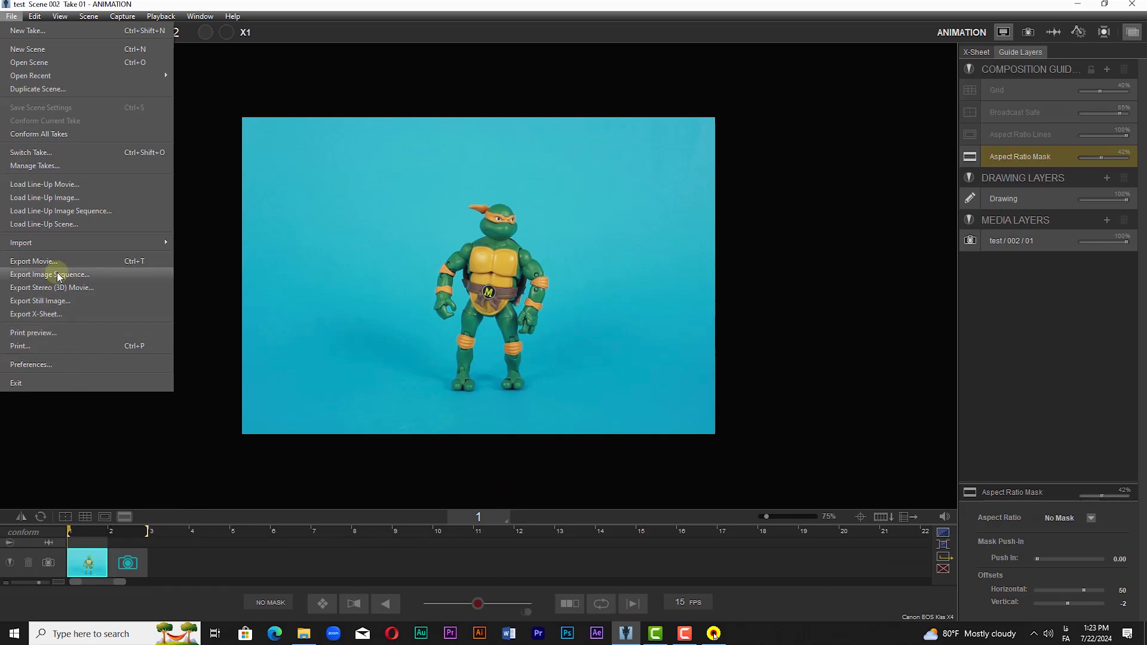
left_click(84, 571)
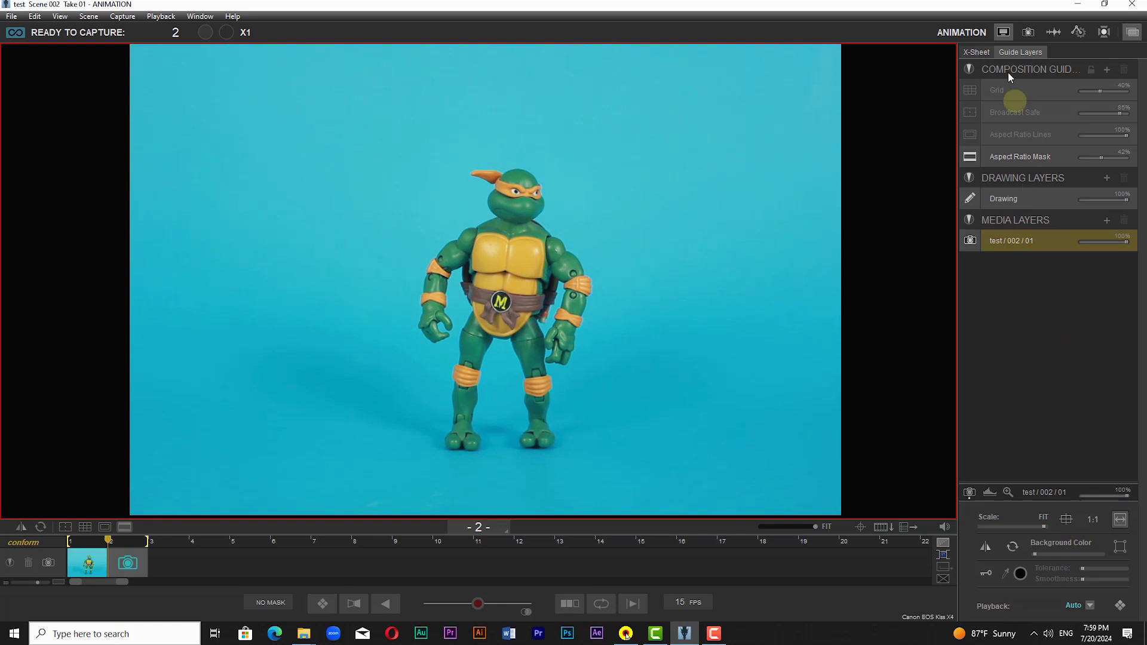
Switch to the Audio workspace and import the MP3 file from the Desktop's Test folder.
left_click(1054, 31)
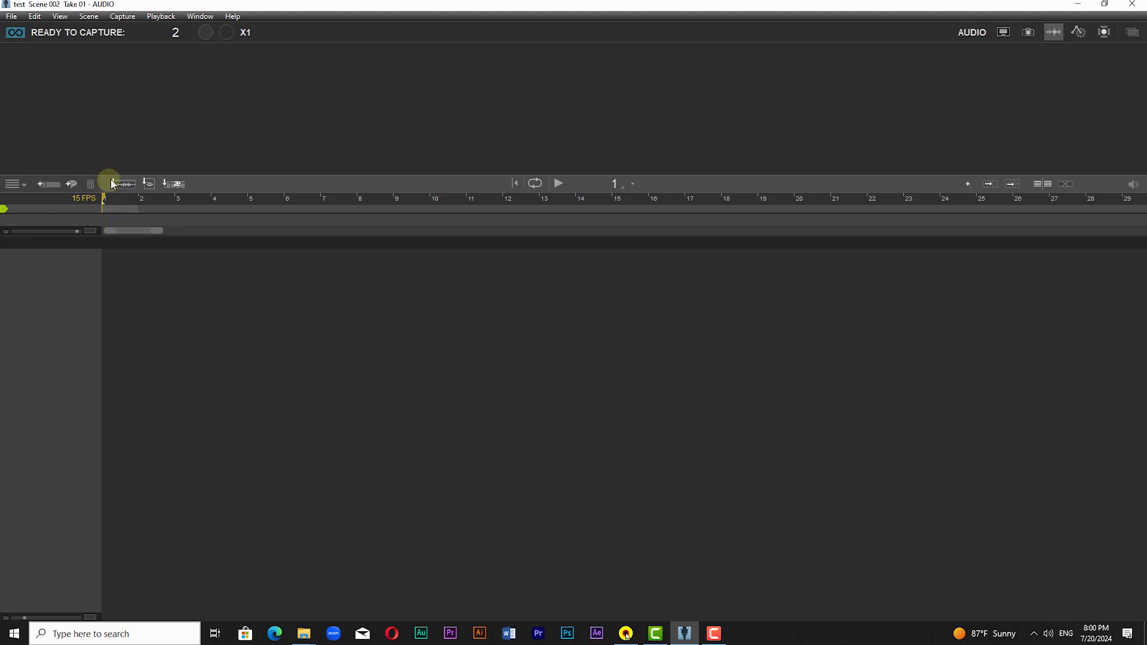
left_click(120, 185)
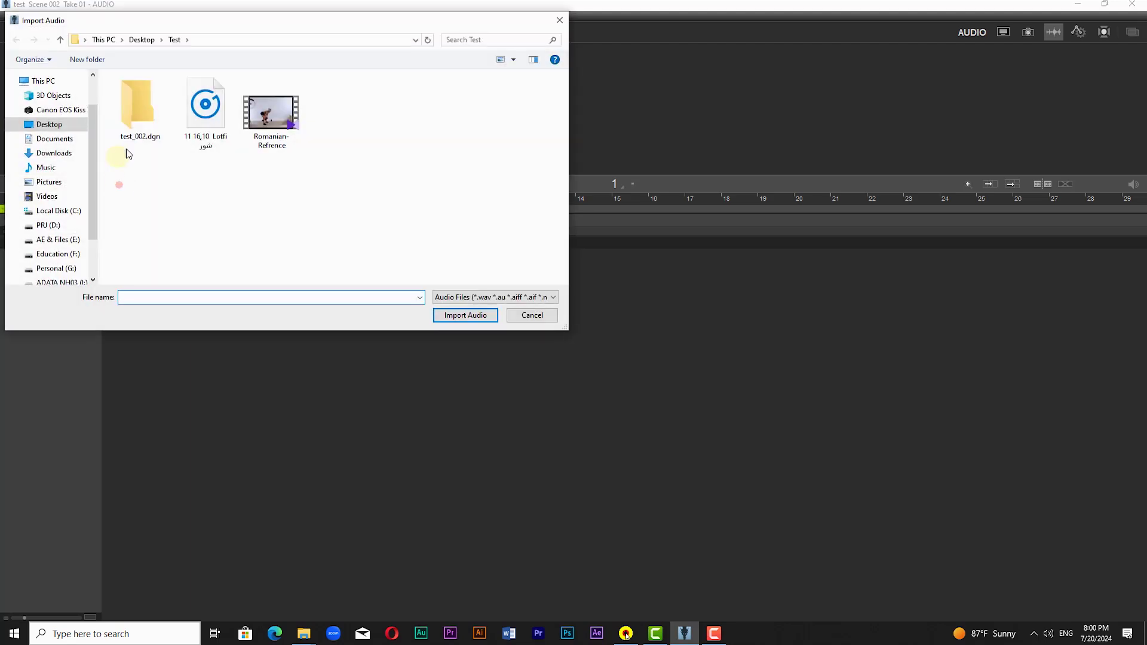
double_click(199, 125)
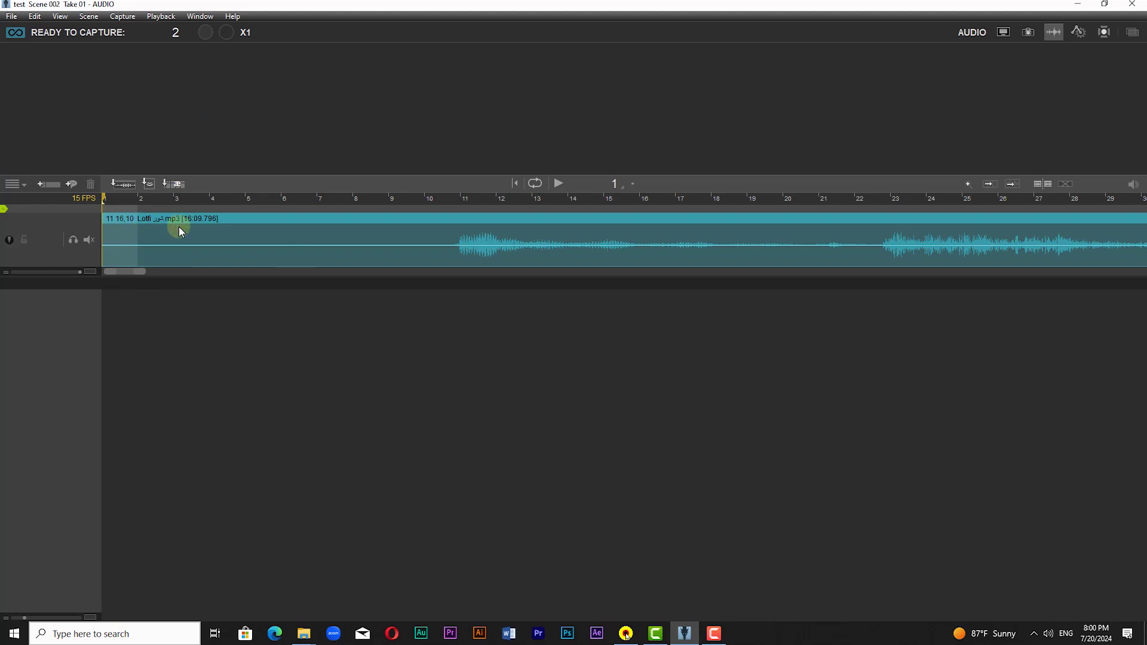
Shift the audio clip one frame earlier and split it at frame 9.
left_click_drag(184, 217, 154, 256)
left_click_drag(308, 251, 392, 260)
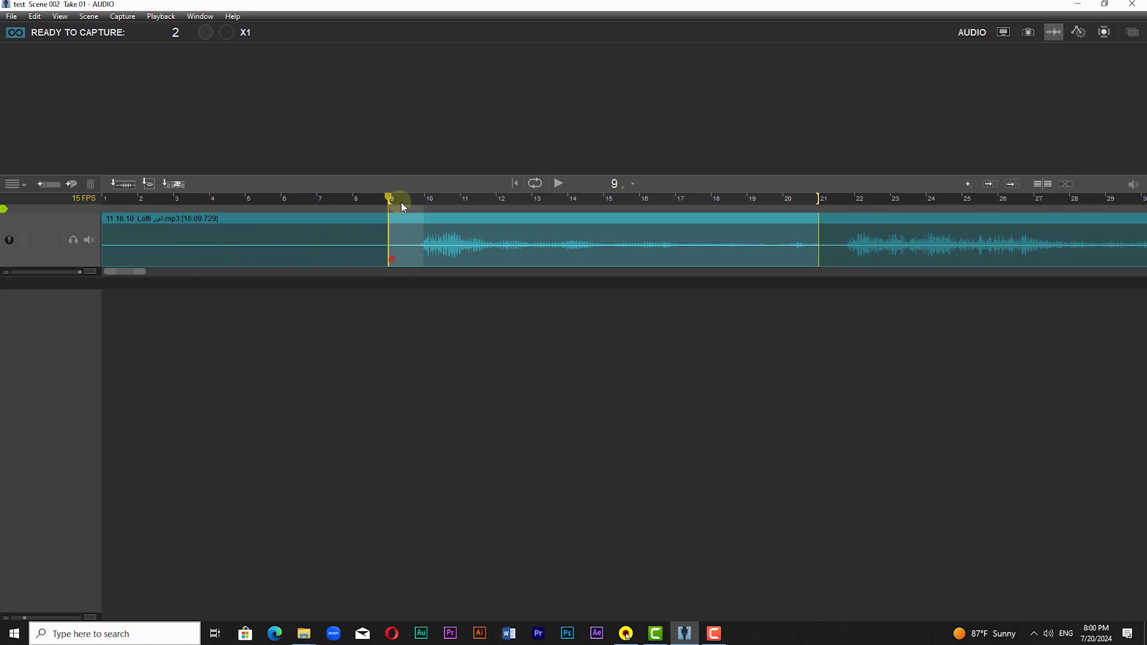
left_click(1045, 185)
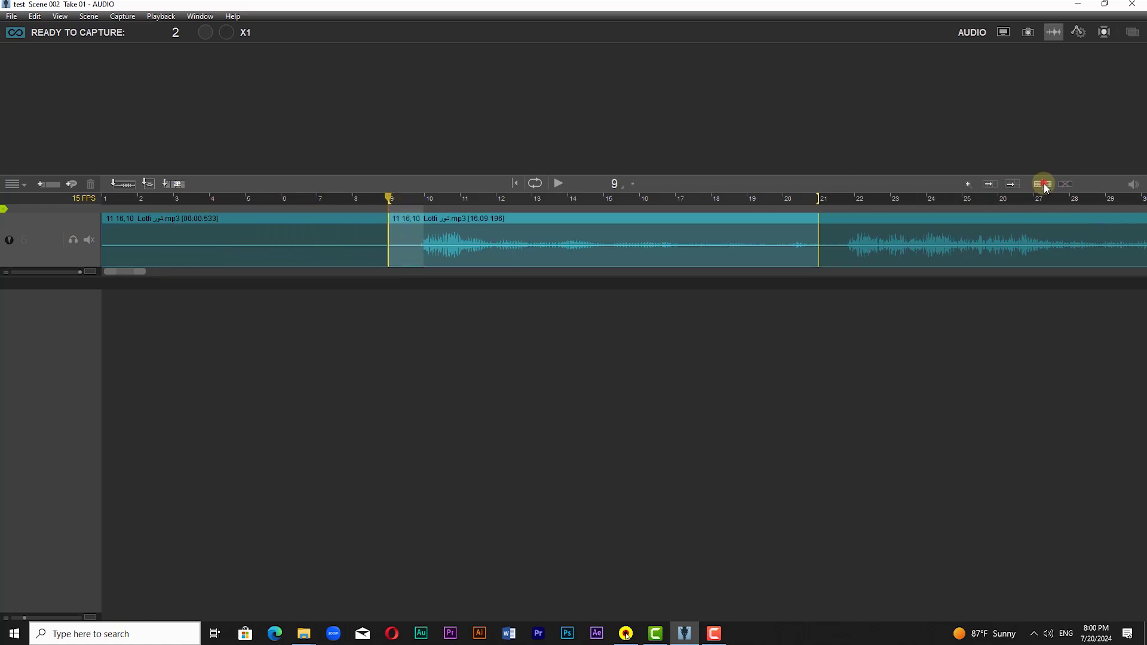
Delete the silent audio section before frame 9.
left_click(342, 225)
mouse_move(341, 226)
left_mouse_down()
mouse_move(254, 213)
mouse_move(197, 230)
mouse_move(266, 225)
mouse_move(220, 225)
left_mouse_up()
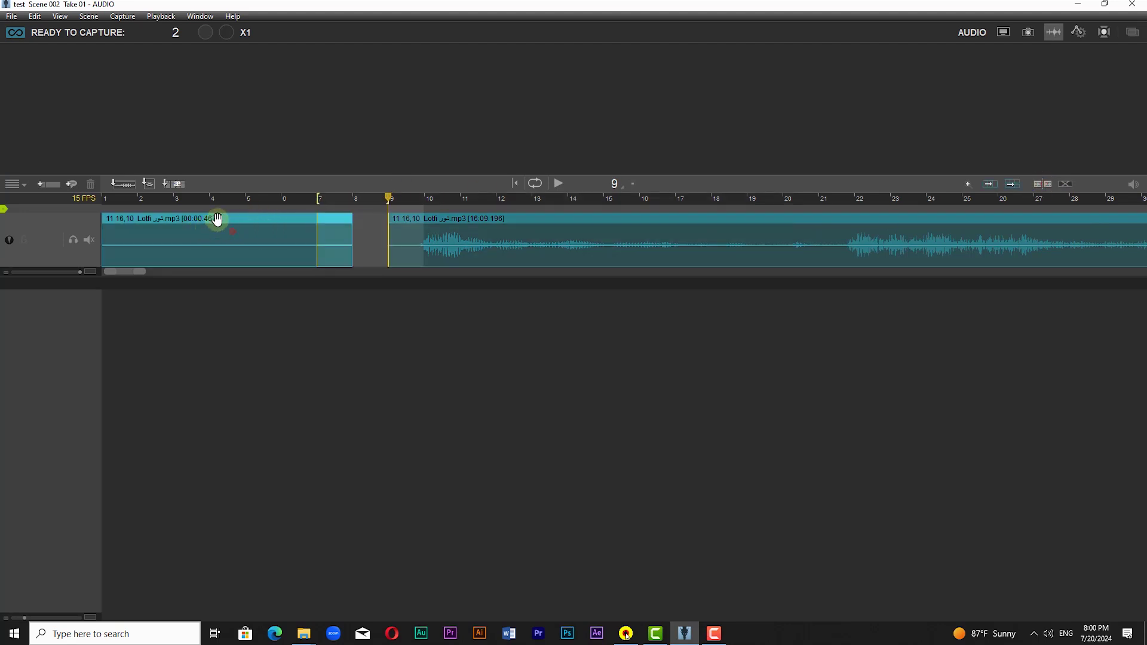
key("Delete")
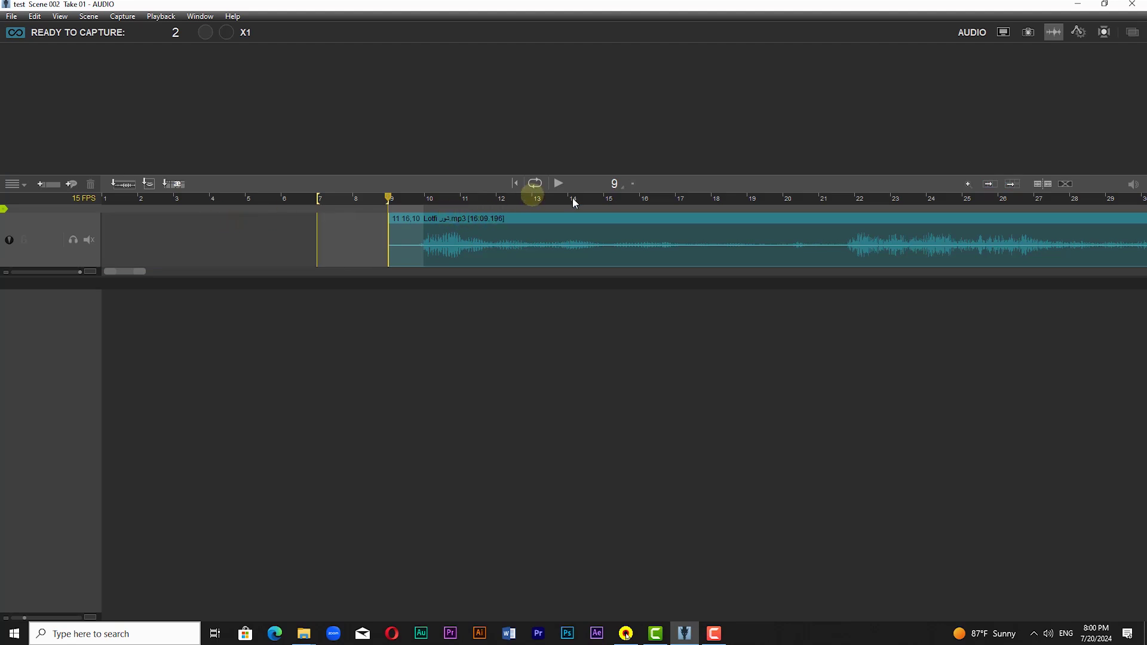
Split the audio clip at frame 21 and delete everything after the split.
left_click_drag(834, 199, 835, 206)
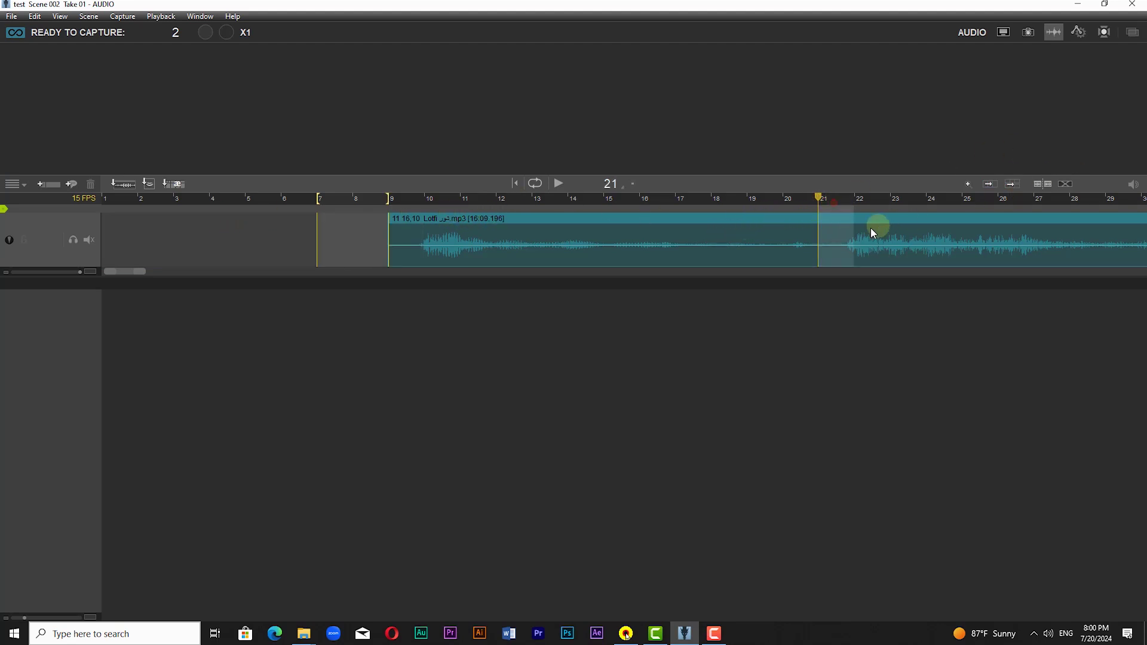
left_click(846, 230)
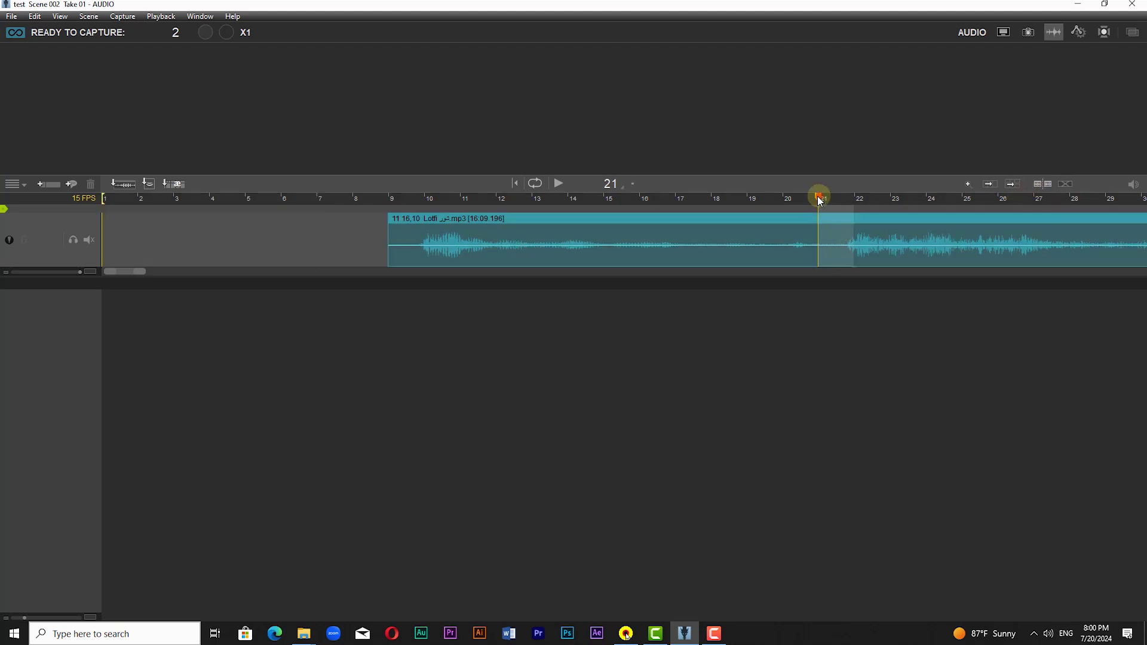
left_click(1043, 184)
left_click(948, 221)
key("Delete")
Move the remaining audio clip so it starts at frame 1.
left_click(727, 216)
left_click_drag(80, 272, 54, 270)
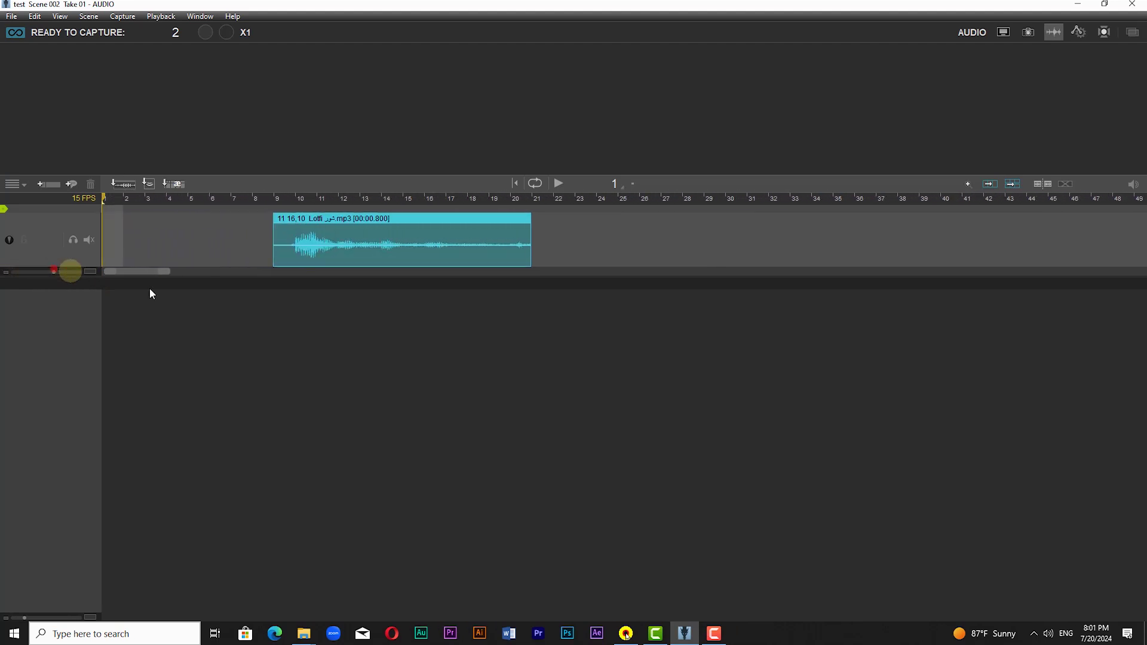
left_click(969, 185)
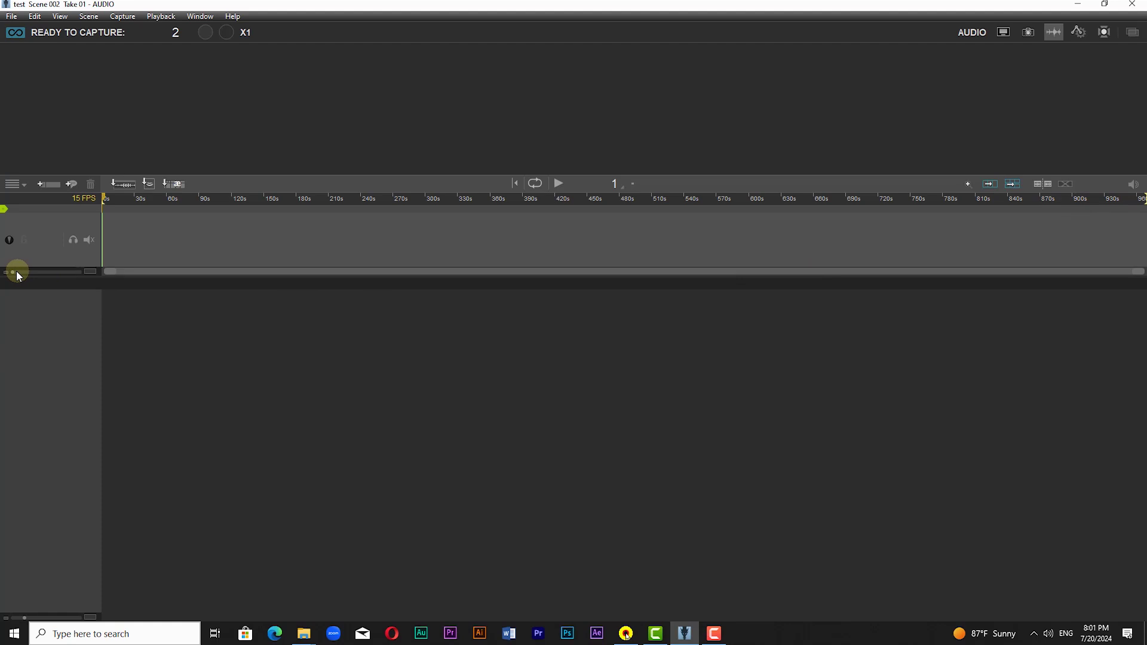
left_click_drag(12, 272, 80, 284)
left_click_drag(510, 220, 228, 267)
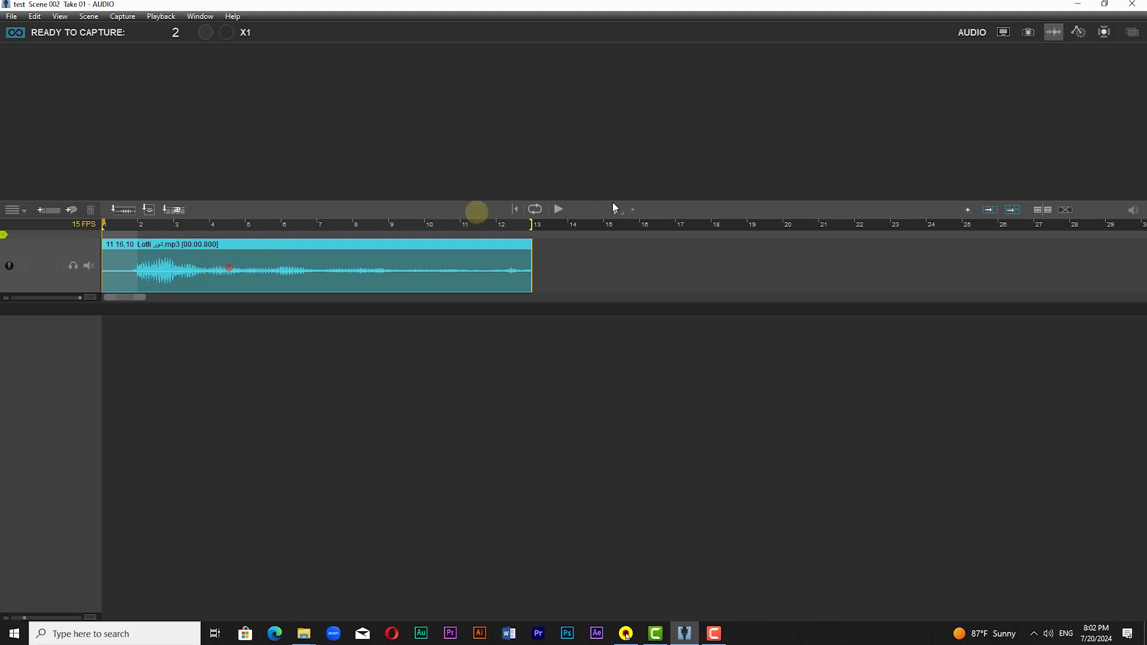
Play the trimmed audio once and with looping on, stop it, turn looping off and return to the first frame.
left_click(558, 209)
left_click(534, 211)
left_click(562, 209)
left_click(600, 333)
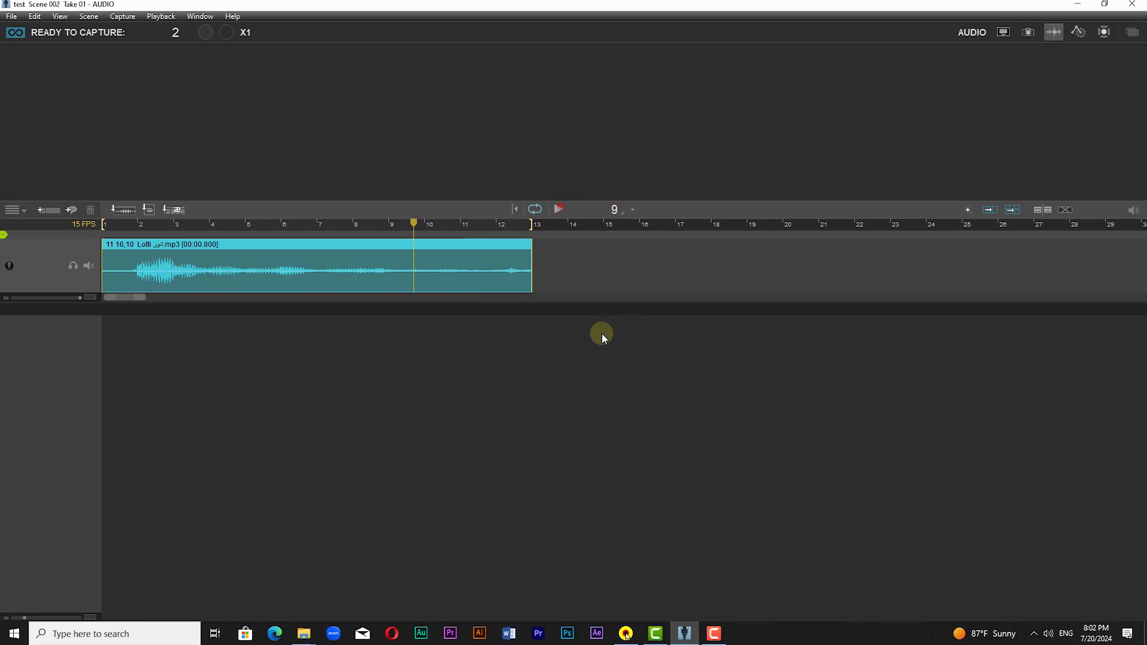
left_click(535, 209)
left_click(515, 209)
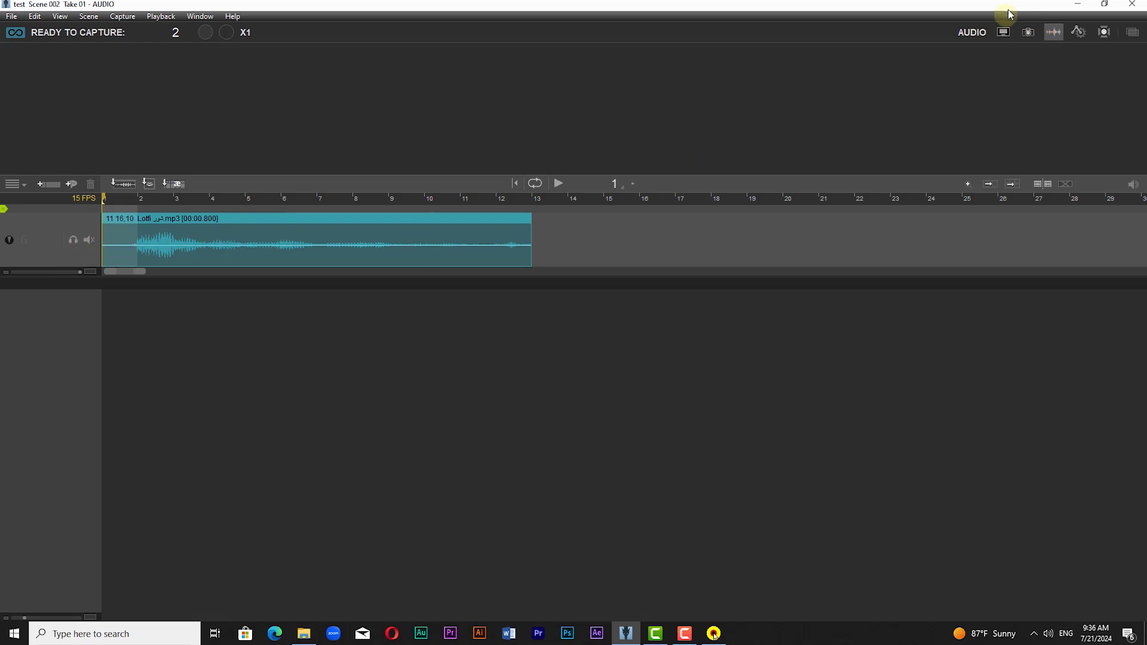
Switch to the Animation workspace, scrub through the timeline's audio track and return to the live view.
left_click(1004, 31)
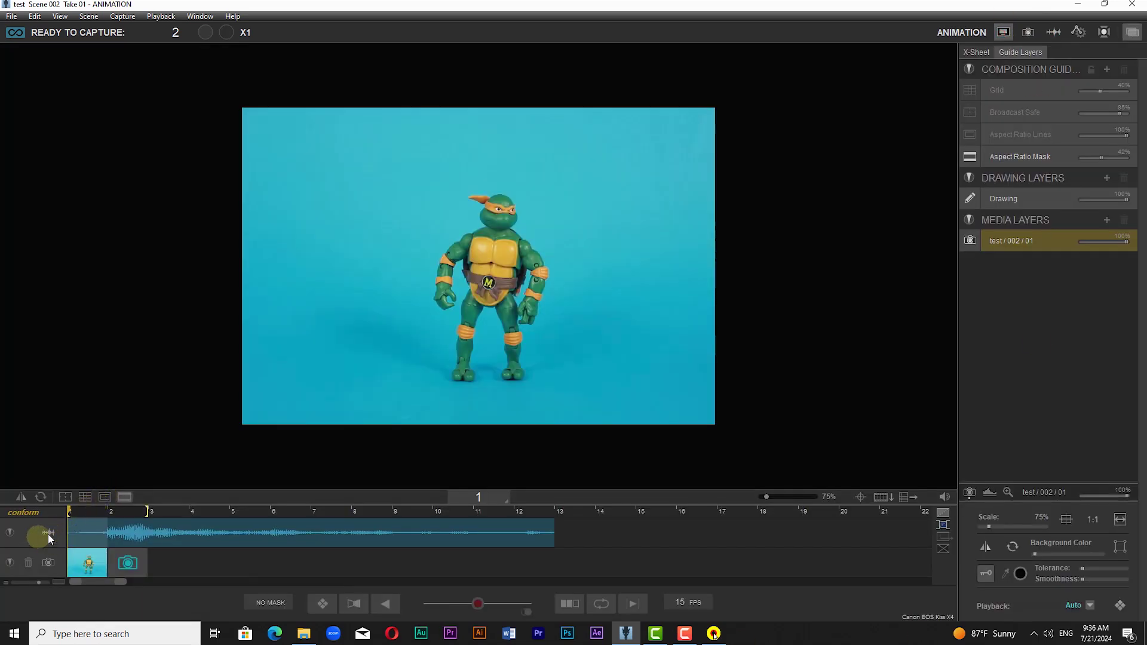
left_click_drag(76, 511, 529, 524)
key("0")
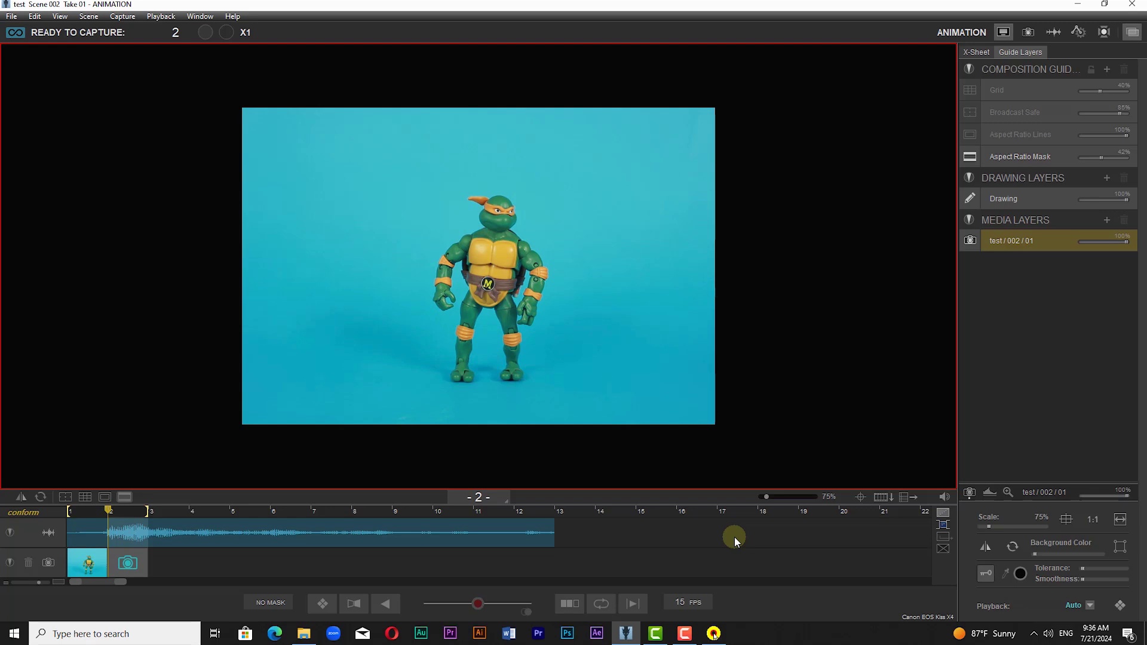
Return to the Audio workspace and review the commands available for audio tracks, face sets and track readings.
left_click(1053, 31)
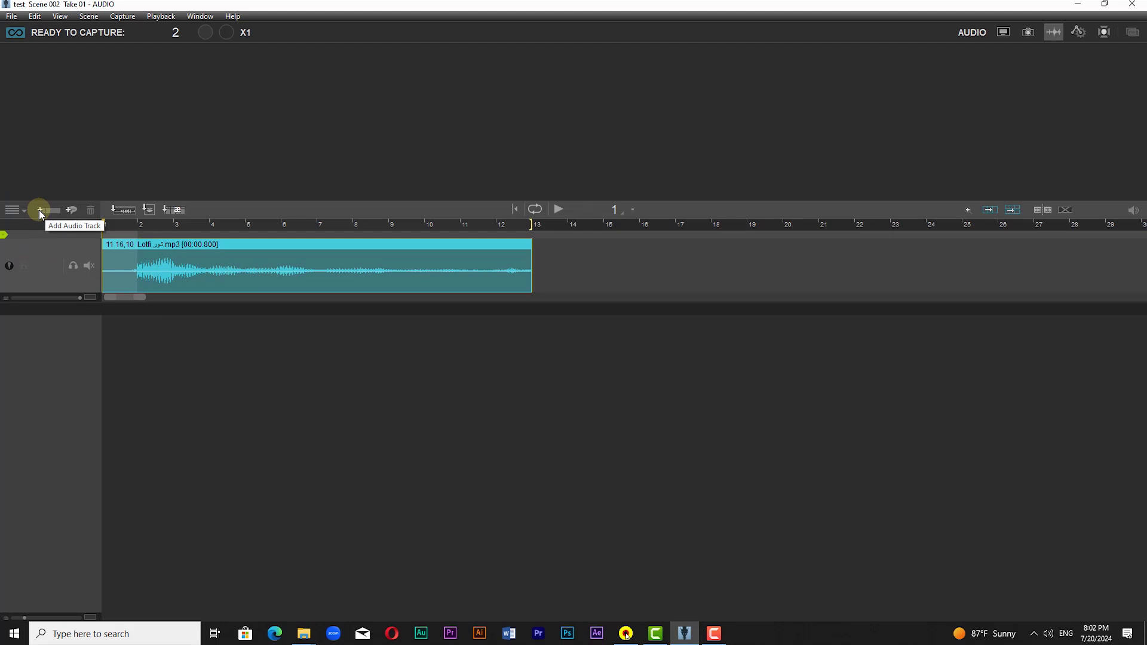
left_click(24, 212)
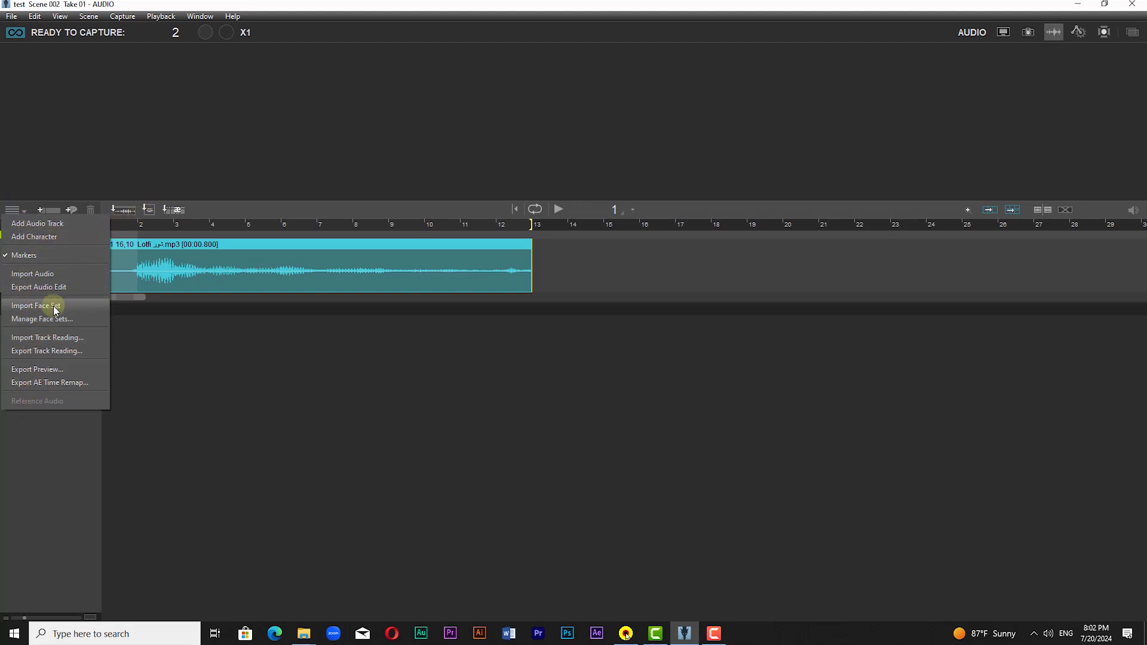
left_click(191, 263)
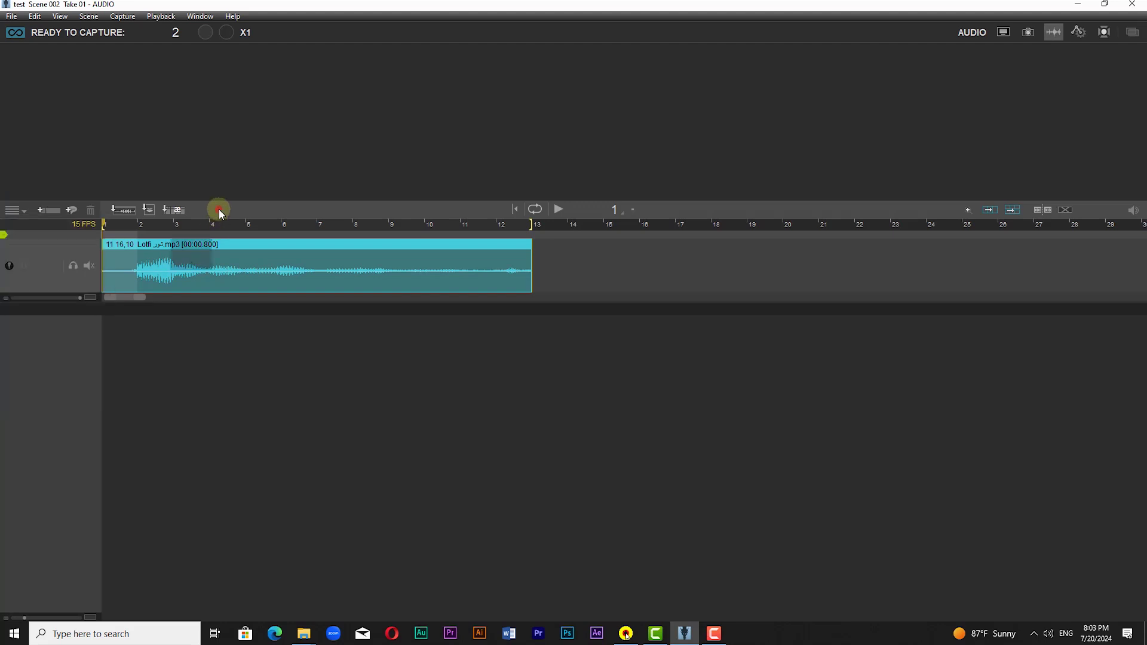
Check which file types face set import and X-Sheet data import accept, cancelling both without importing anything.
left_click(148, 208)
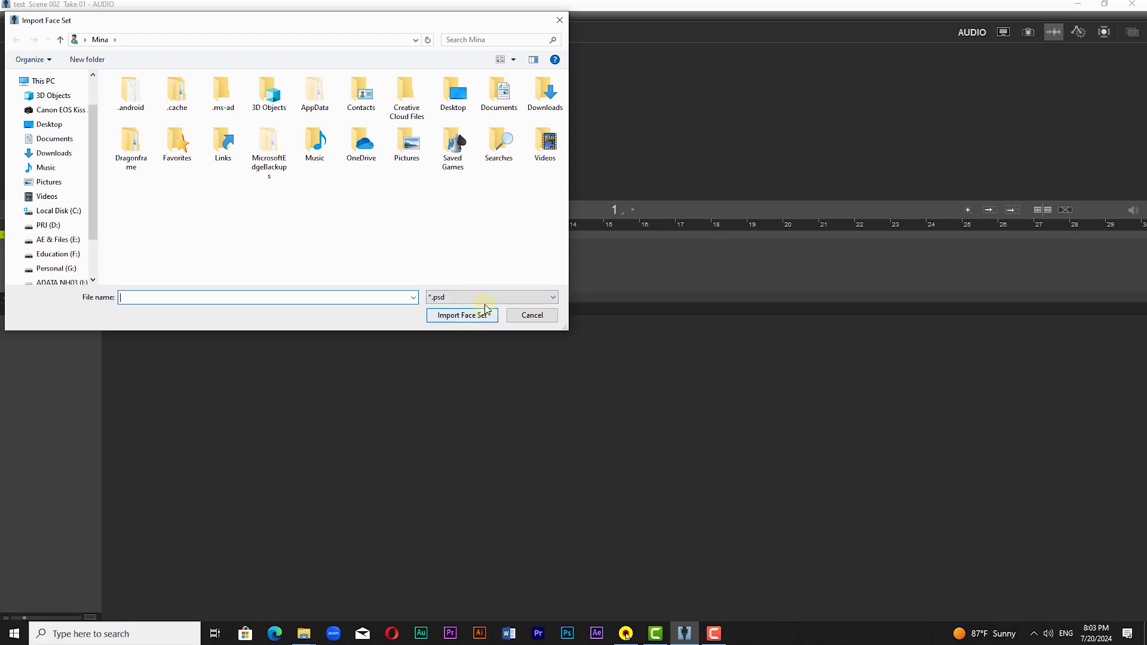
left_click(469, 297)
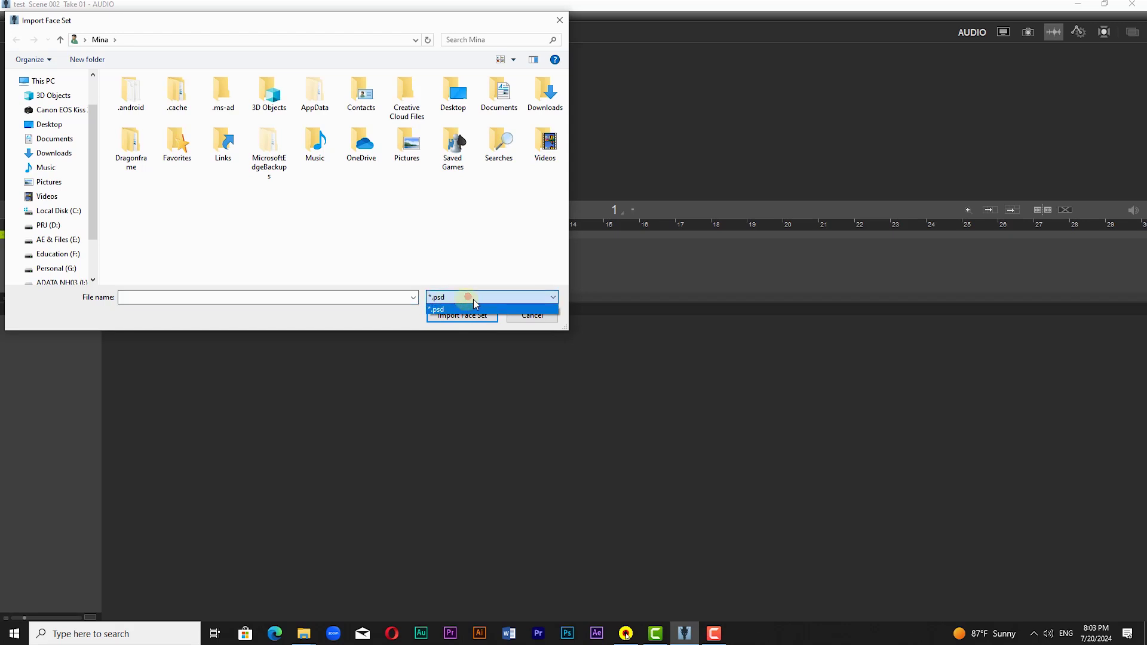
left_click(472, 299)
left_click(545, 316)
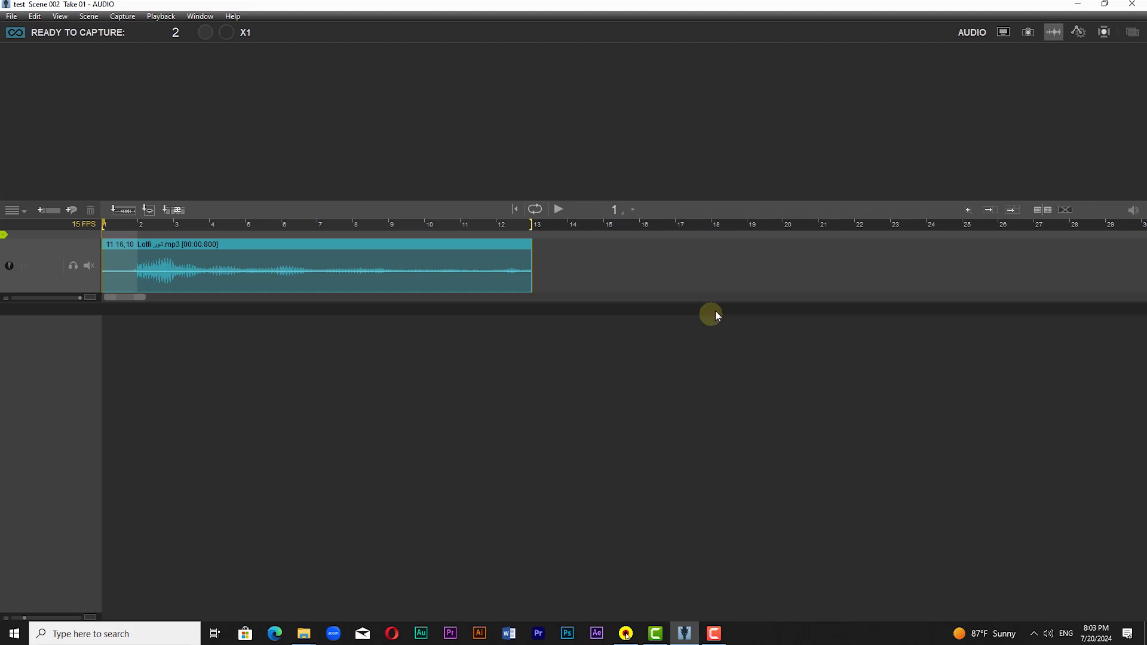
left_click(173, 211)
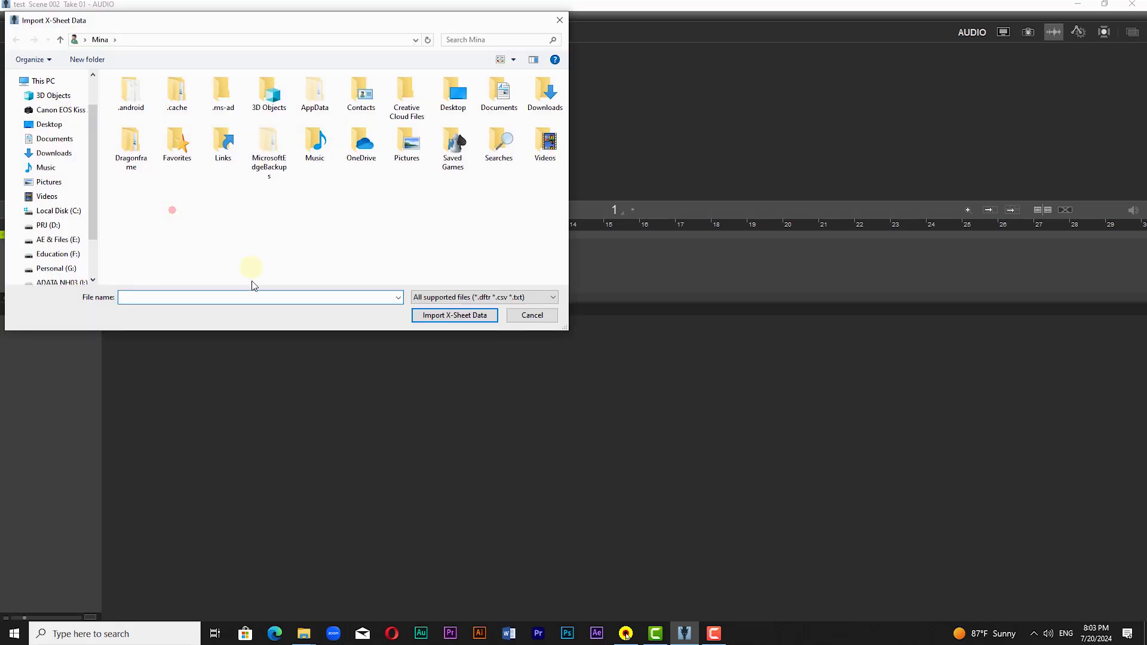
left_click(551, 317)
Add a character below the audio track, collapse its mouth row and show the mouth shapes.
left_click(73, 209)
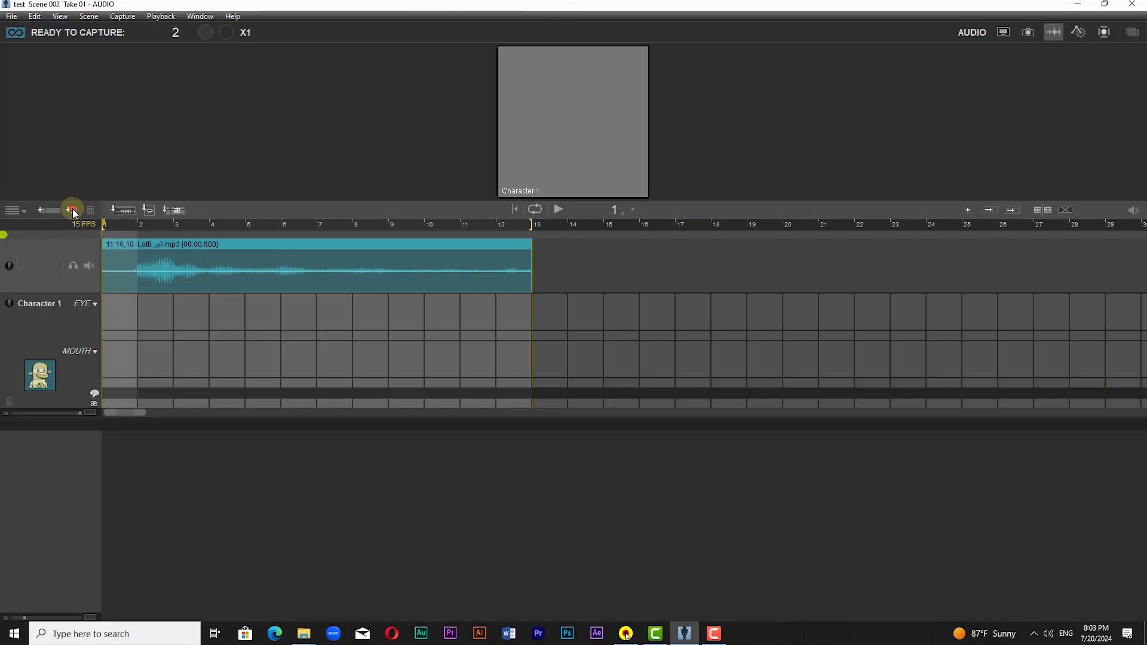
left_click(77, 353)
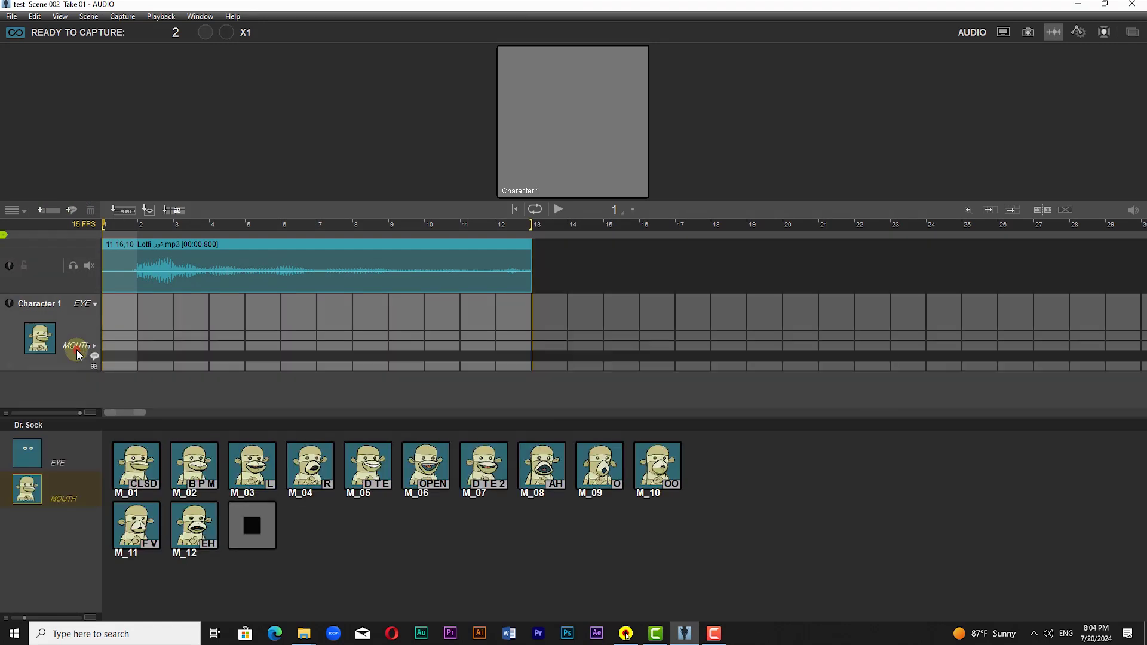
Expand the character's mouth row, check the eye set, and assign mouth shape M_01 to frame 1.
left_click(95, 349)
left_click(55, 460)
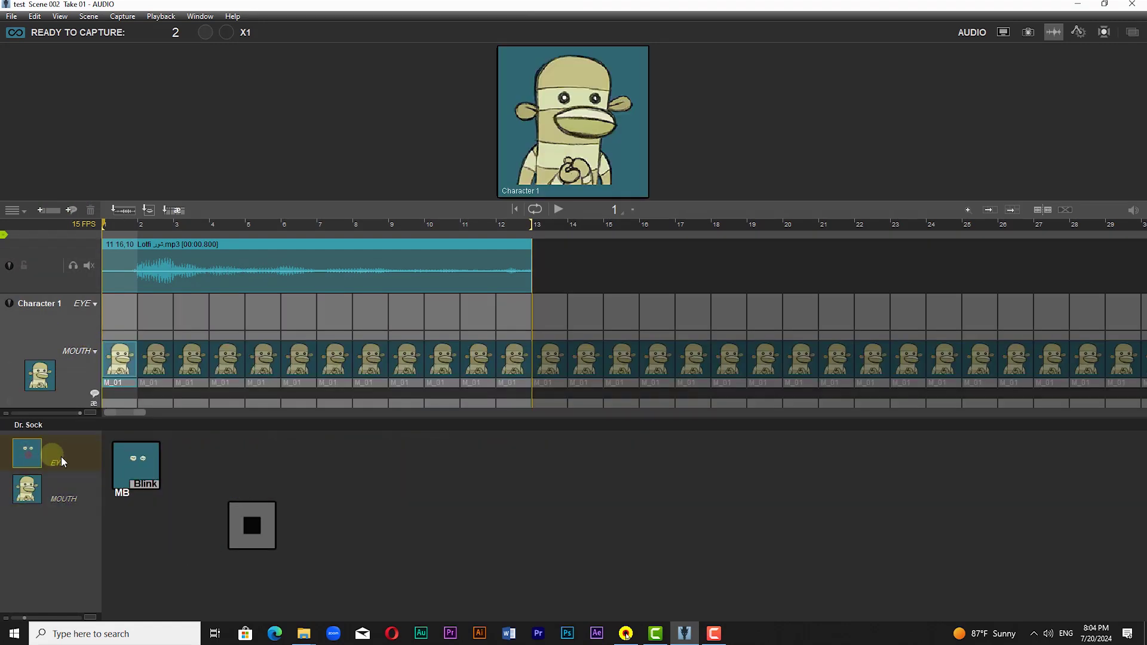
left_click(30, 491)
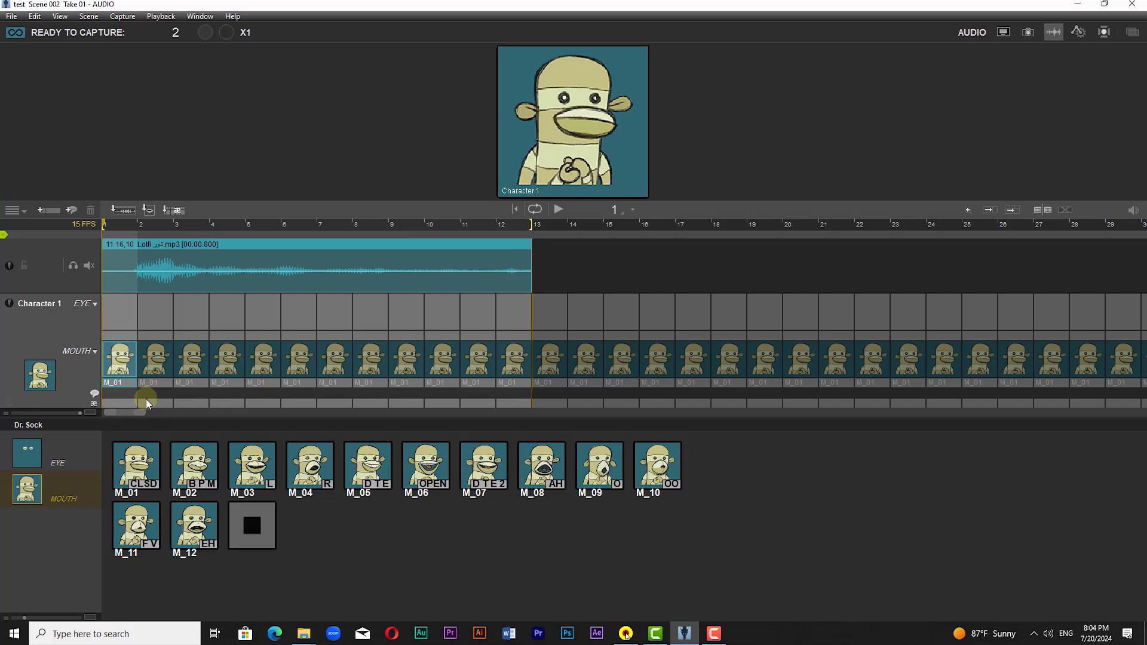
left_click(123, 470)
left_click(121, 394)
Assign mouth shapes M_02, M_04, M_06 and M_08 to frames 2 through 5.
left_click(139, 224)
left_click(141, 224)
left_click(173, 483)
left_click(154, 259)
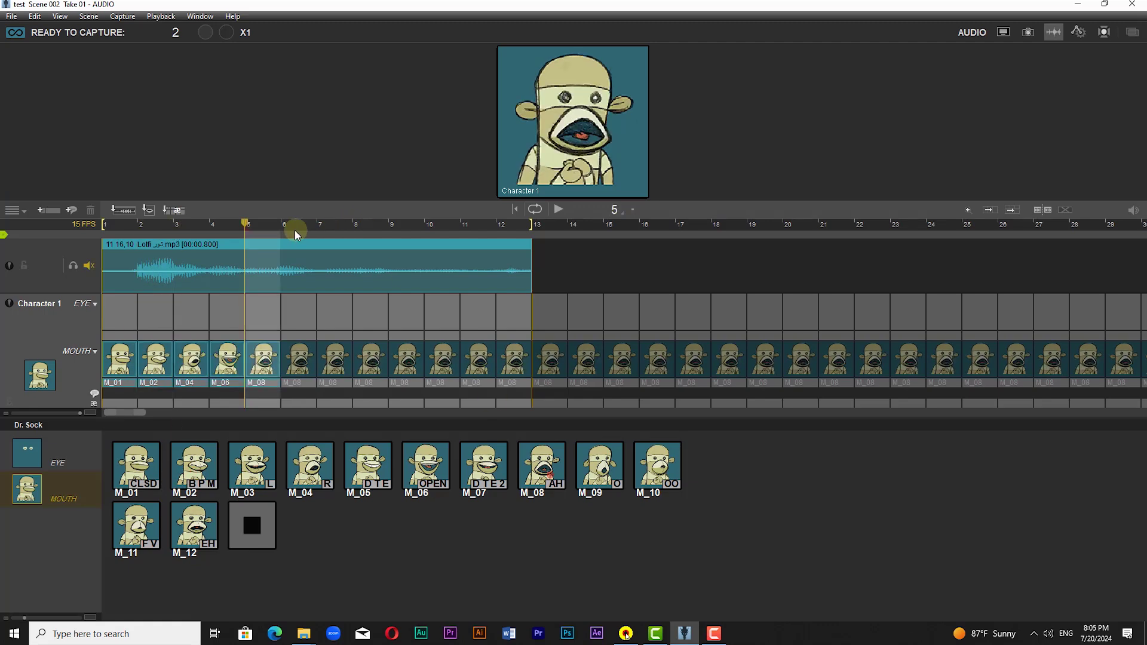
Assign M_10 to frame 6 and M_01 to frame 7, and end the mouth track with a blank at frame 8.
left_click(287, 228)
left_click(612, 425)
left_click(656, 465)
left_click(317, 227)
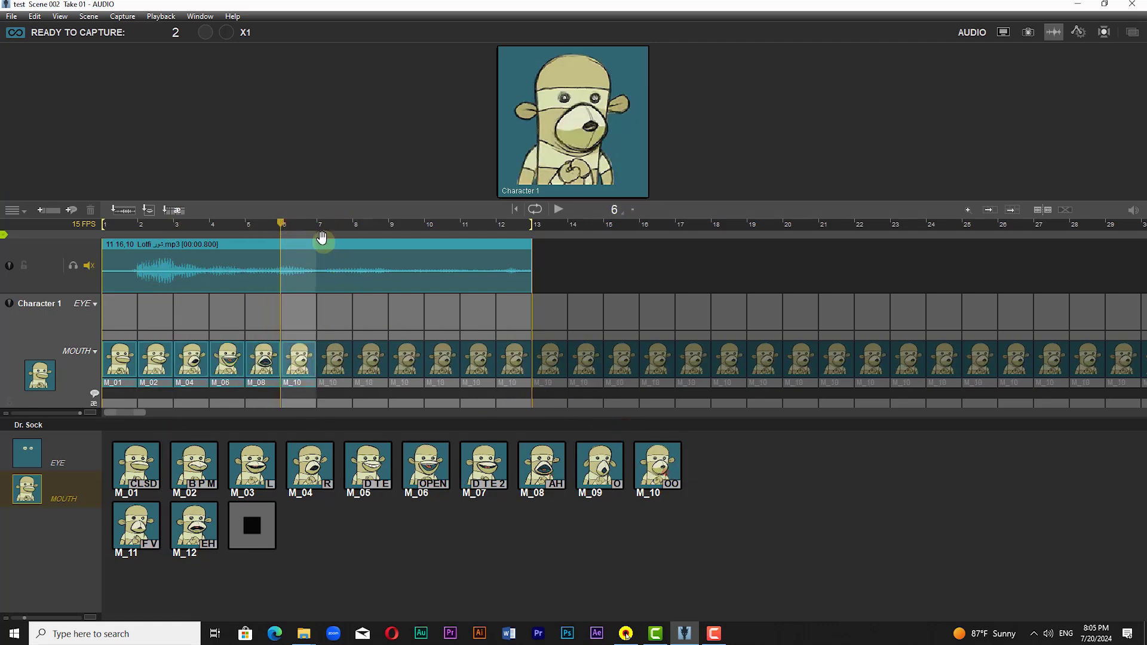
left_click(149, 468)
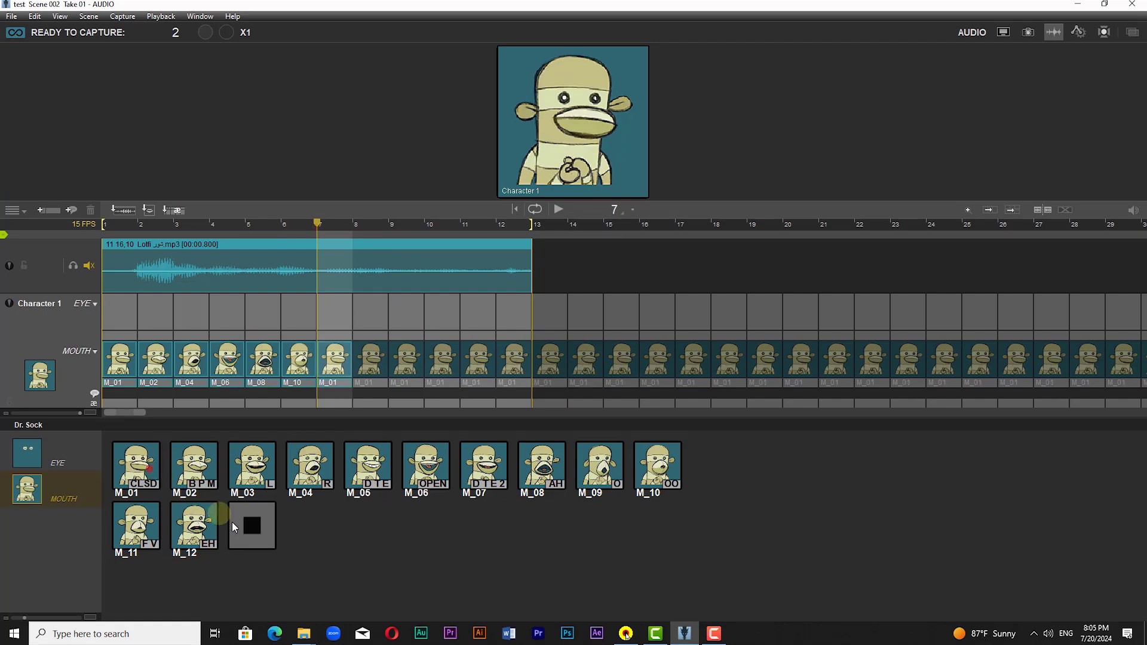
left_click(355, 226)
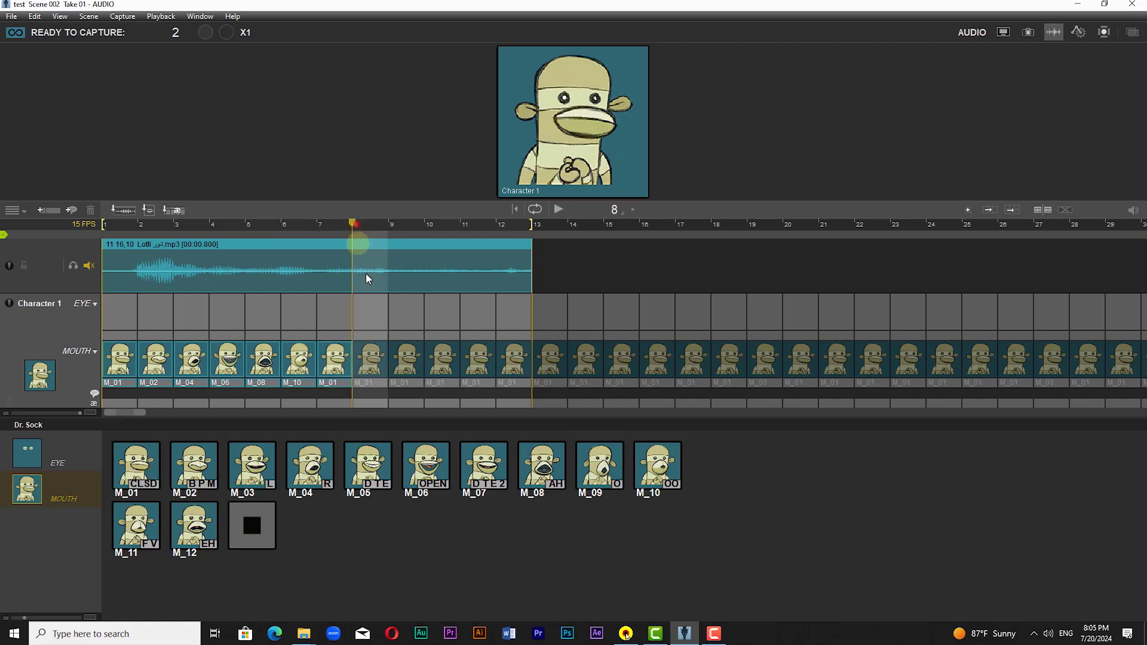
left_click(263, 522)
Add the MB blink to the eye row at frame 4 and end it with a blank at frame 5.
left_click(211, 313)
left_click(24, 457)
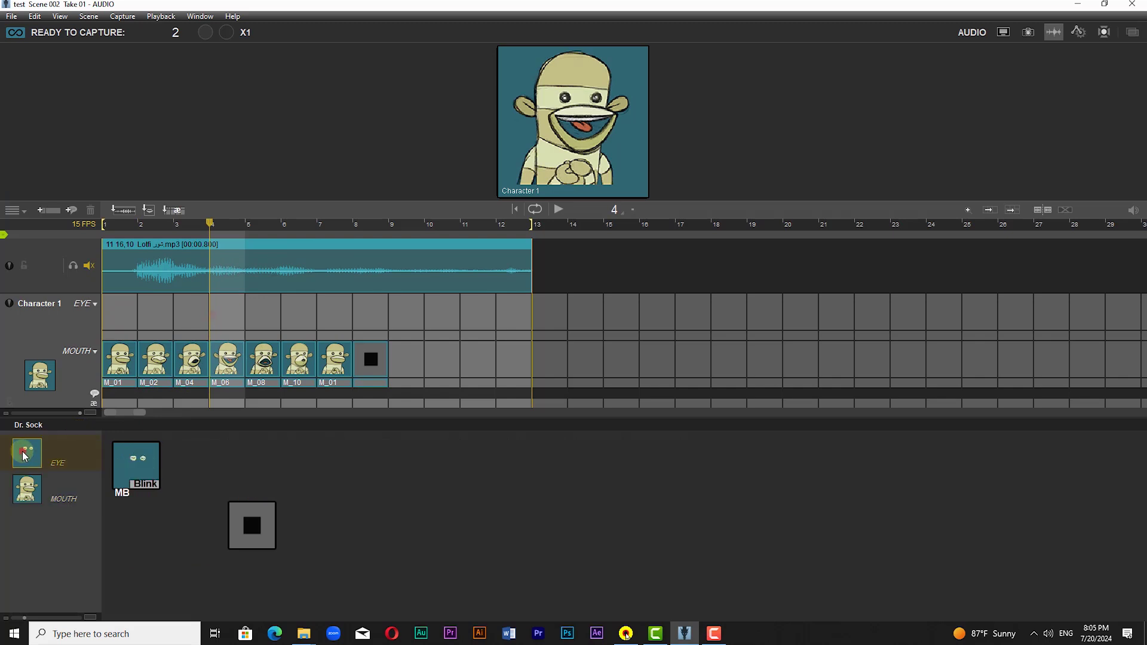
left_click(134, 467)
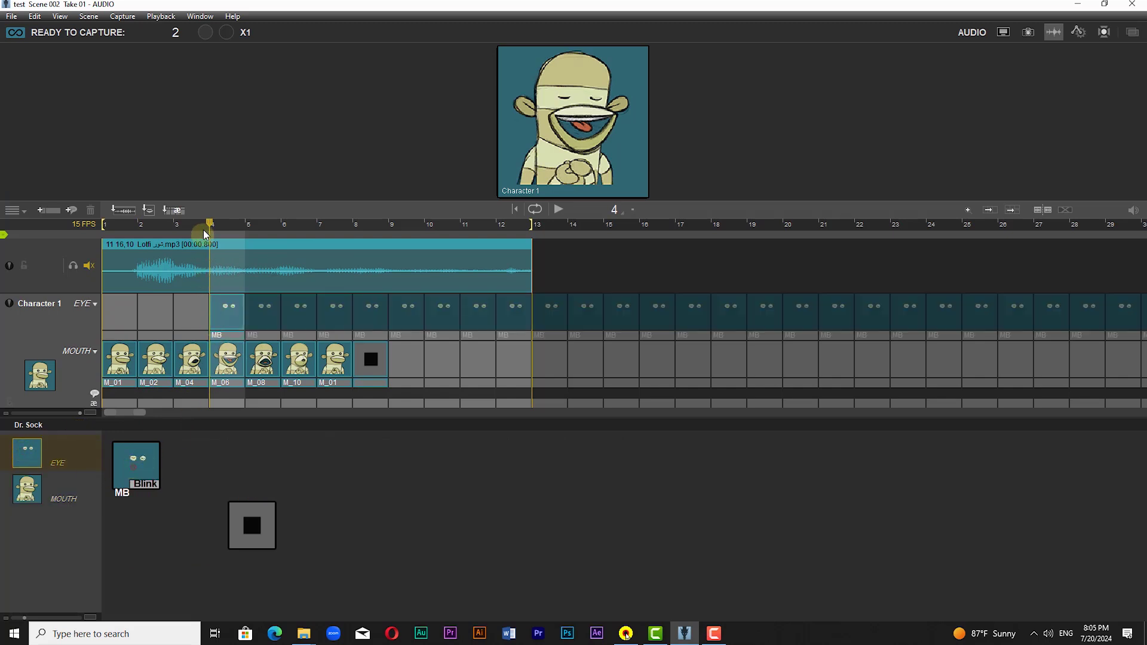
left_click(240, 227)
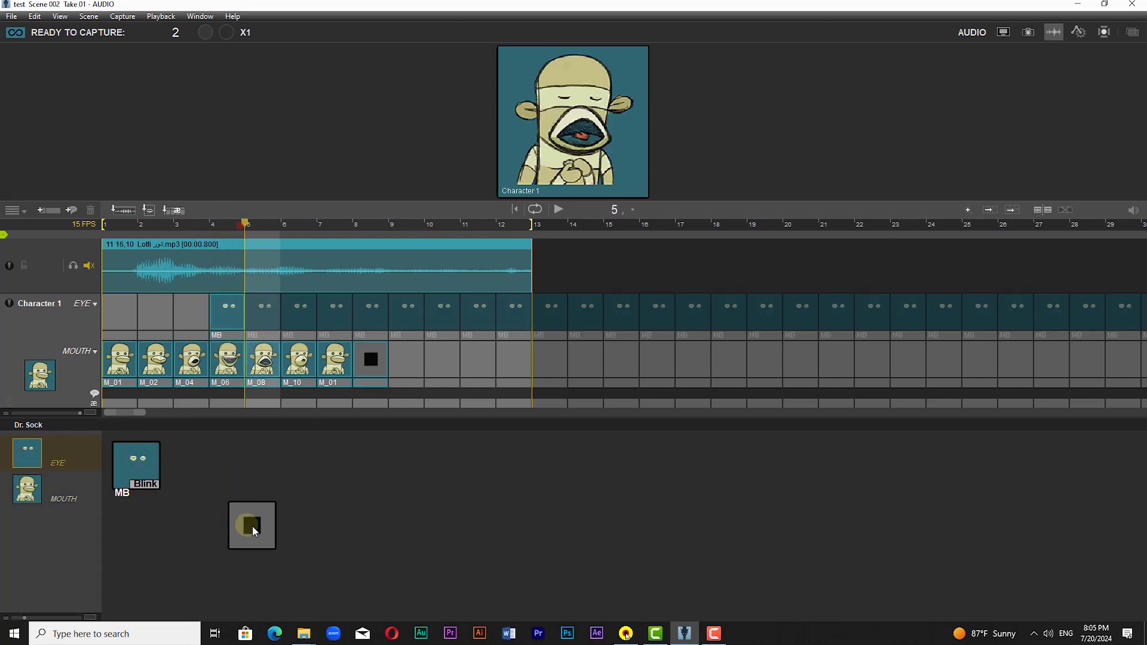
left_click(253, 526)
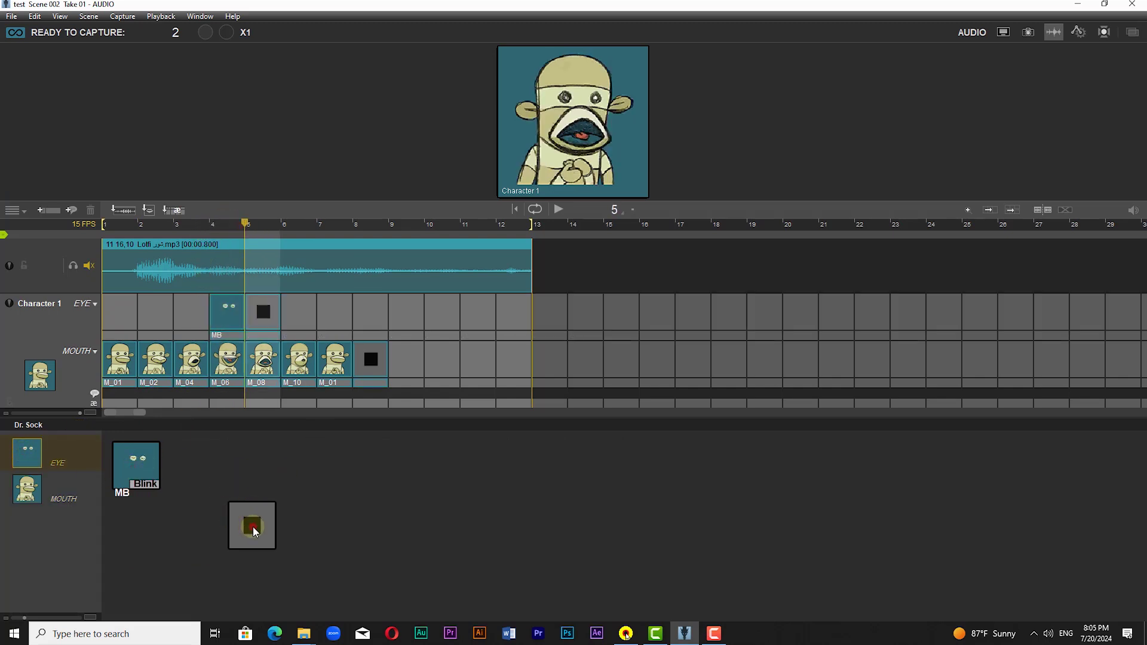
In the Animation workspace, show Character 1's track read over the image, try the multi-frame display, and set it to a single face.
left_click(1003, 33)
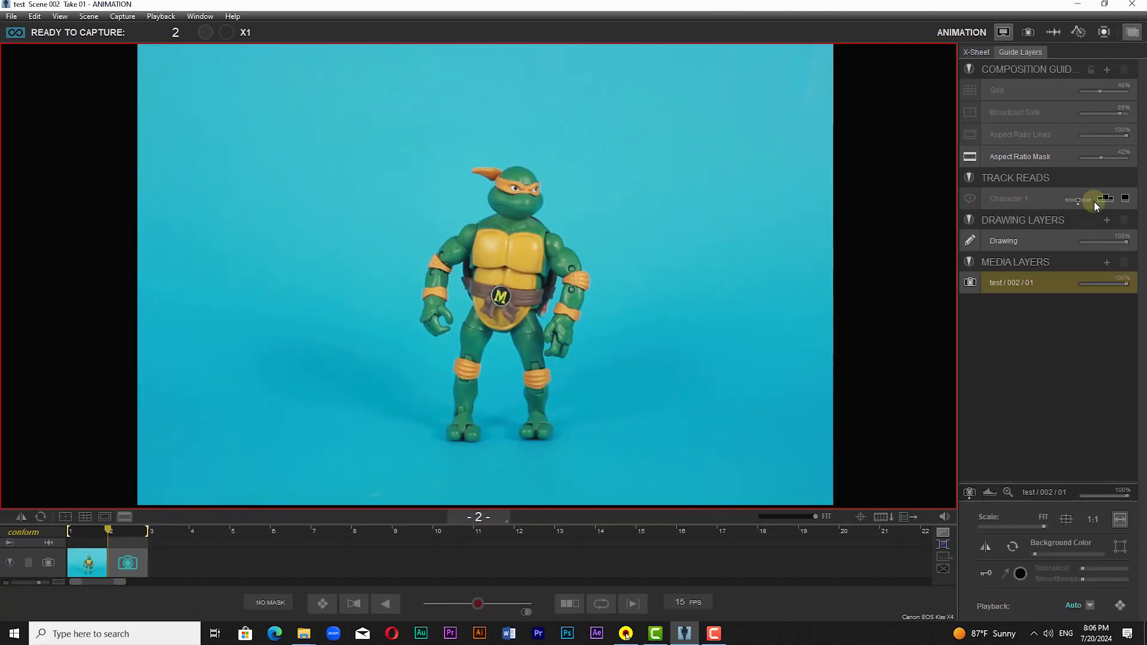
left_click(971, 199)
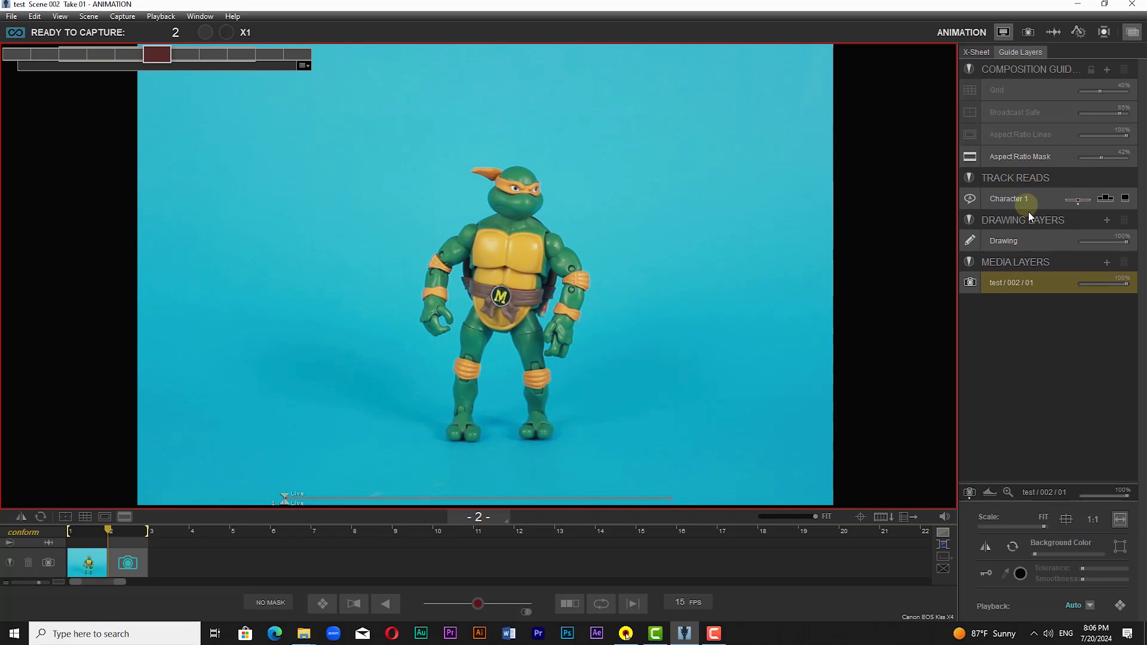
left_click(1105, 199)
left_click(1106, 199)
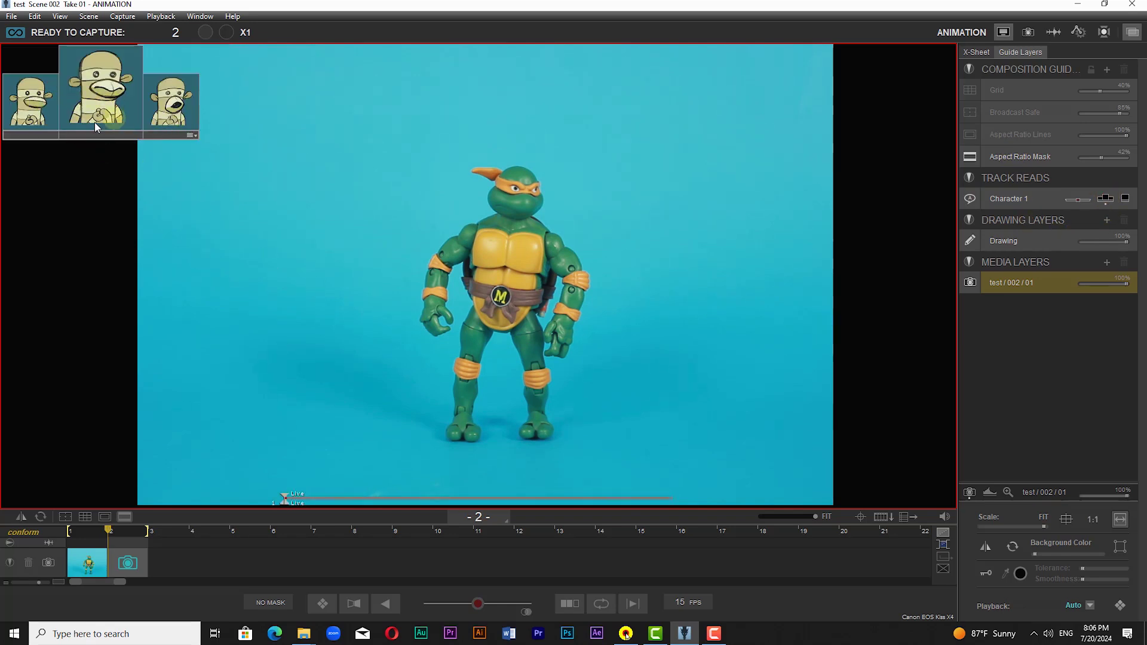
left_click(1125, 198)
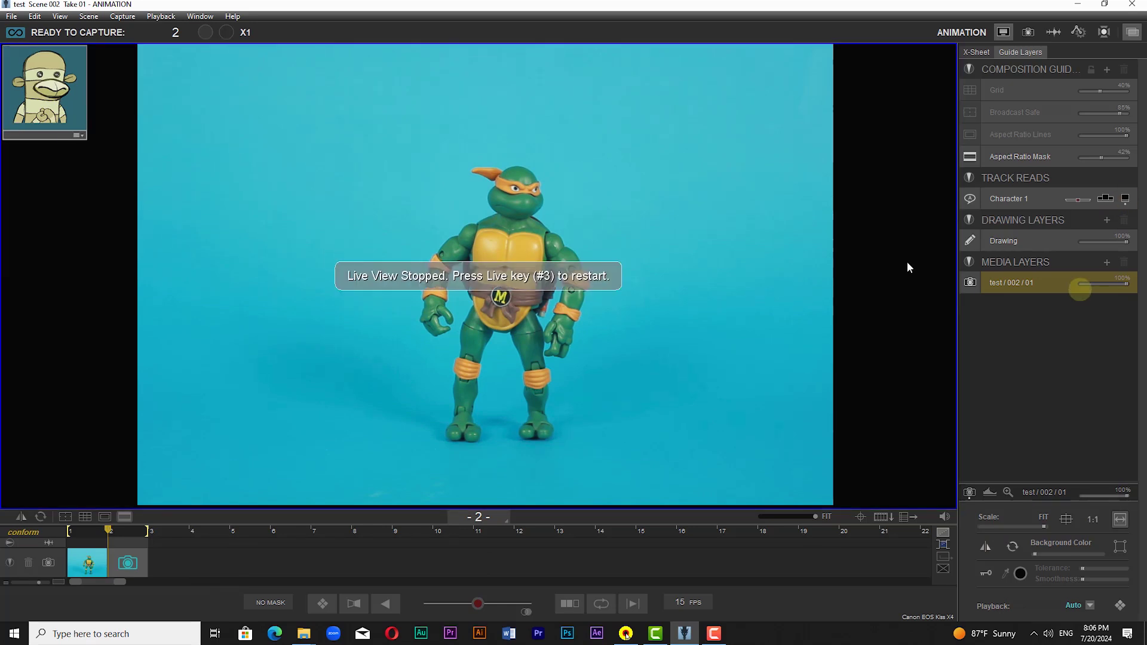
Scrub the timeline to frame 3 and set the track read's caption to show mouth names.
left_click(103, 531)
left_click_drag(102, 532, 167, 593)
left_click(77, 135)
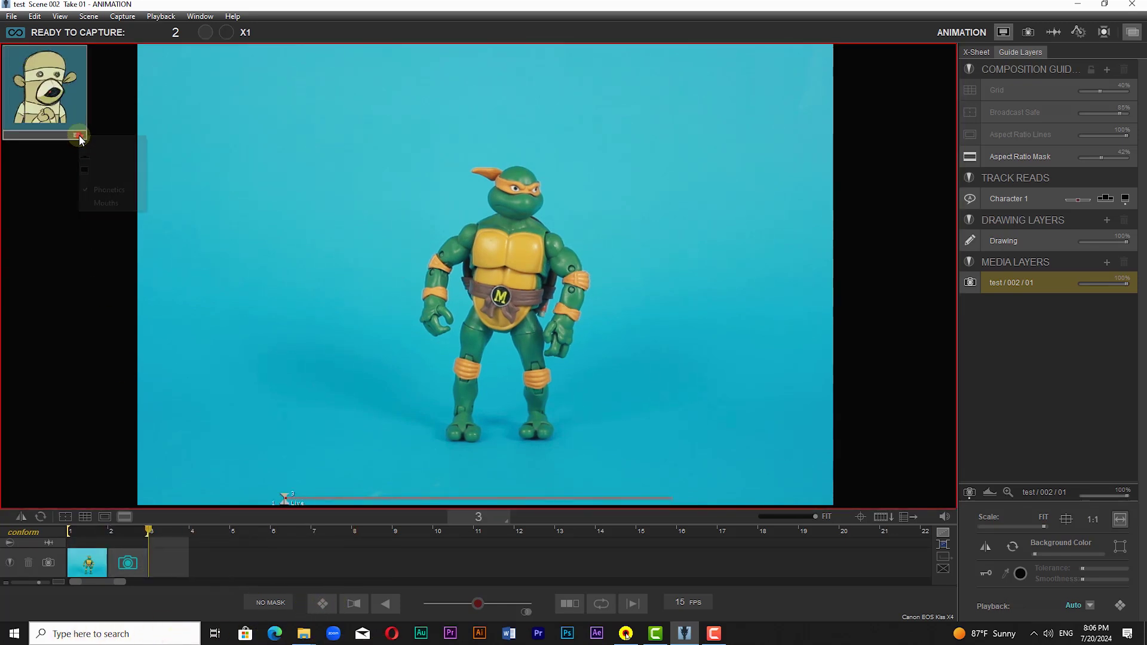
left_click(100, 204)
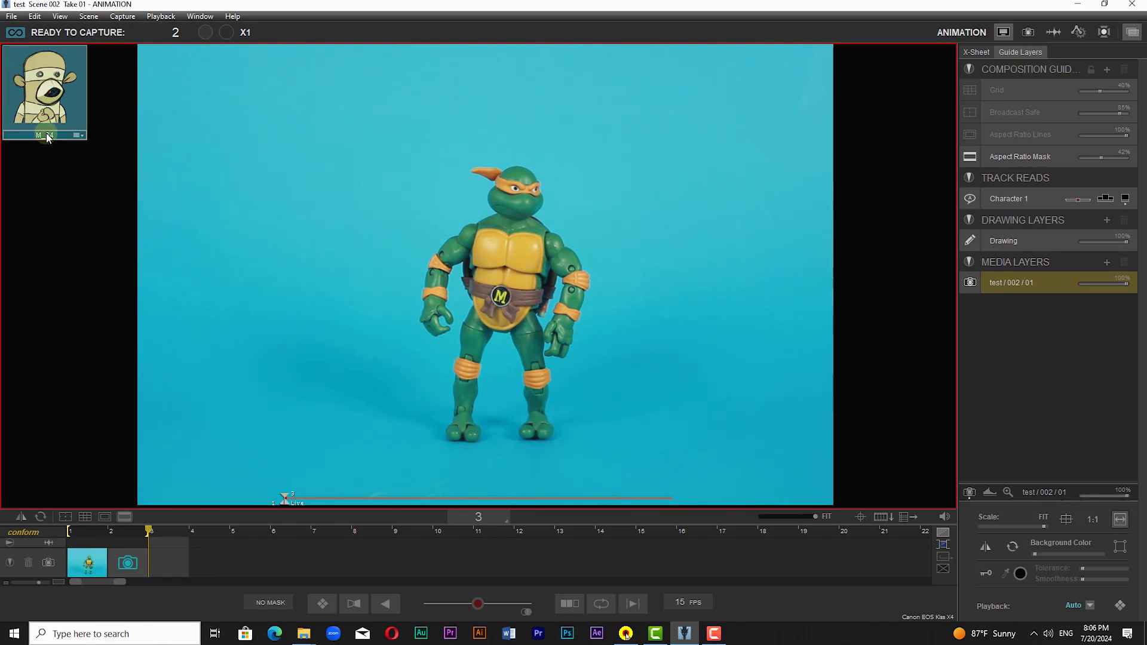